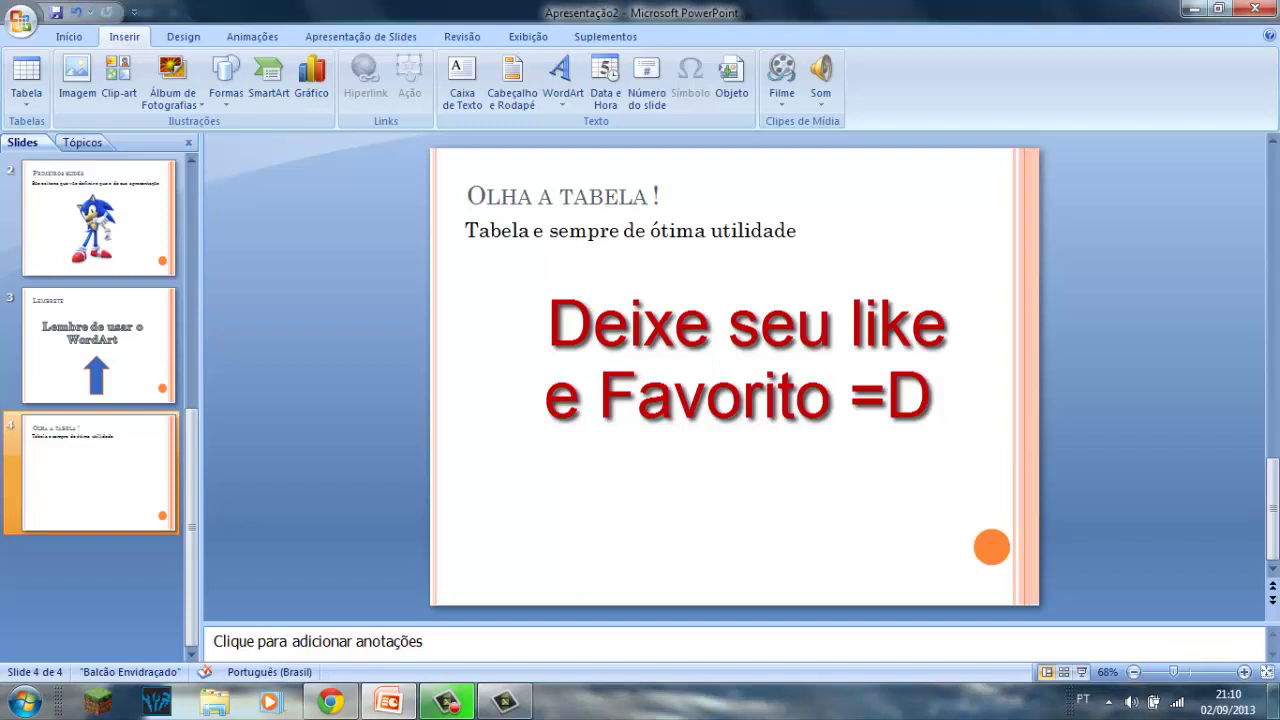
# - Insert a clustered column chart on slide 4 after browsing the bar, pie and line types
pyautogui.click(560, 200)
pyautogui.click(796, 230)
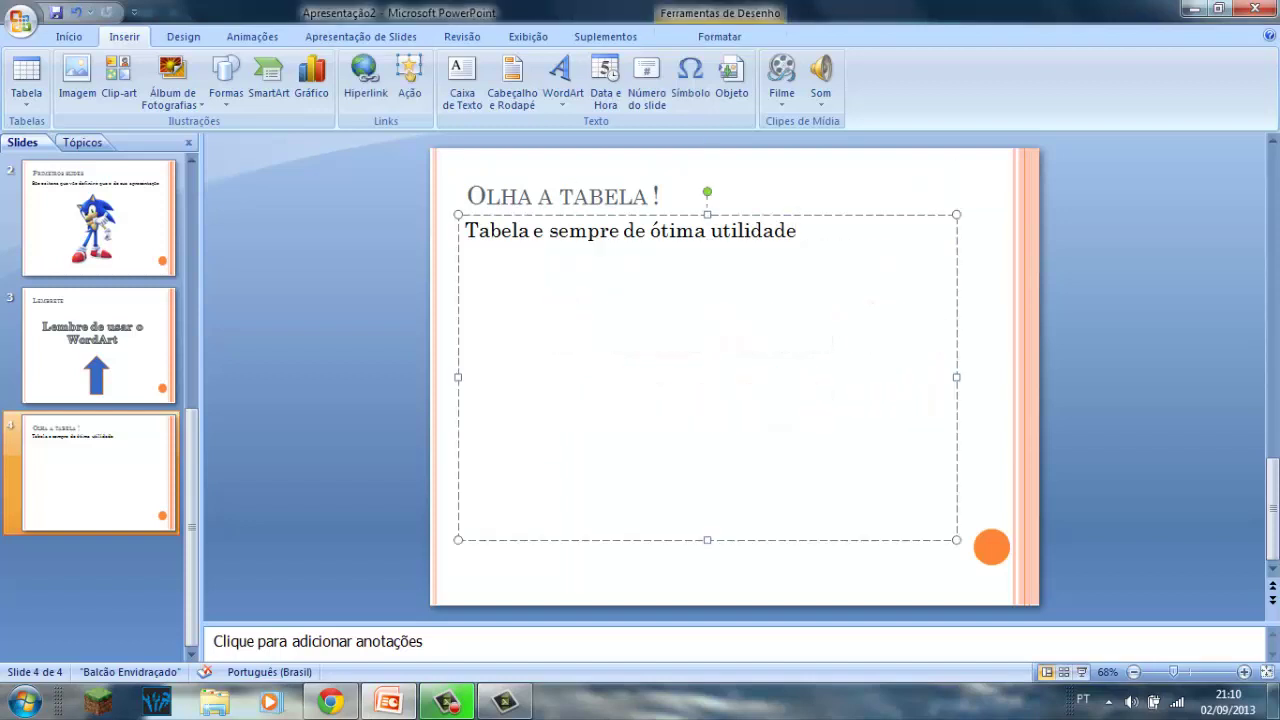
pyautogui.press('Escape')
pyautogui.press('Escape')
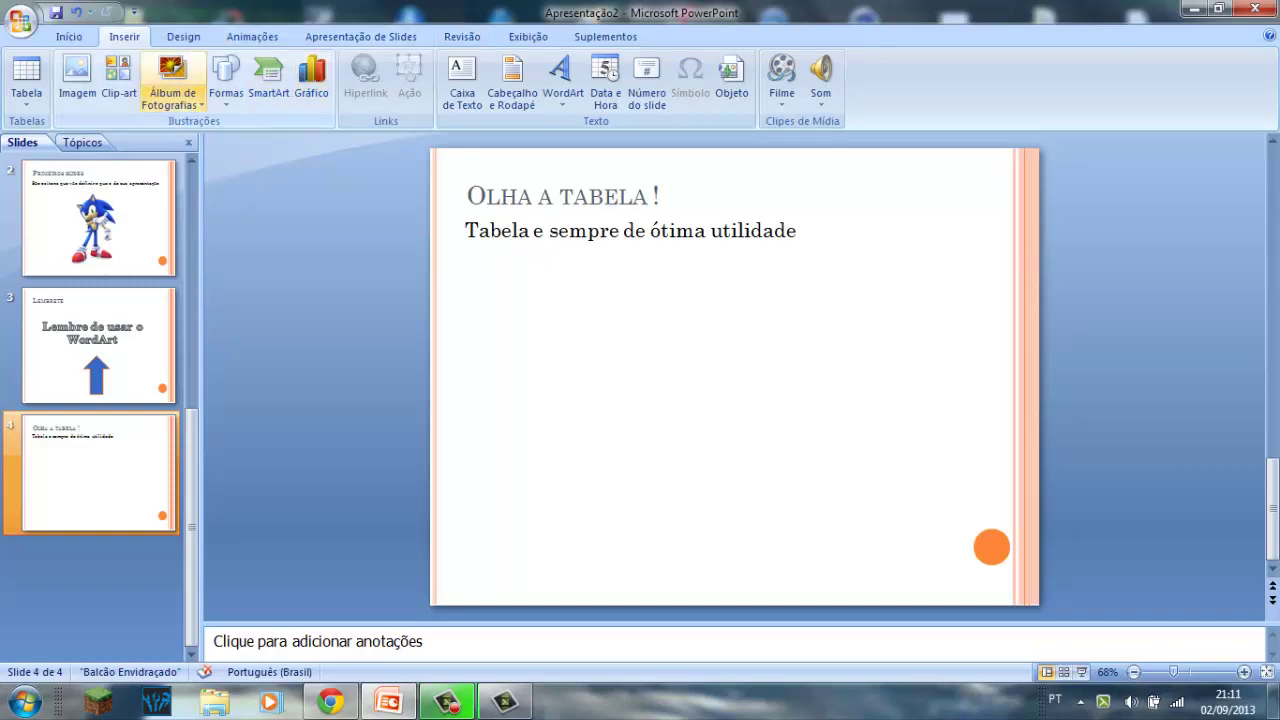
pyautogui.click(311, 80)
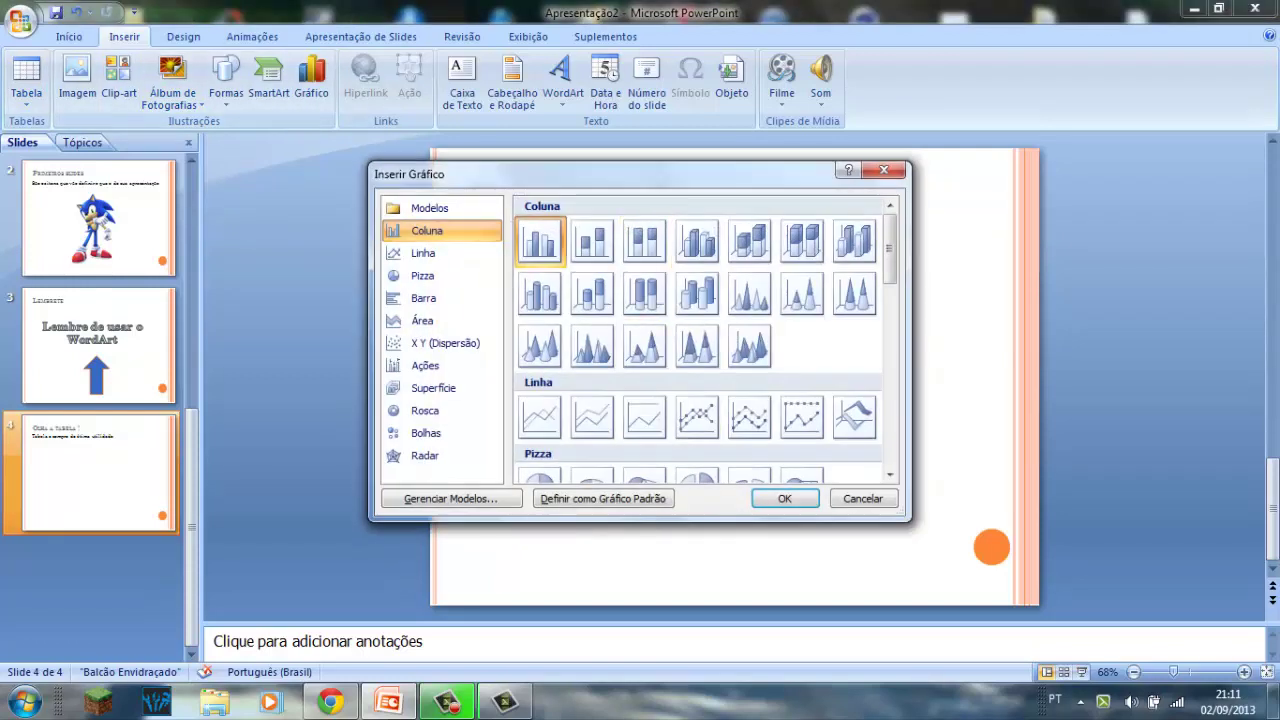
pyautogui.click(423, 298)
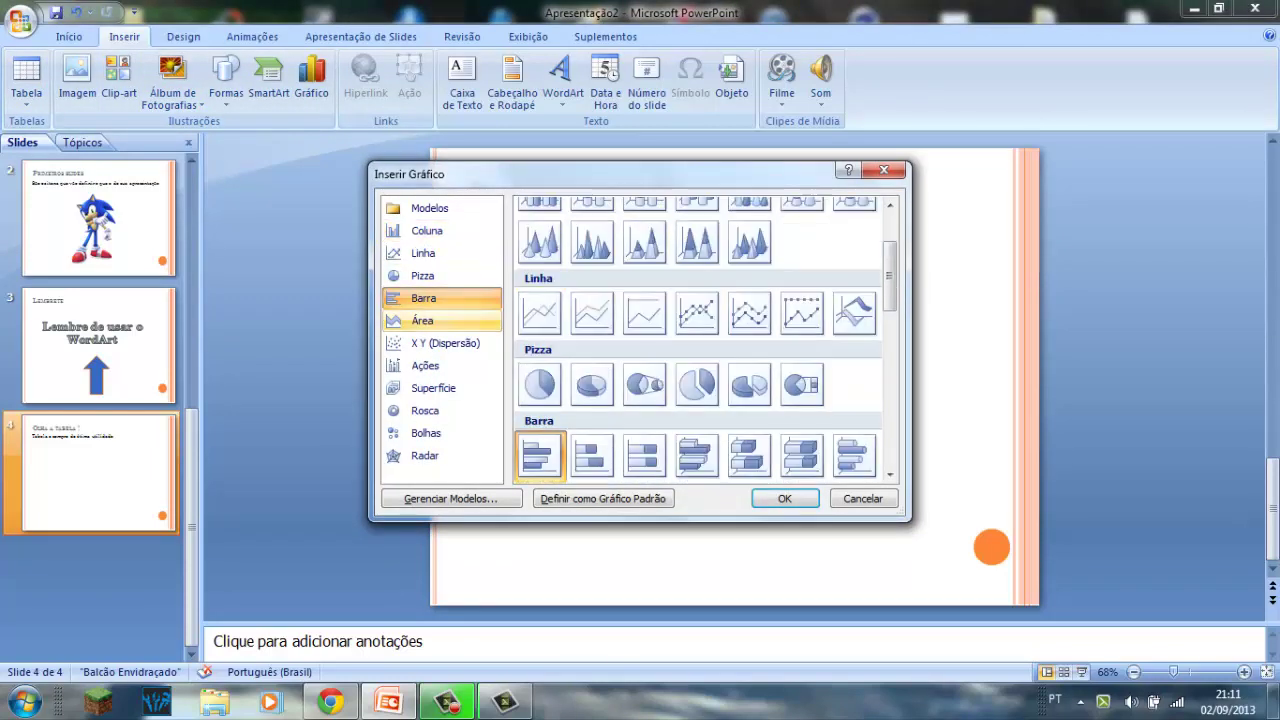
pyautogui.click(422, 275)
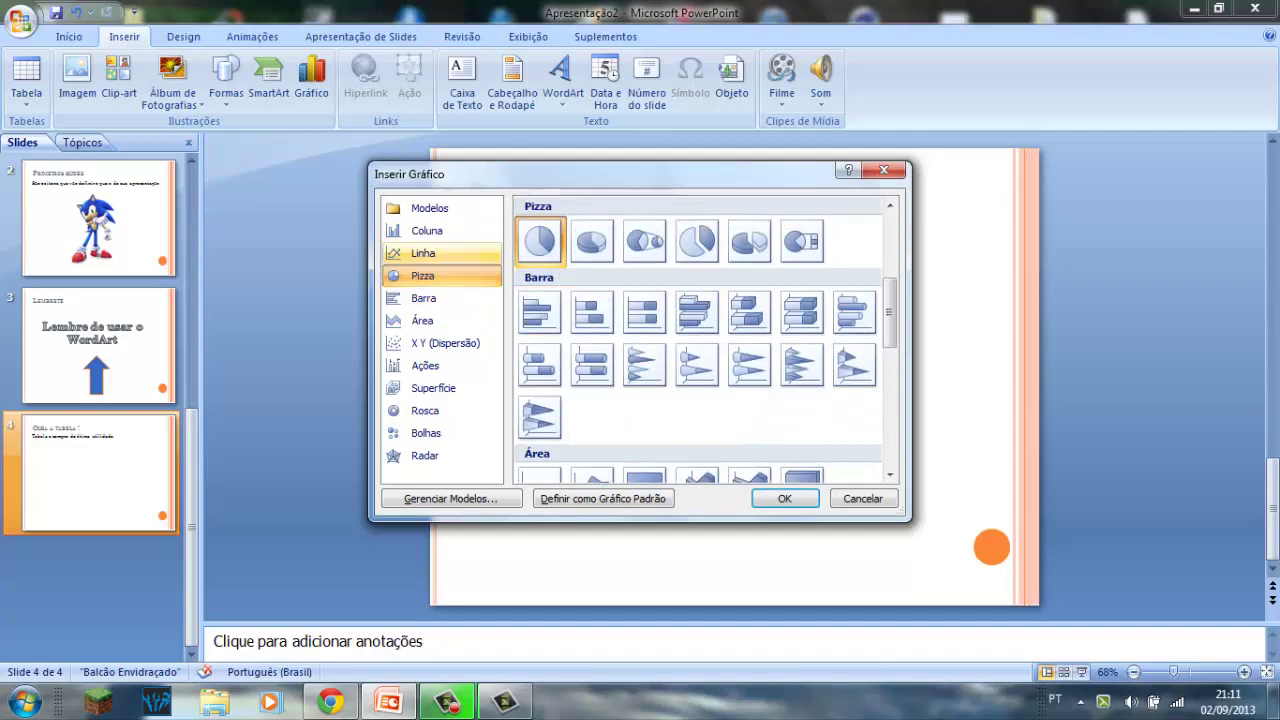
pyautogui.click(423, 253)
pyautogui.click(427, 230)
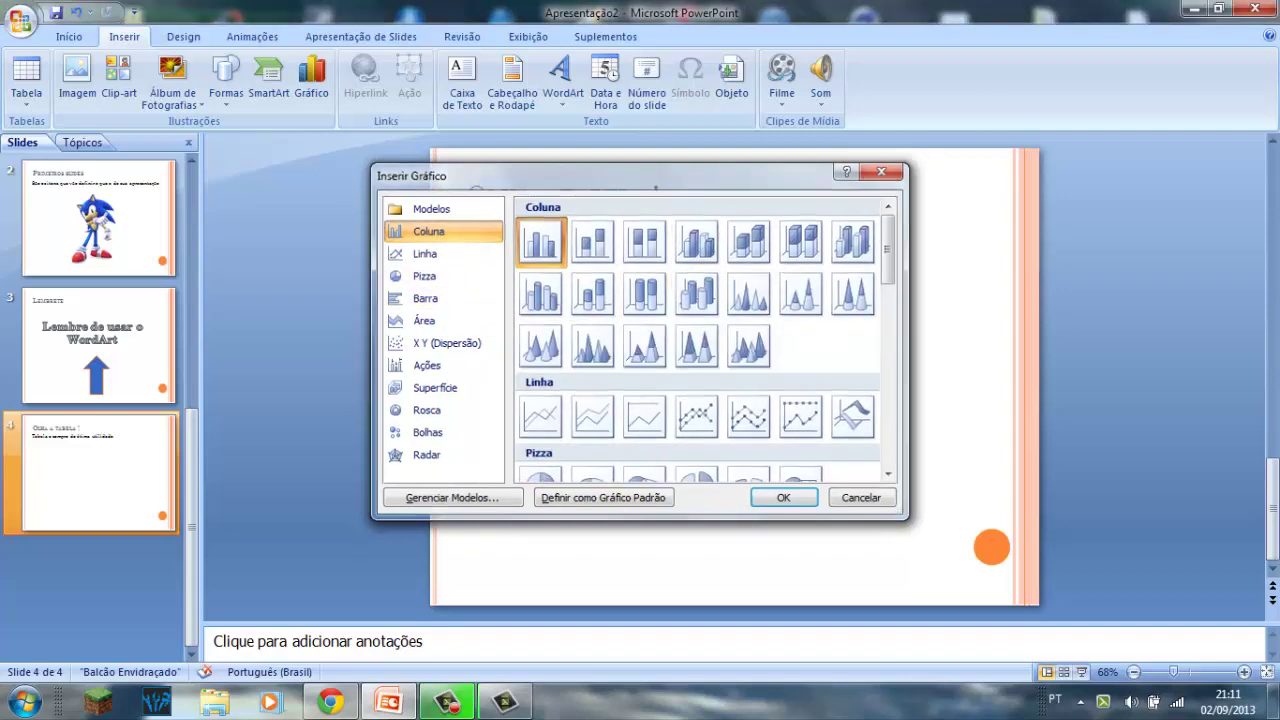
pyautogui.press('Escape')
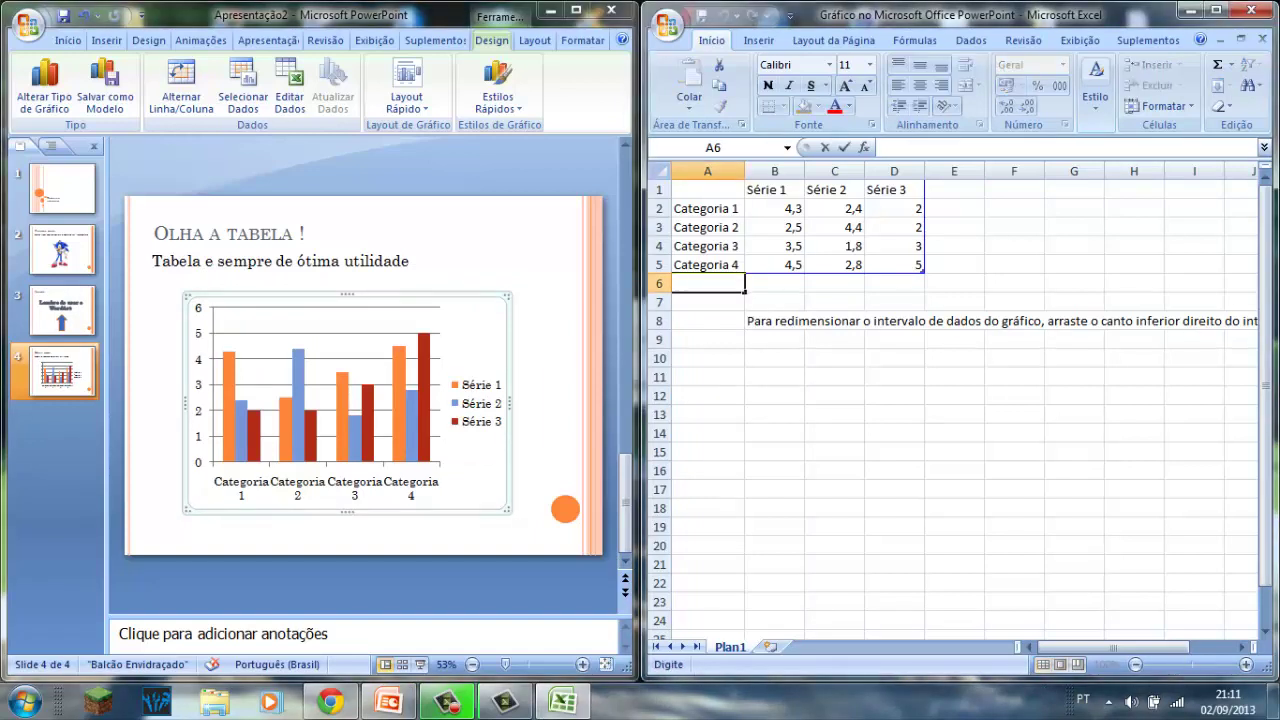
# - Rename the first two categories in A2 and A3 to Filmes and Desenhos
pyautogui.doubleClick(739, 208)
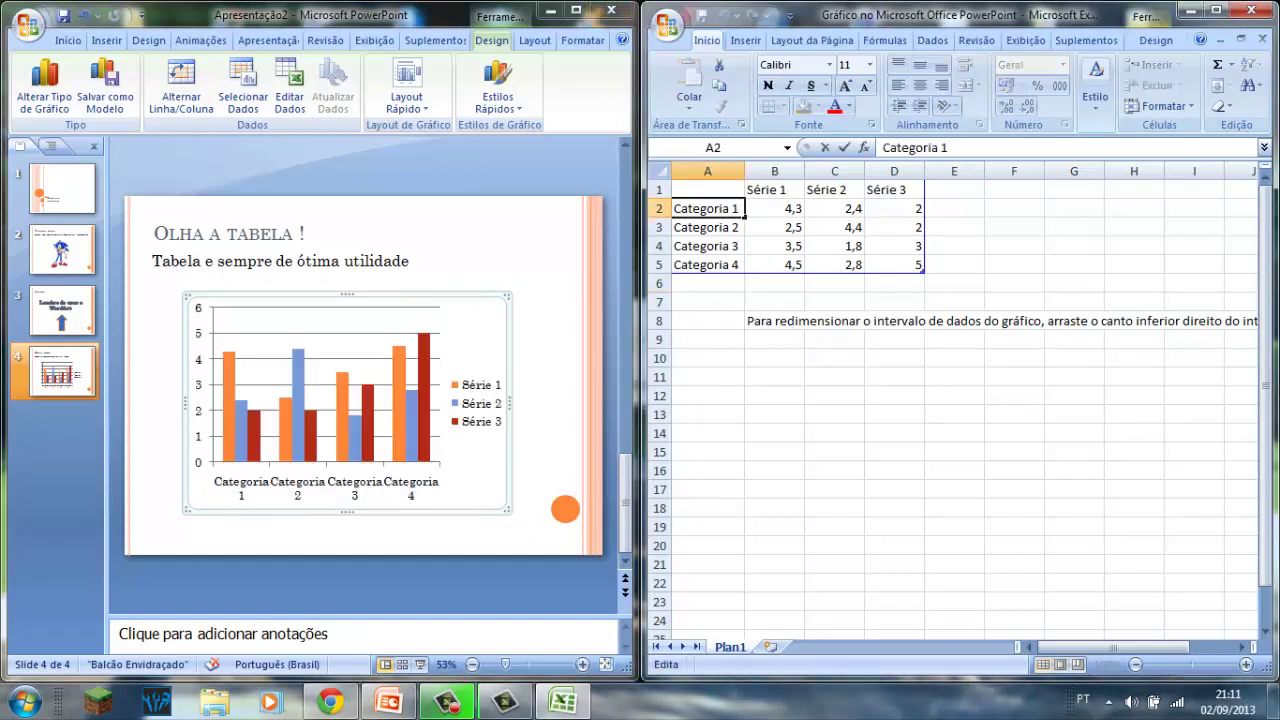
pyautogui.hotkey('shift', 'Home')
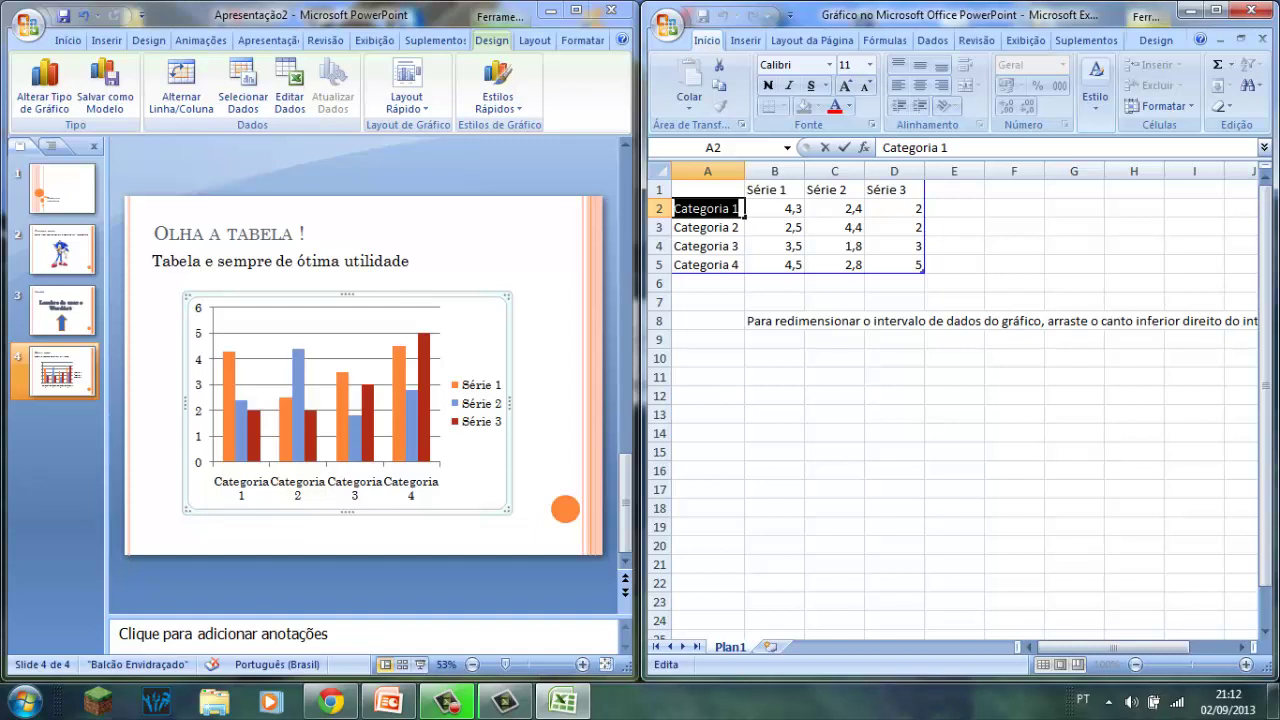
pyautogui.press('BackSpace')
pyautogui.write('F')
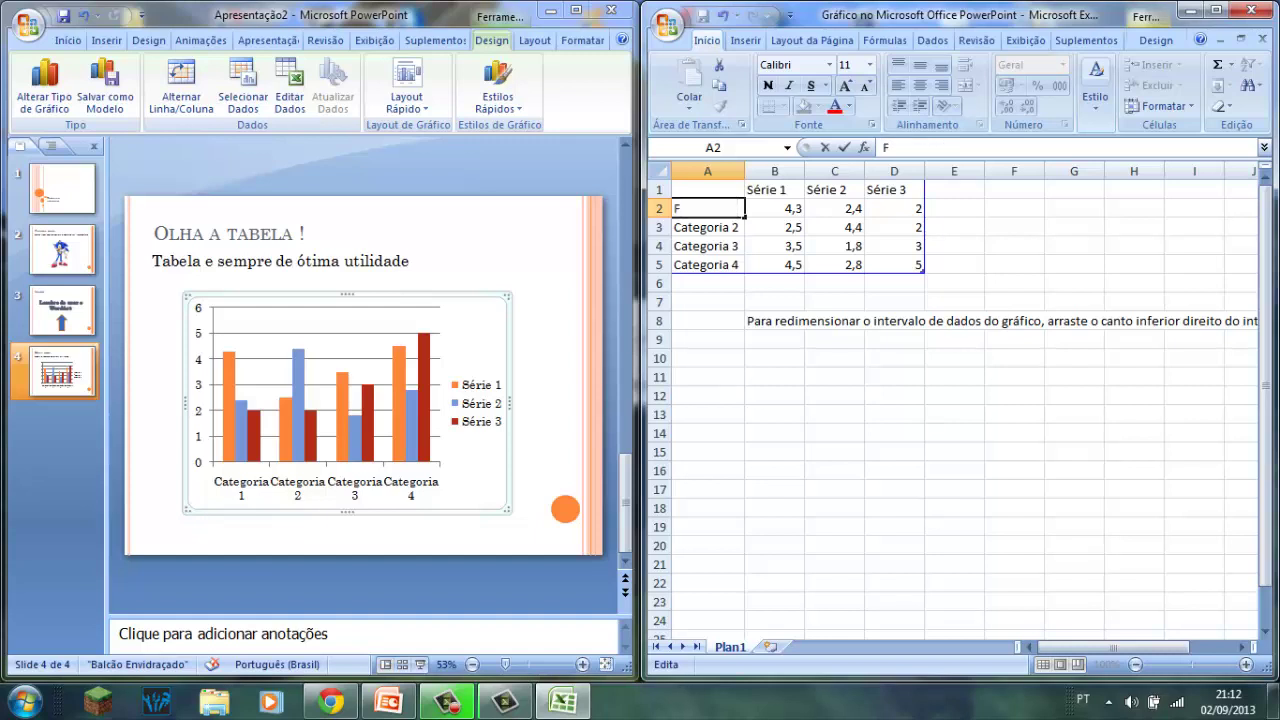
pyautogui.write('ilmes')
pyautogui.press('Return')
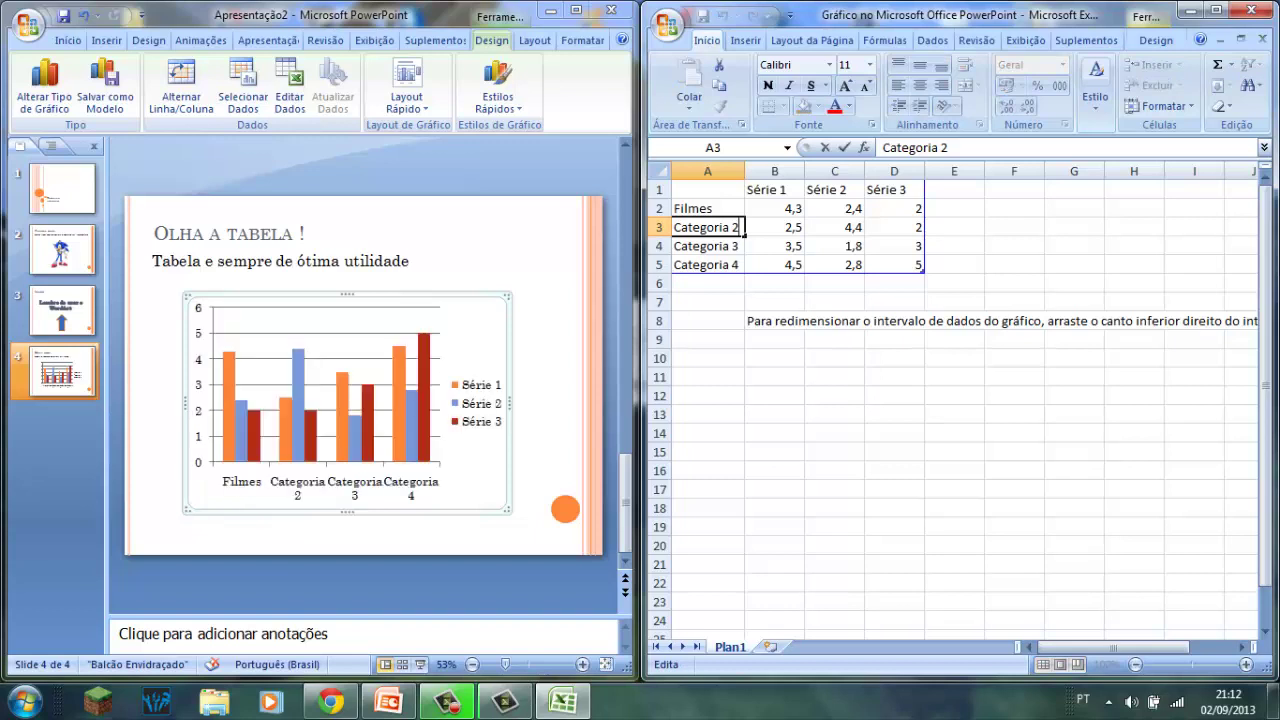
pyautogui.press('BackSpace')
pyautogui.press('BackSpace')
pyautogui.press('BackSpace')
pyautogui.press('BackSpace')
pyautogui.press('BackSpace')
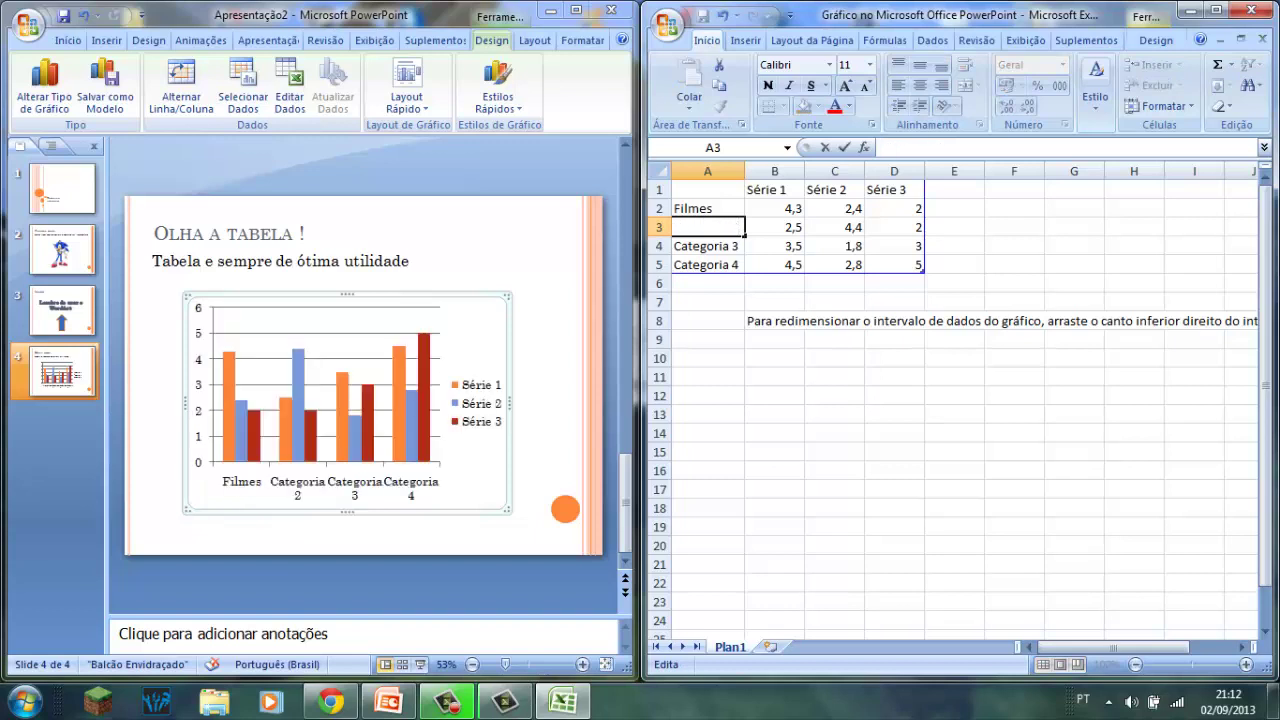
pyautogui.write('Desenhos')
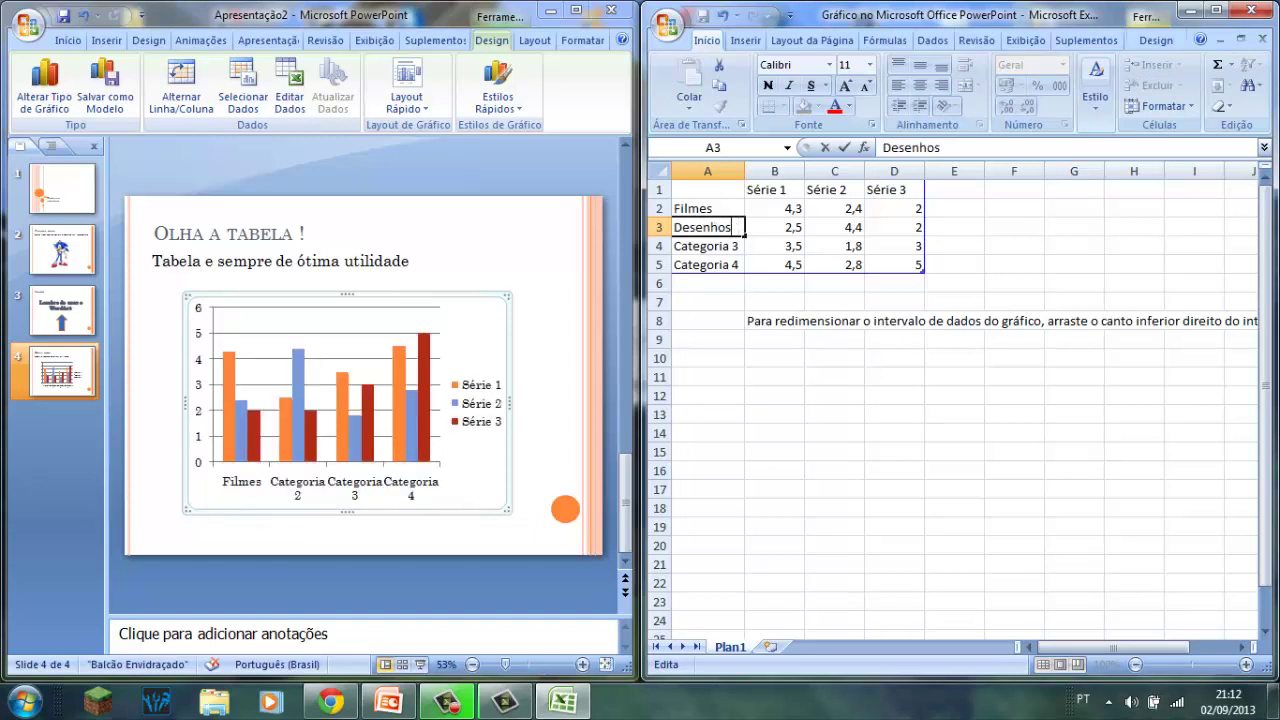
pyautogui.press('Return')
pyautogui.press('Return')
# - Rename the remaining categories in A4 and A5 to Seriados and Novelas
pyautogui.press('Up')
pyautogui.press('Right')
pyautogui.press('Right')
pyautogui.press('Right')
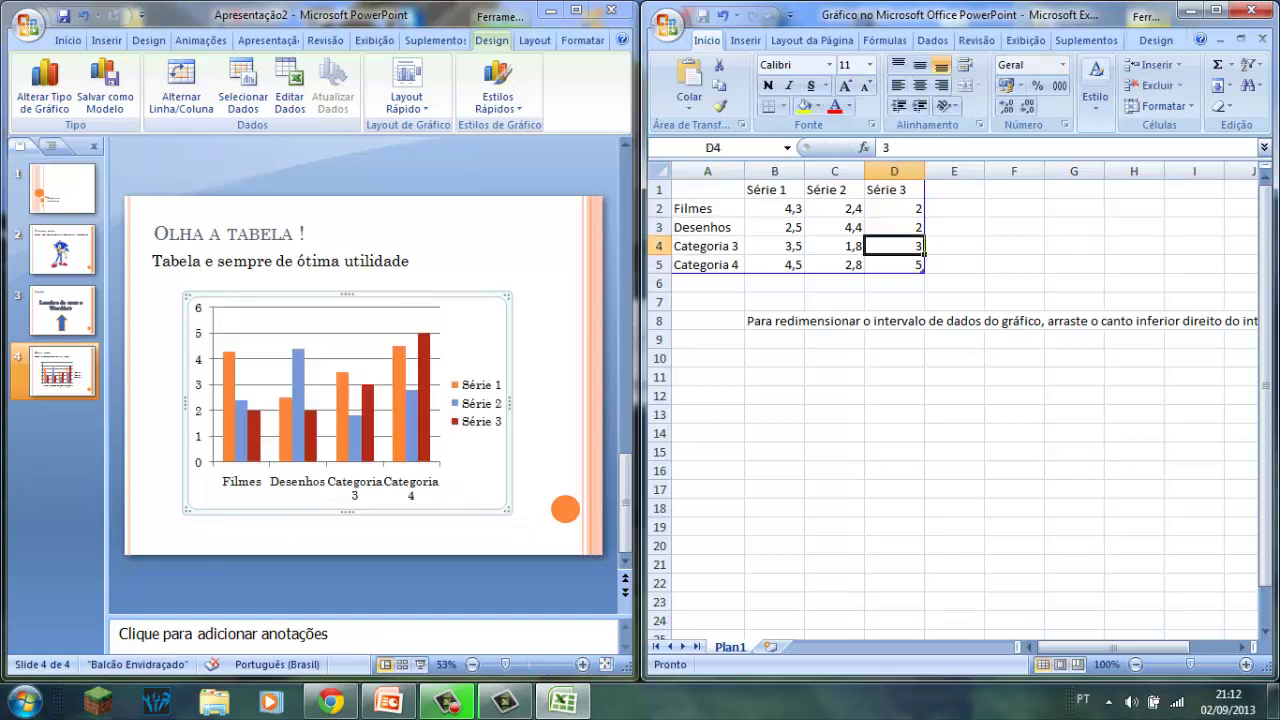
pyautogui.press('Left')
pyautogui.press('Left')
pyautogui.press('Left')
pyautogui.press('F2')
pyautogui.hotkey('shift', 'Home')
pyautogui.press('BackSpace')
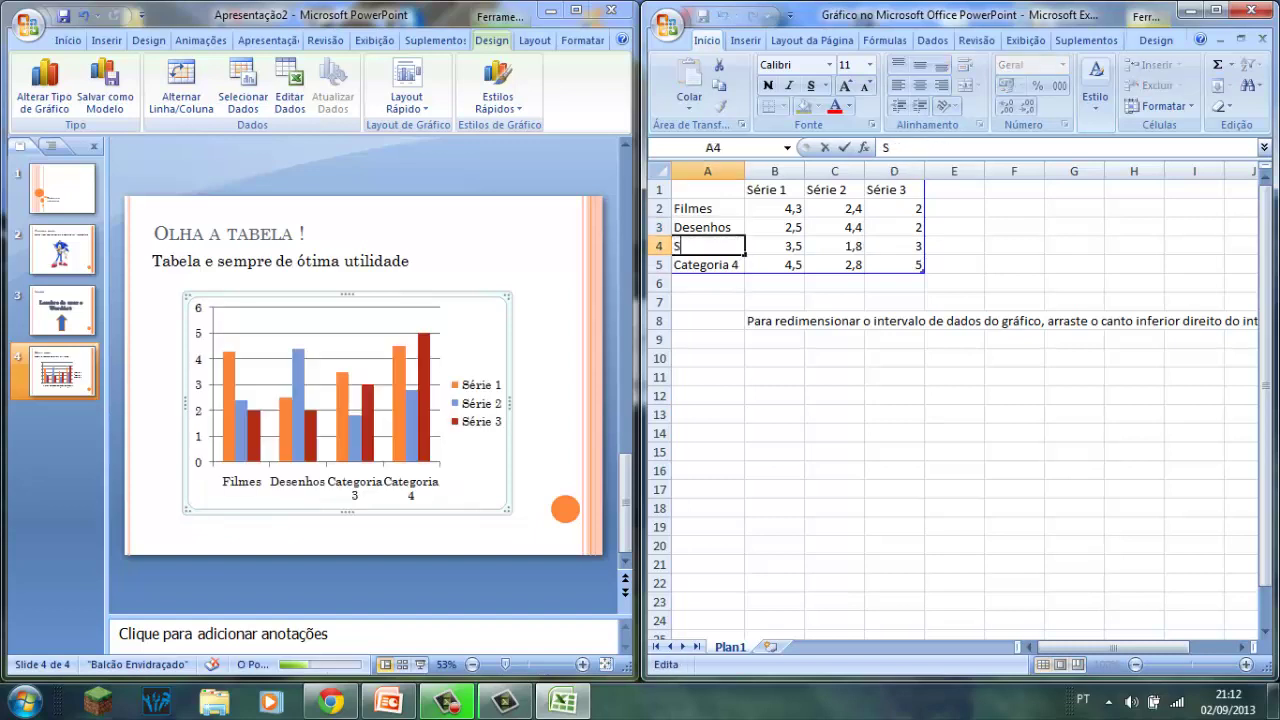
pyautogui.write('Seriados')
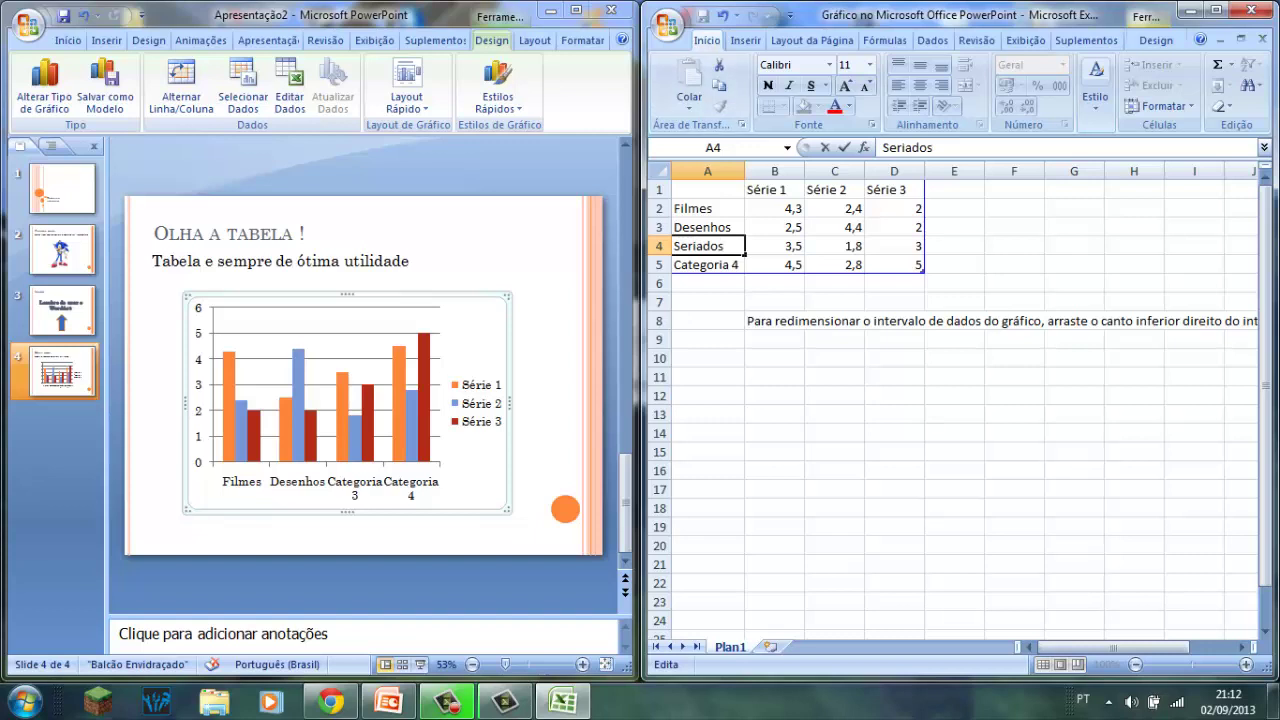
pyautogui.press('Return')
pyautogui.press('F2')
pyautogui.hotkey('shift', 'Home')
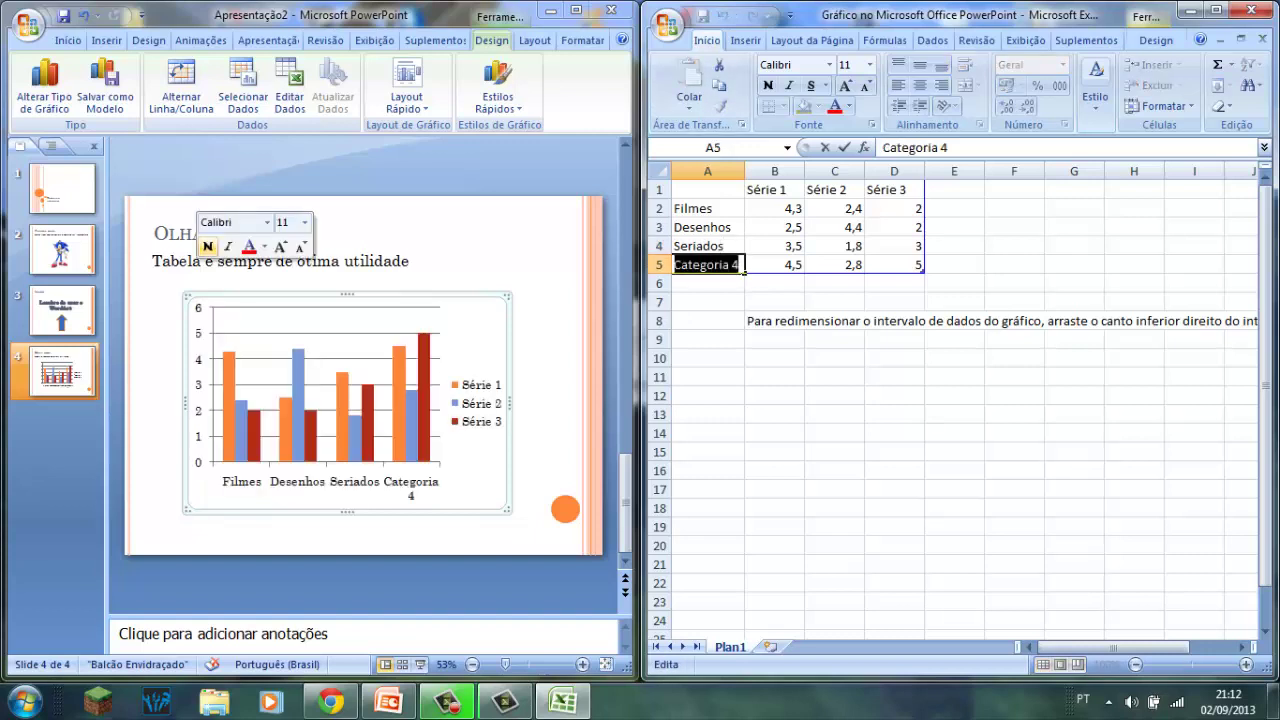
pyautogui.write('Novelas')
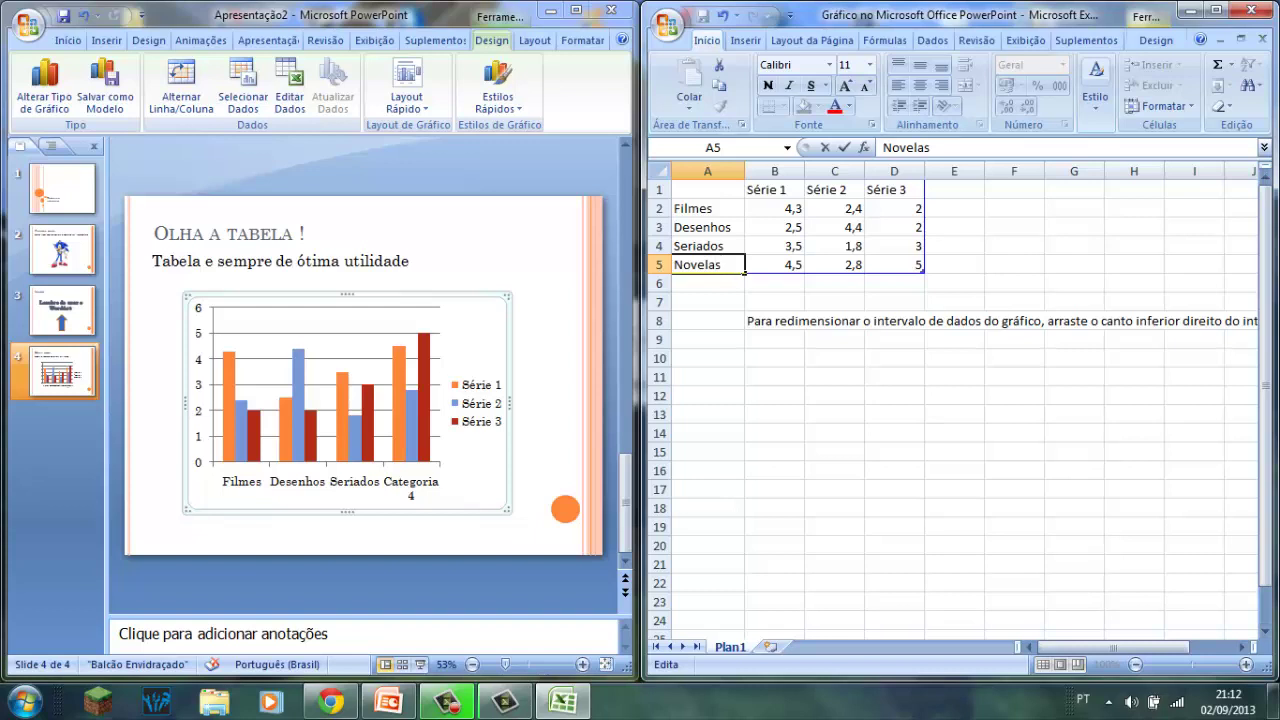
pyautogui.click(774, 189)
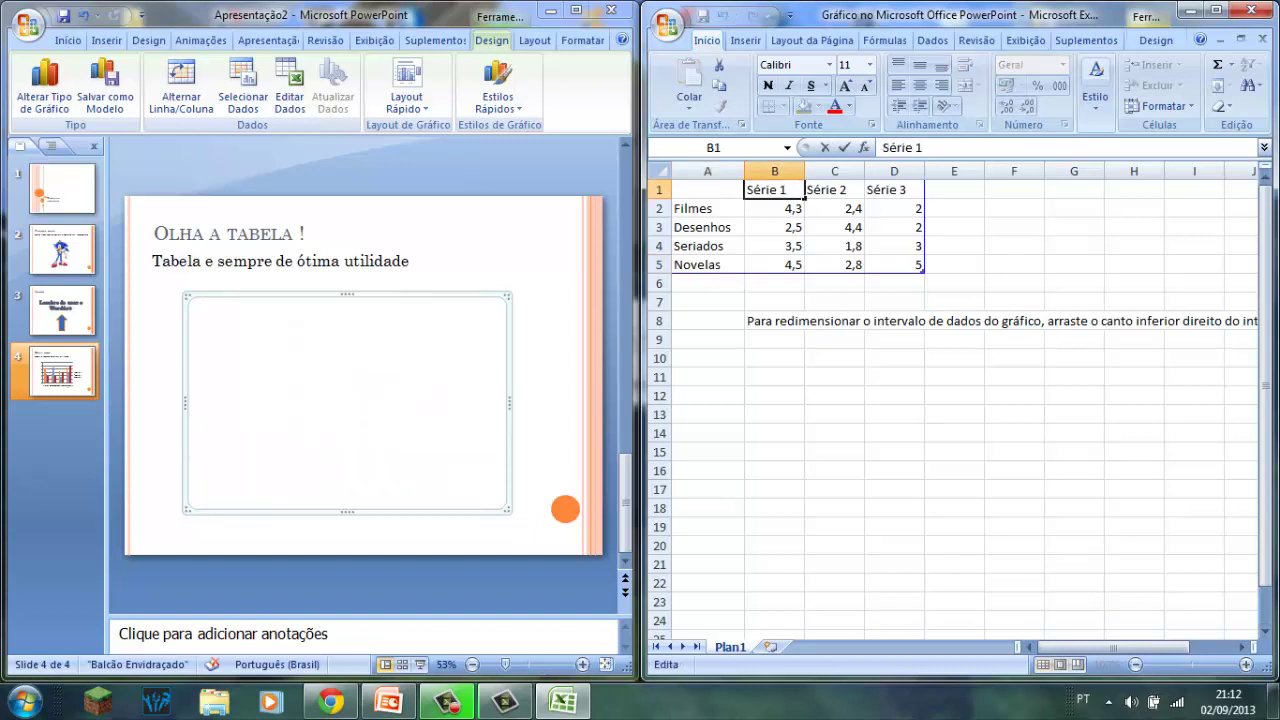
# - Rename the first series header in B1 from Série 1 to Crianças
pyautogui.press('F2')
pyautogui.hotkey('shift', 'Home')
pyautogui.write('S')
pyautogui.press('BackSpace')
pyautogui.write('ca')
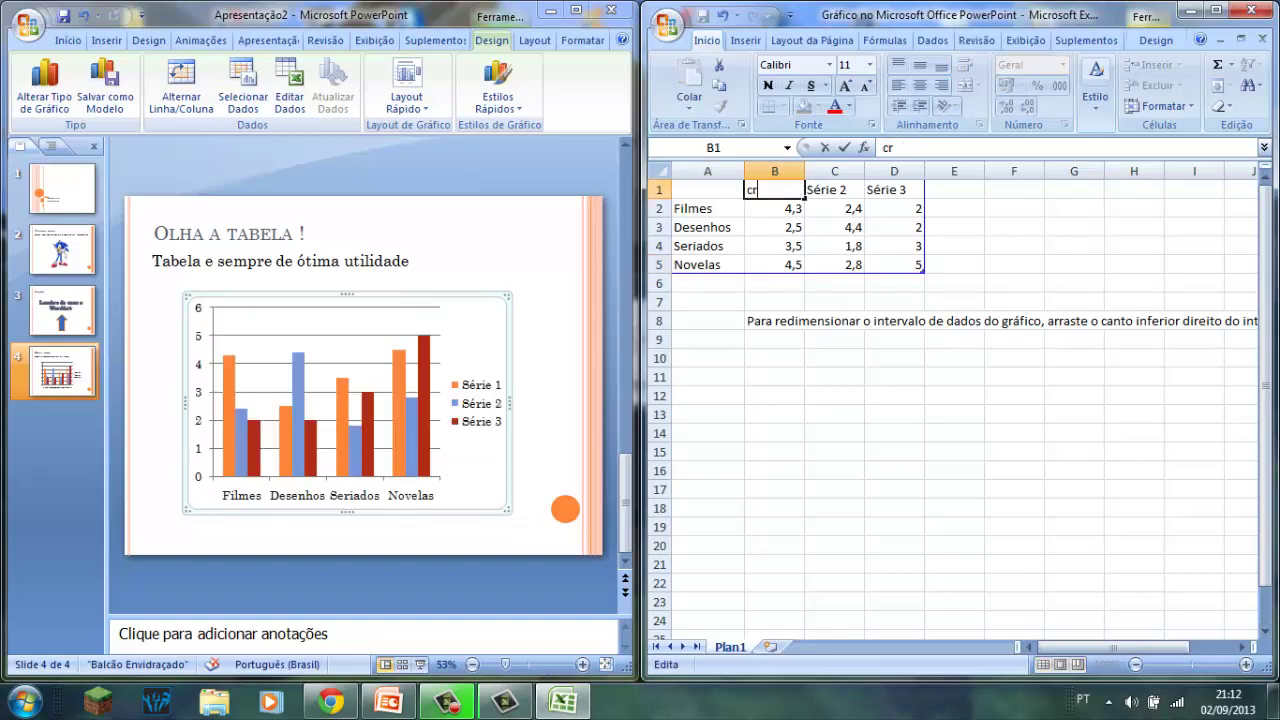
pyautogui.press('BackSpace')
pyautogui.press('BackSpace')
pyautogui.write('c')
pyautogui.press('BackSpace')
pyautogui.write('C')
pyautogui.write('rin')
pyautogui.press('BackSpace')
pyautogui.write('an')
pyautogui.write('ç')
pyautogui.write('as')
pyautogui.press('Tab')
# - Name the other two series Adultos in C1 and Senhores in D1
pyautogui.press('F2')
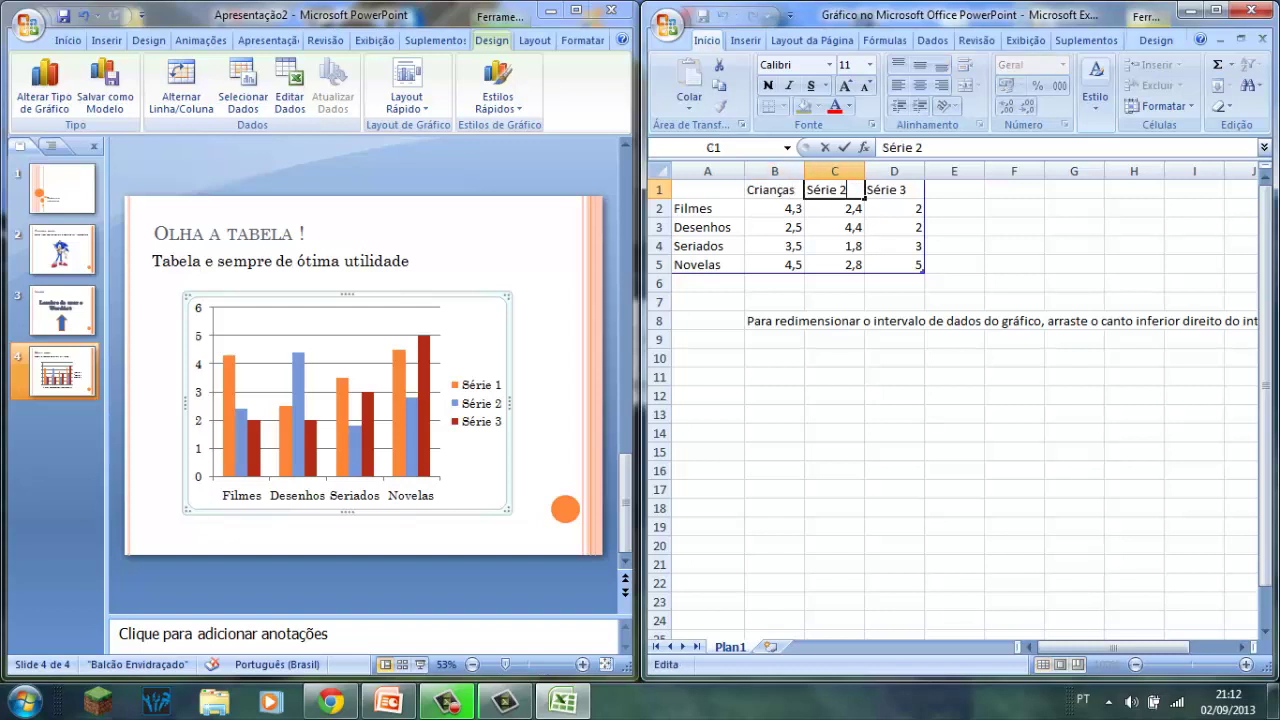
pyautogui.press('BackSpace')
pyautogui.press('BackSpace')
pyautogui.press('BackSpace')
pyautogui.press('BackSpace')
pyautogui.press('BackSpace')
pyautogui.press('BackSpace')
pyautogui.press('BackSpace')
pyautogui.write('A')
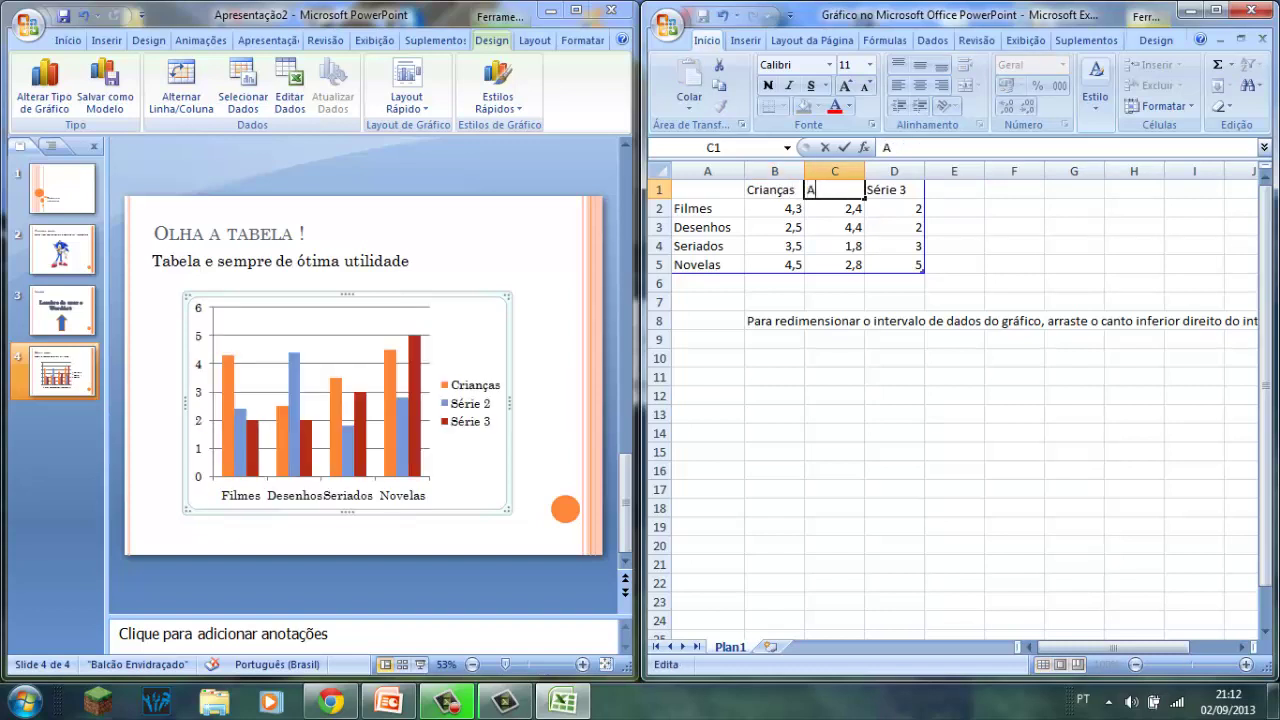
pyautogui.write('dultos')
pyautogui.press('Tab')
pyautogui.press('F2')
pyautogui.press('BackSpace')
pyautogui.press('BackSpace')
pyautogui.press('BackSpace')
pyautogui.press('BackSpace')
pyautogui.press('BackSpace')
pyautogui.press('BackSpace')
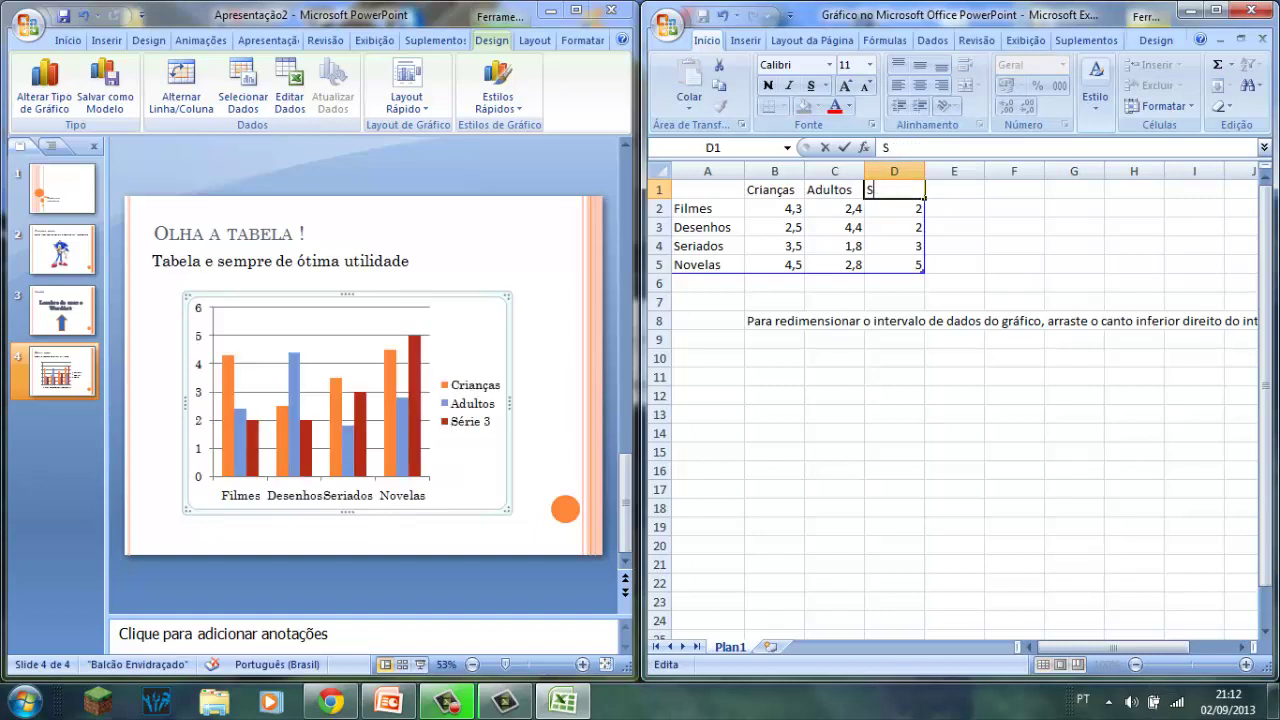
pyautogui.press('BackSpace')
pyautogui.write('Senhores')
pyautogui.press('Return')
pyautogui.click(834, 227)
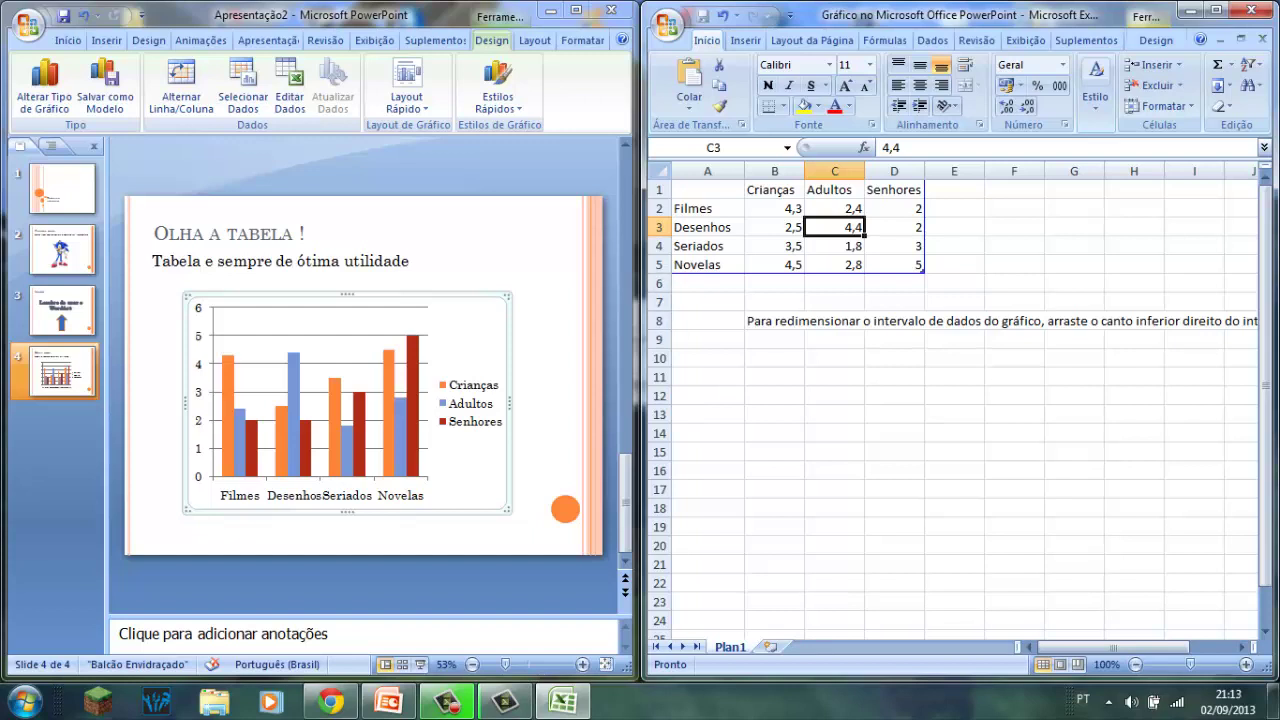
# - Change the Crianças values for Filmes and Desenhos to 5 and 6
pyautogui.click(228, 410)
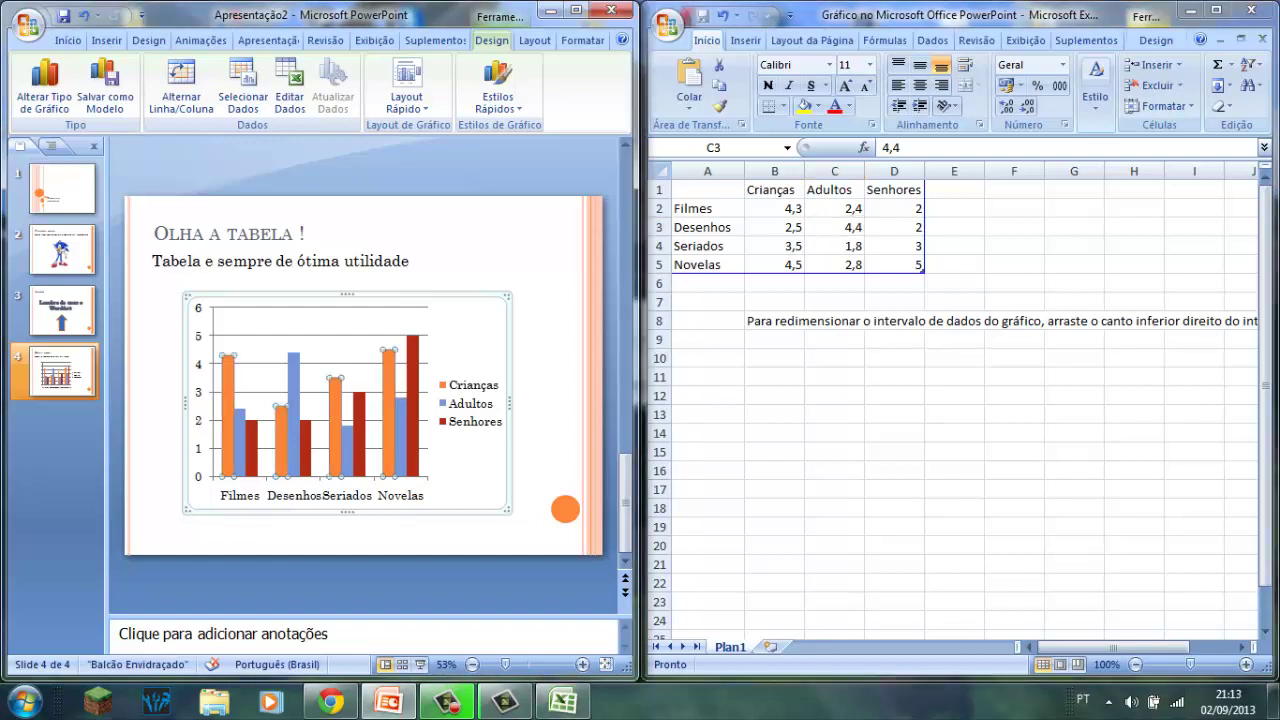
pyautogui.click(228, 410)
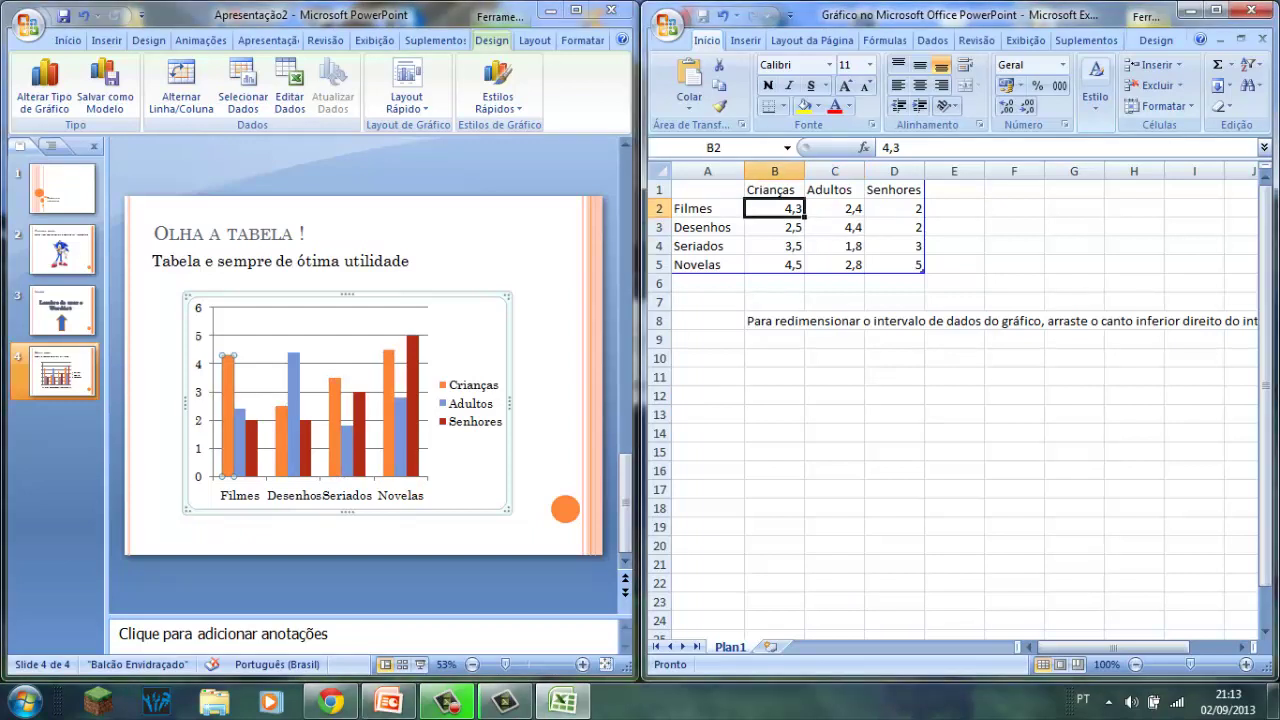
pyautogui.press('F2')
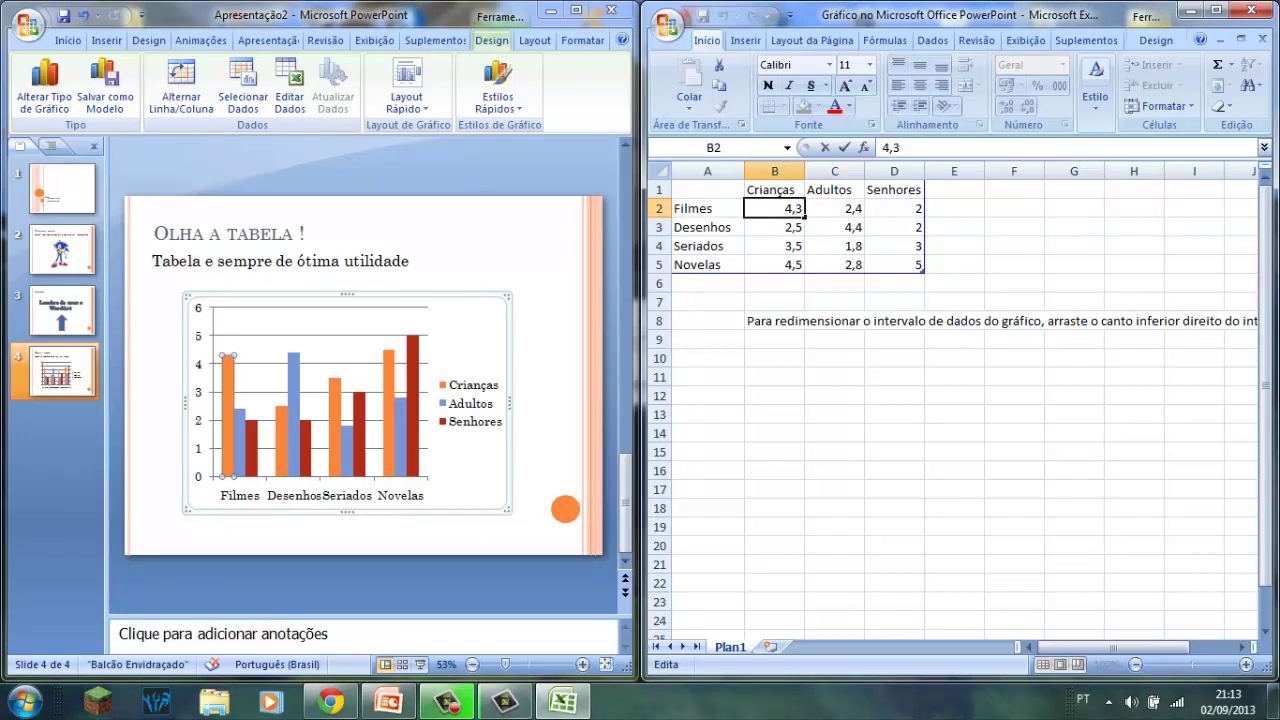
pyautogui.press('BackSpace')
pyautogui.press('BackSpace')
pyautogui.press('BackSpace')
pyautogui.write('5')
pyautogui.press('Return')
pyautogui.moveTo(805, 236); pyautogui.dragTo(805, 273)
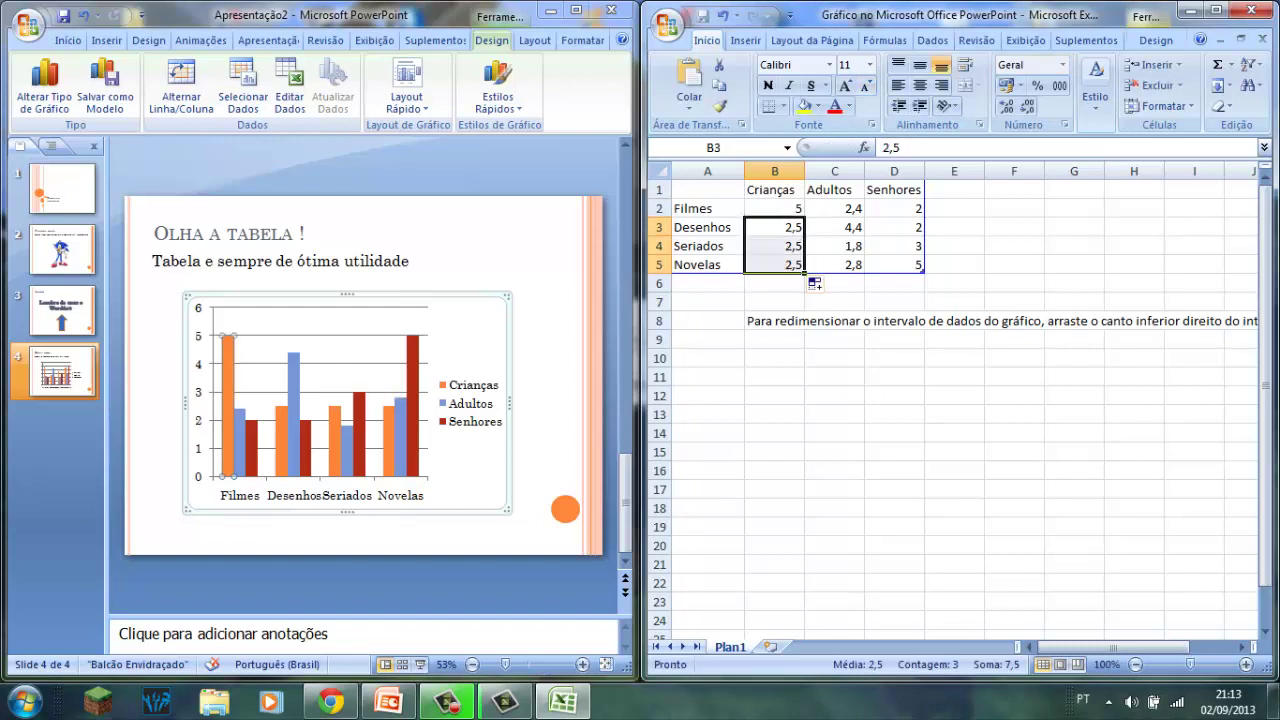
pyautogui.press('F2')
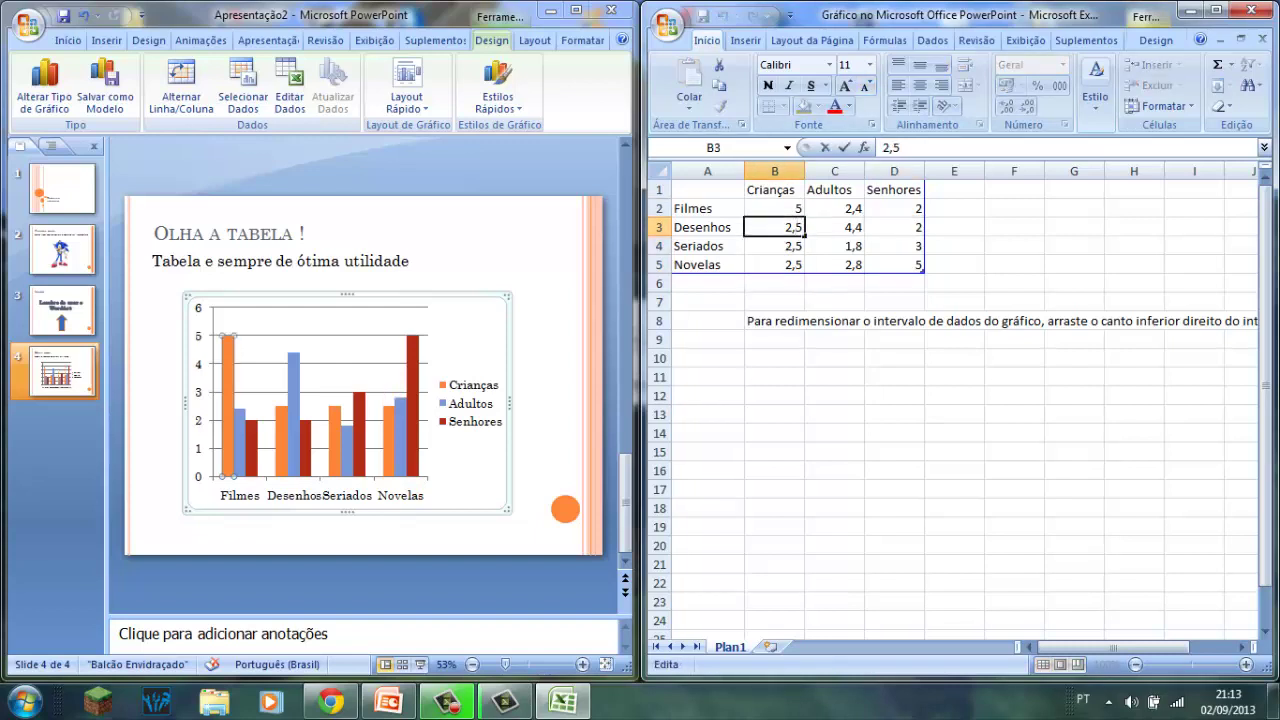
pyautogui.press('BackSpace')
pyautogui.press('BackSpace')
pyautogui.press('BackSpace')
pyautogui.write('6')
pyautogui.press('Return')
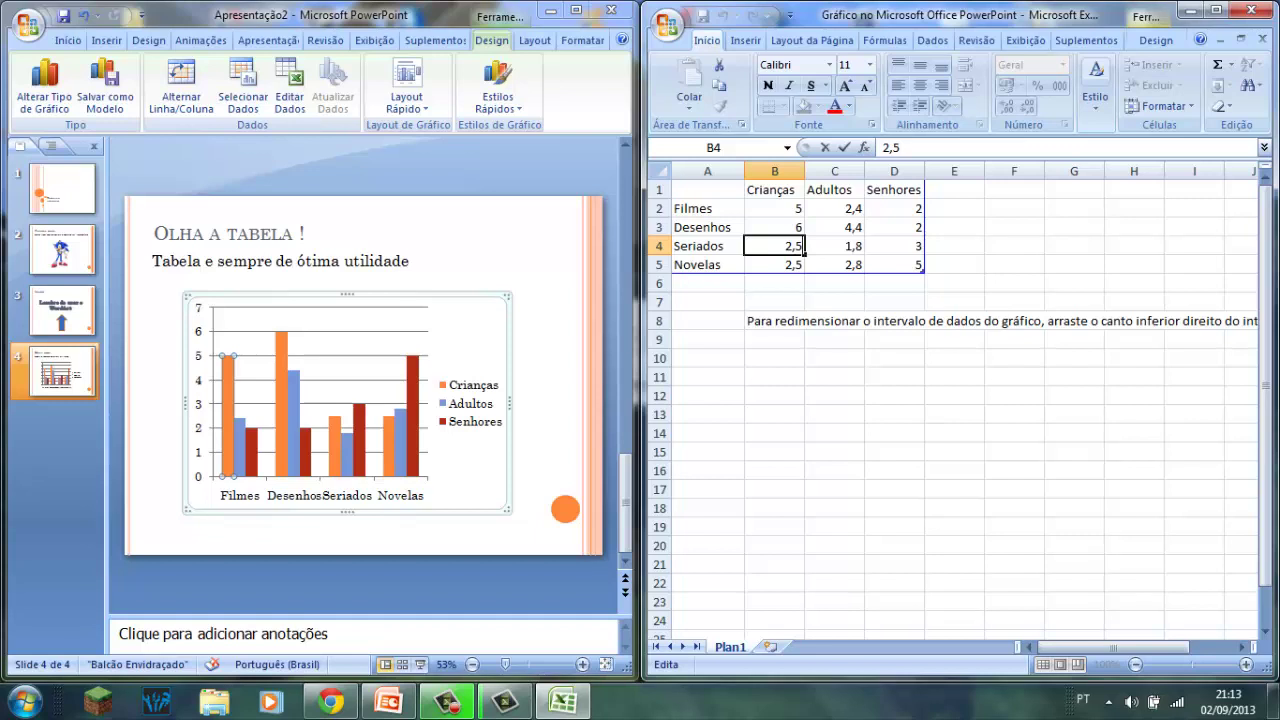
# - Set the Seriados Crianças value to 3 and clear the Novelas Crianças cell
pyautogui.press('BackSpace')
pyautogui.press('BackSpace')
pyautogui.press('BackSpace')
pyautogui.write('3')
pyautogui.press('Return')
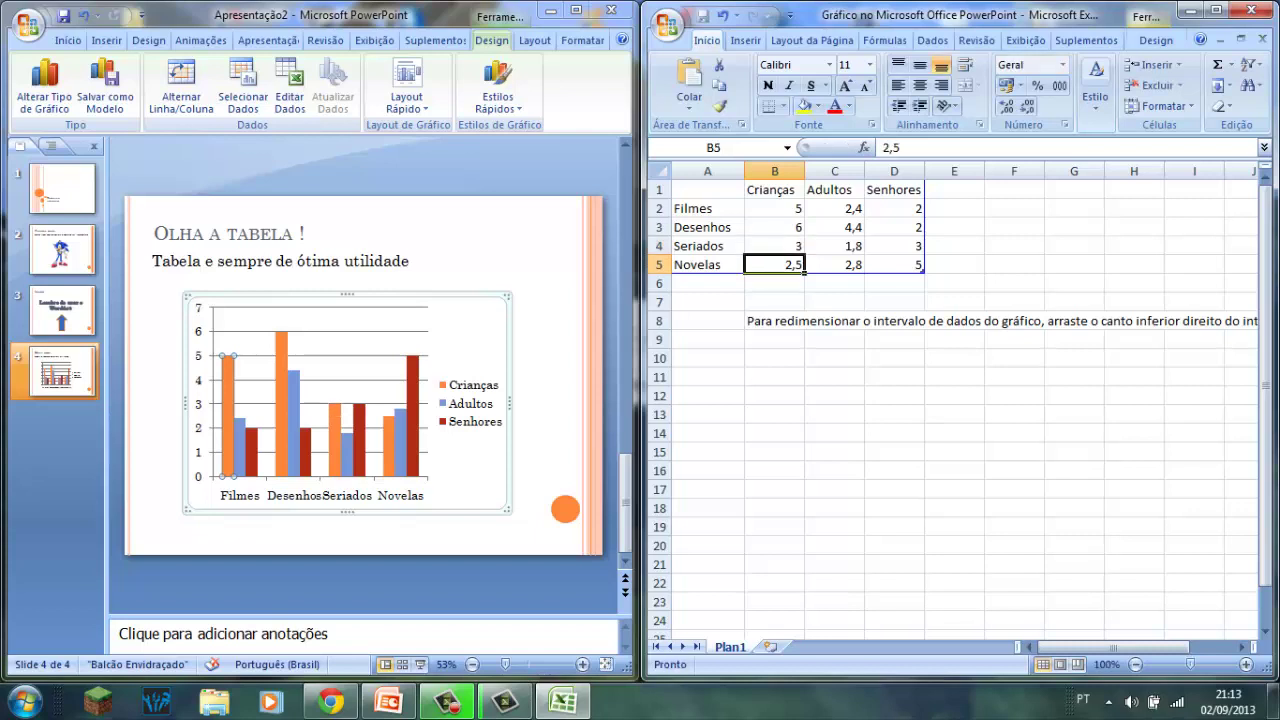
pyautogui.press('F2')
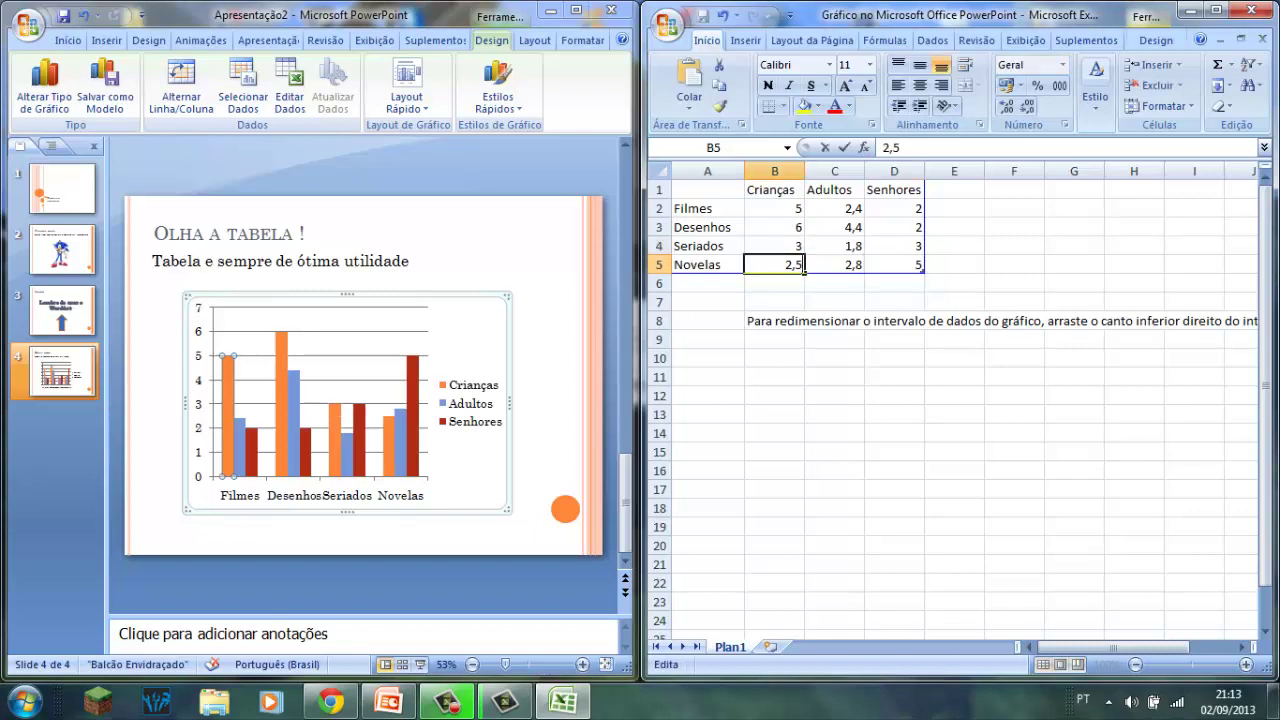
pyautogui.press('BackSpace')
pyautogui.press('BackSpace')
pyautogui.press('BackSpace')
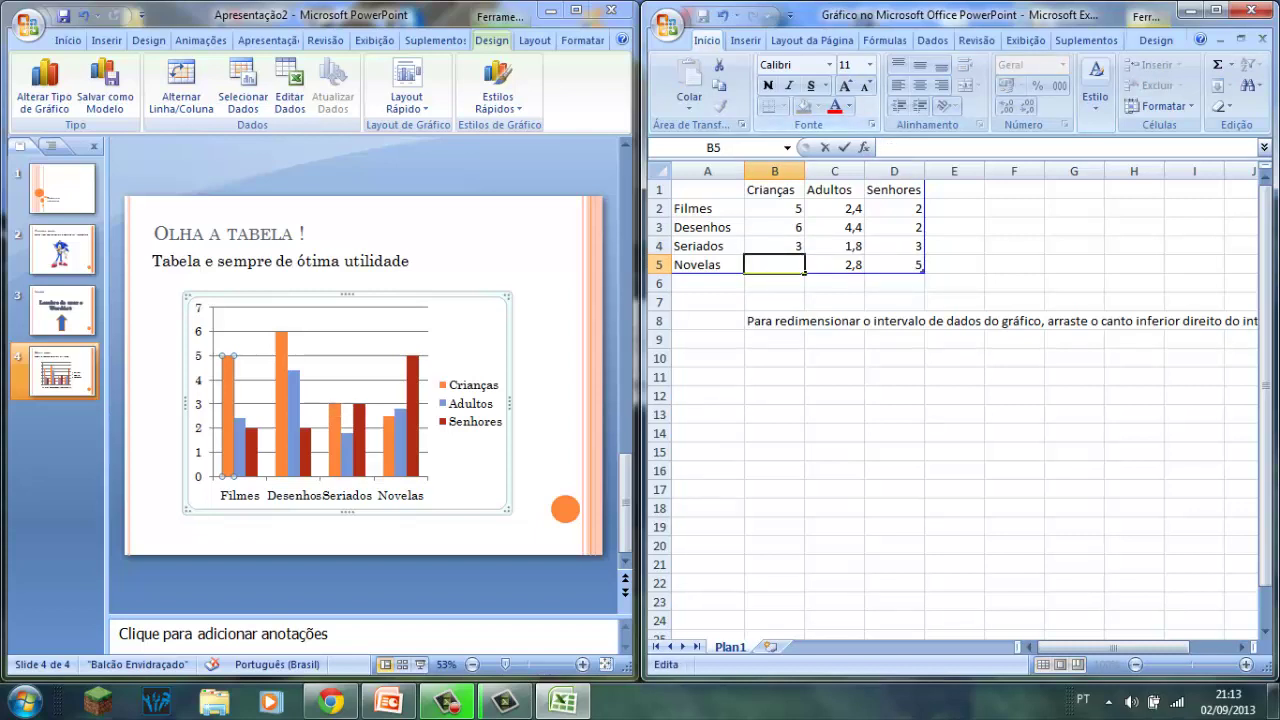
pyautogui.press('Return')
# - Enter 1 as the Novelas value for Crianças in B5
pyautogui.click(774, 264)
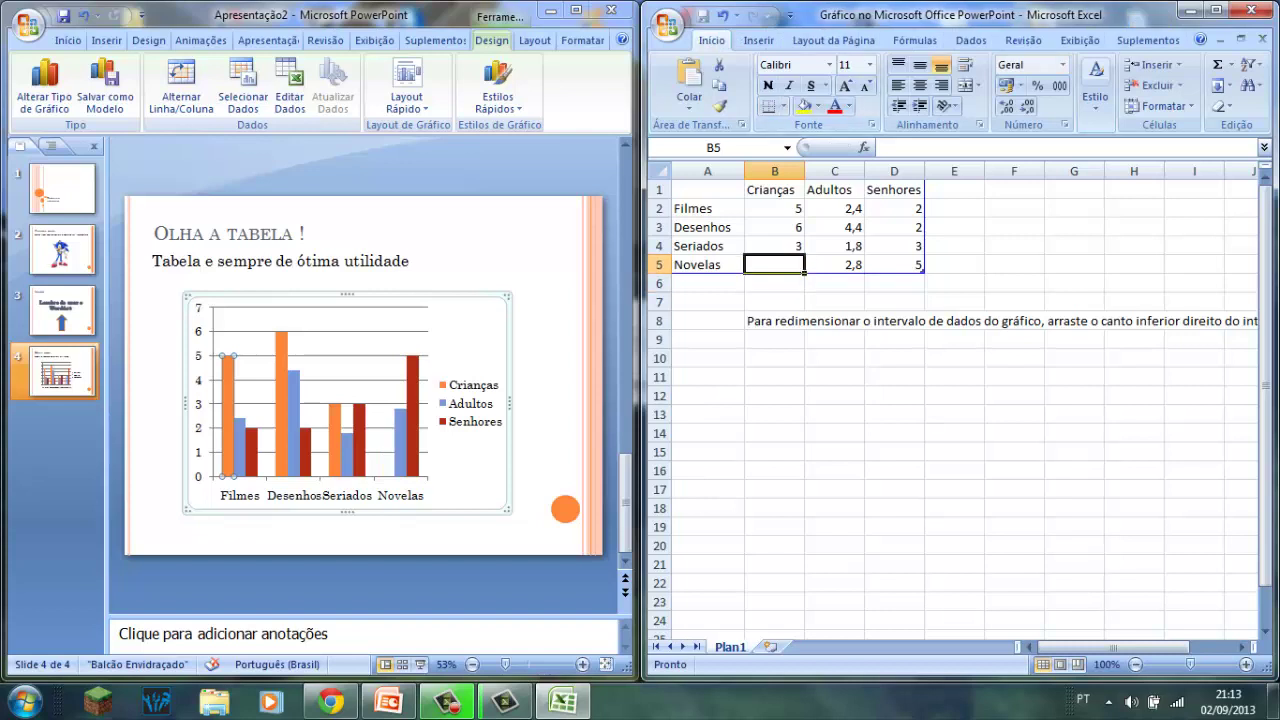
pyautogui.write('1')
pyautogui.press('Return')
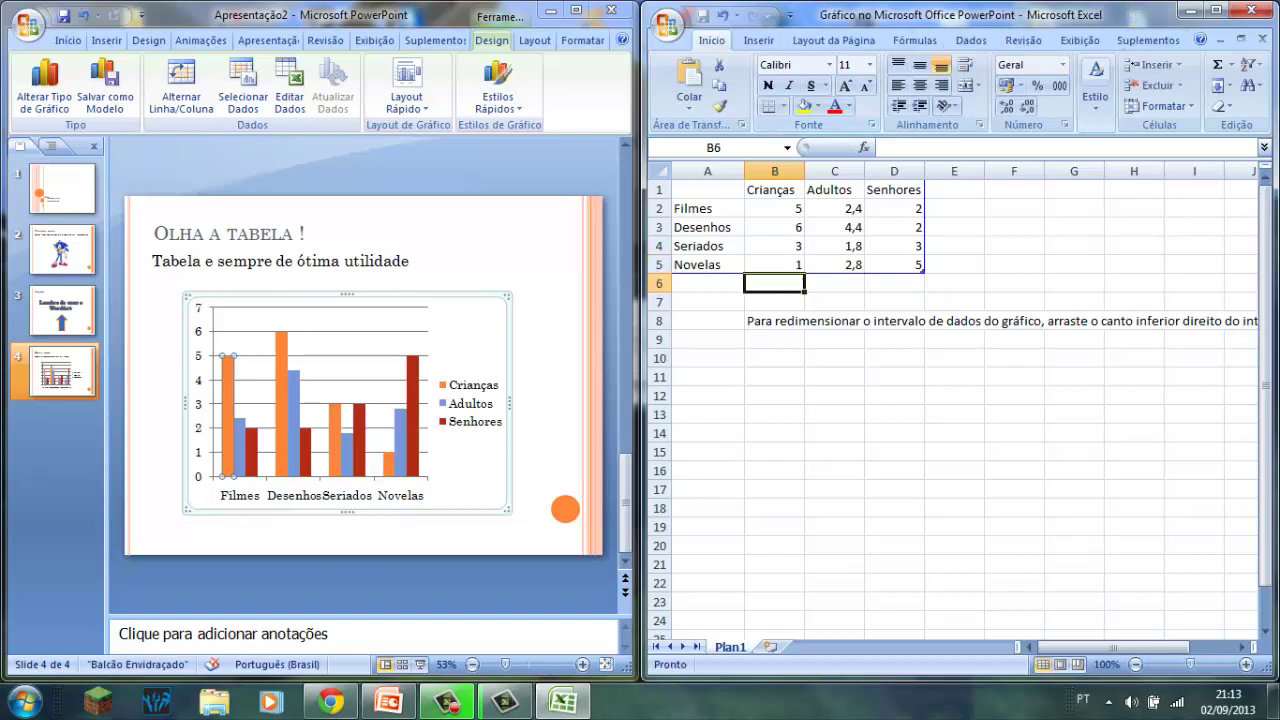
# - Set the Adultos values for Filmes and Desenhos to 6,5 and 2
pyautogui.click(834, 264)
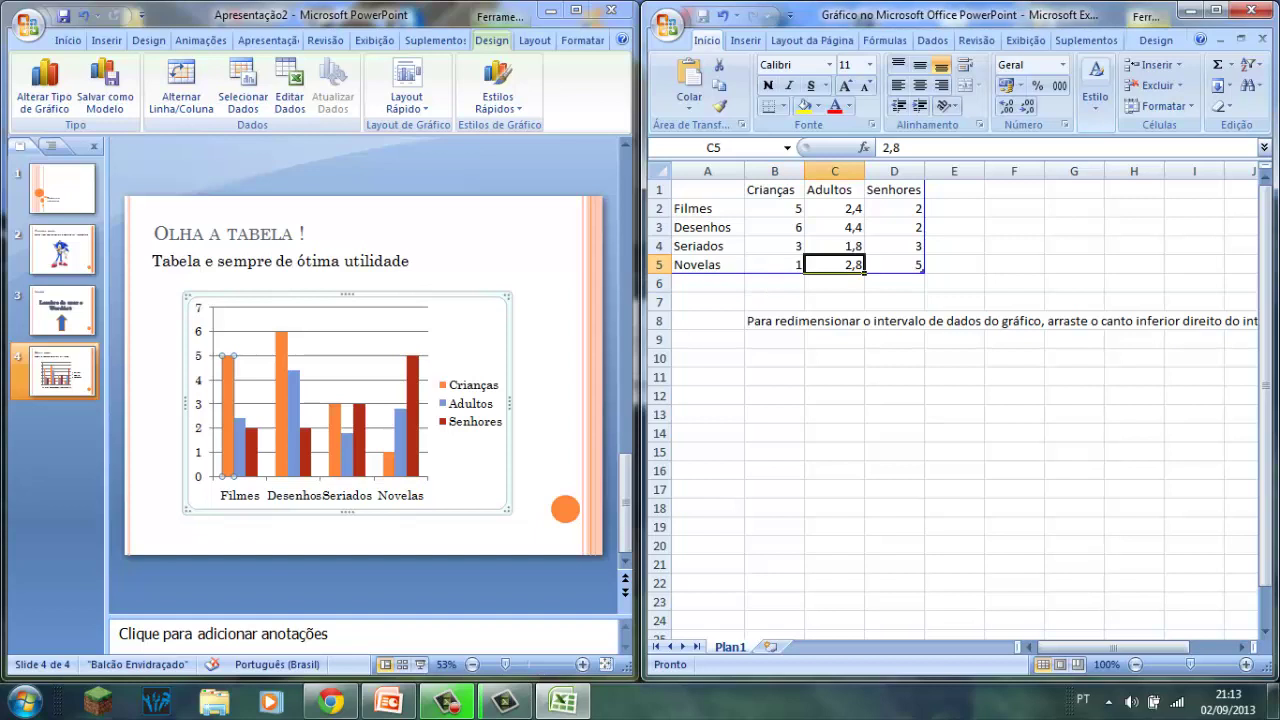
pyautogui.doubleClick(834, 208)
pyautogui.press('BackSpace')
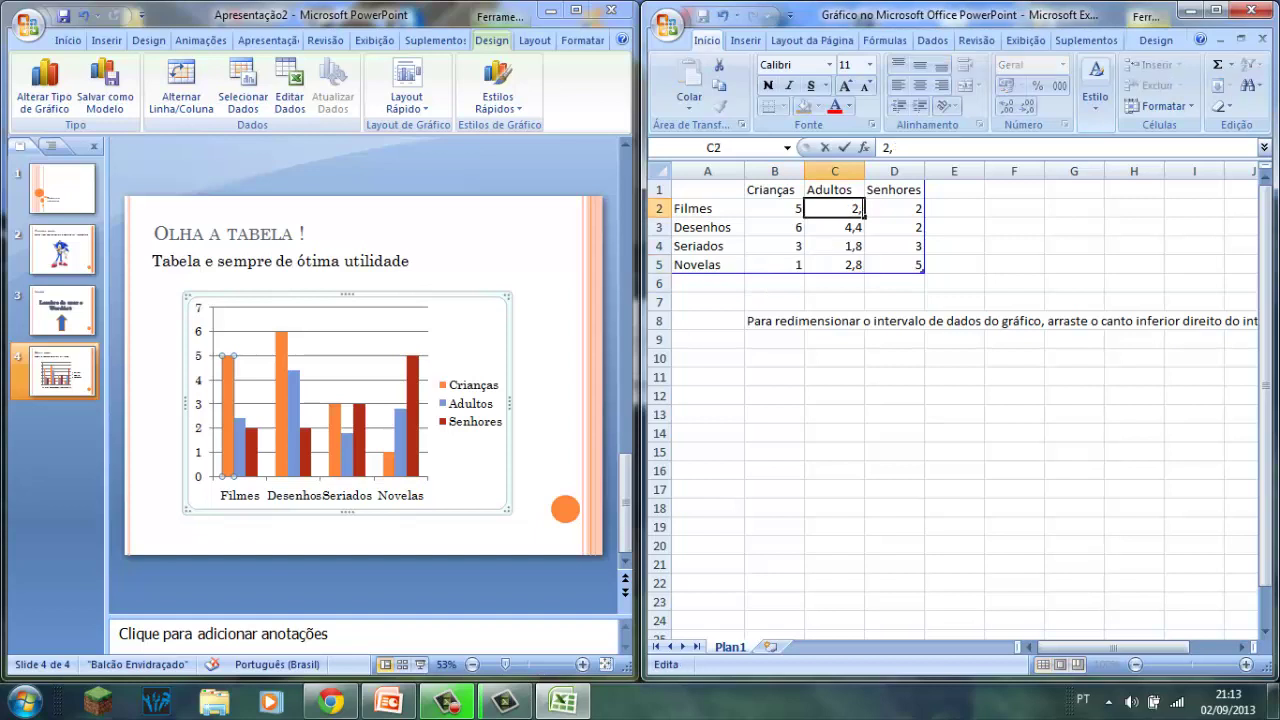
pyautogui.press('BackSpace')
pyautogui.press('BackSpace')
pyautogui.write('6,5')
pyautogui.press('Return')
pyautogui.press('Return')
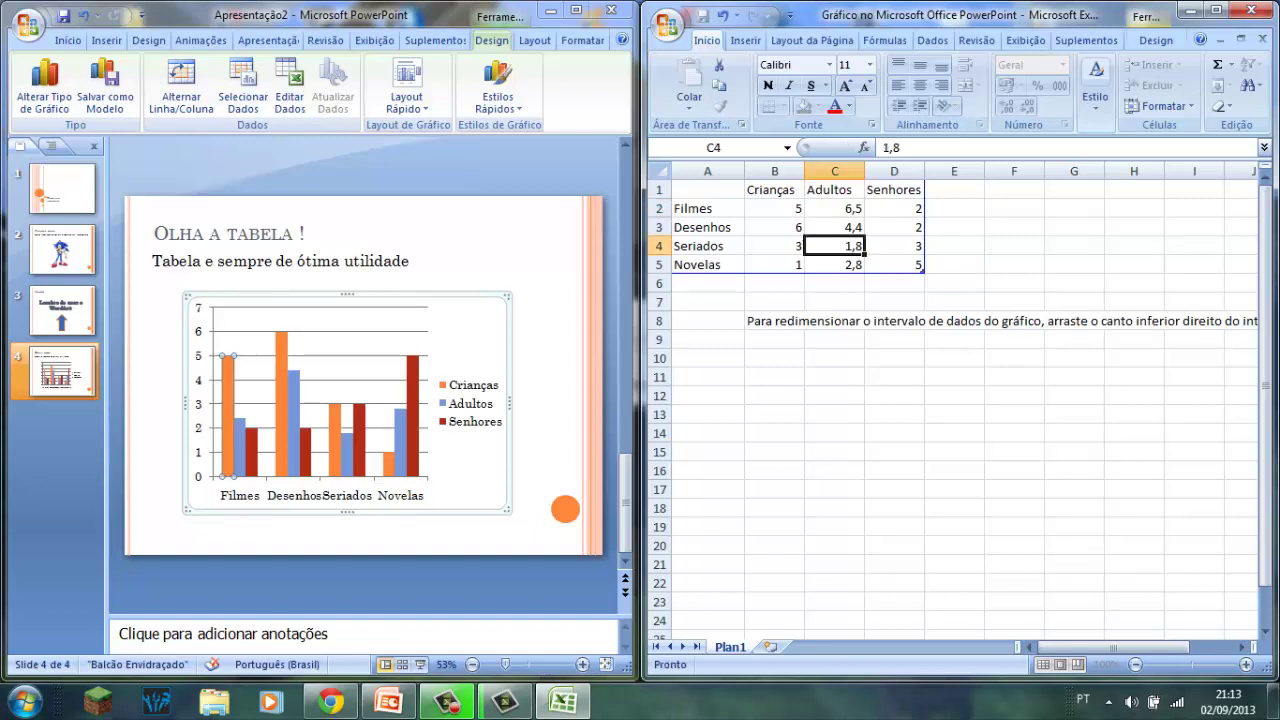
pyautogui.press('Up')
pyautogui.press('F2')
pyautogui.press('BackSpace')
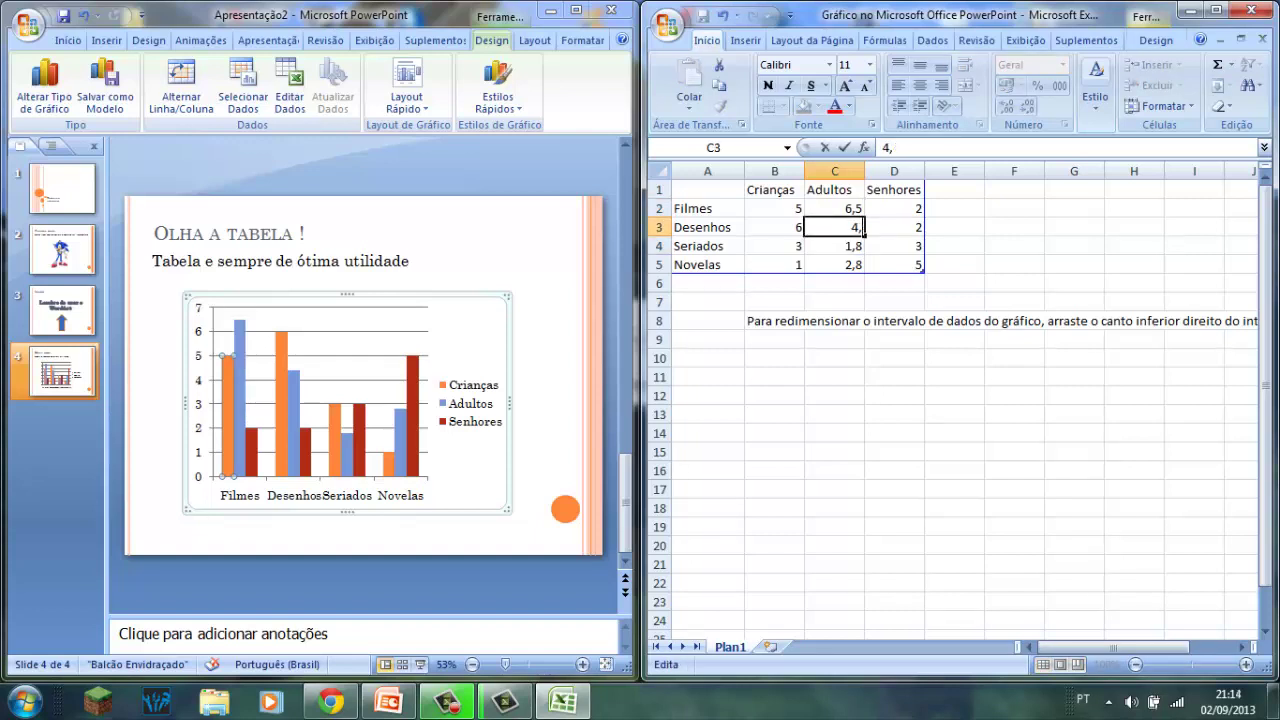
pyautogui.press('BackSpace')
pyautogui.press('BackSpace')
pyautogui.write('2,')
pyautogui.press('Return')
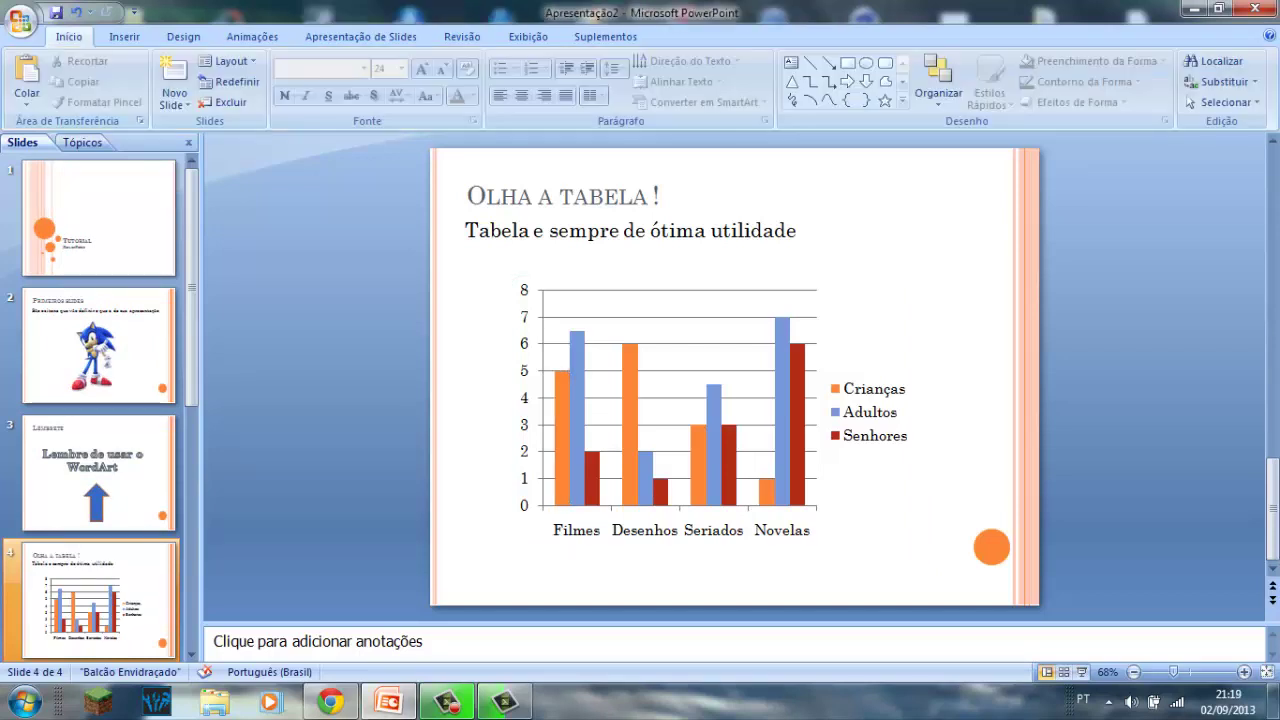
# - Replace TABELA with grafico so the slide 4 title reads 'Olha a grafico !'
pyautogui.doubleClick(605, 196)
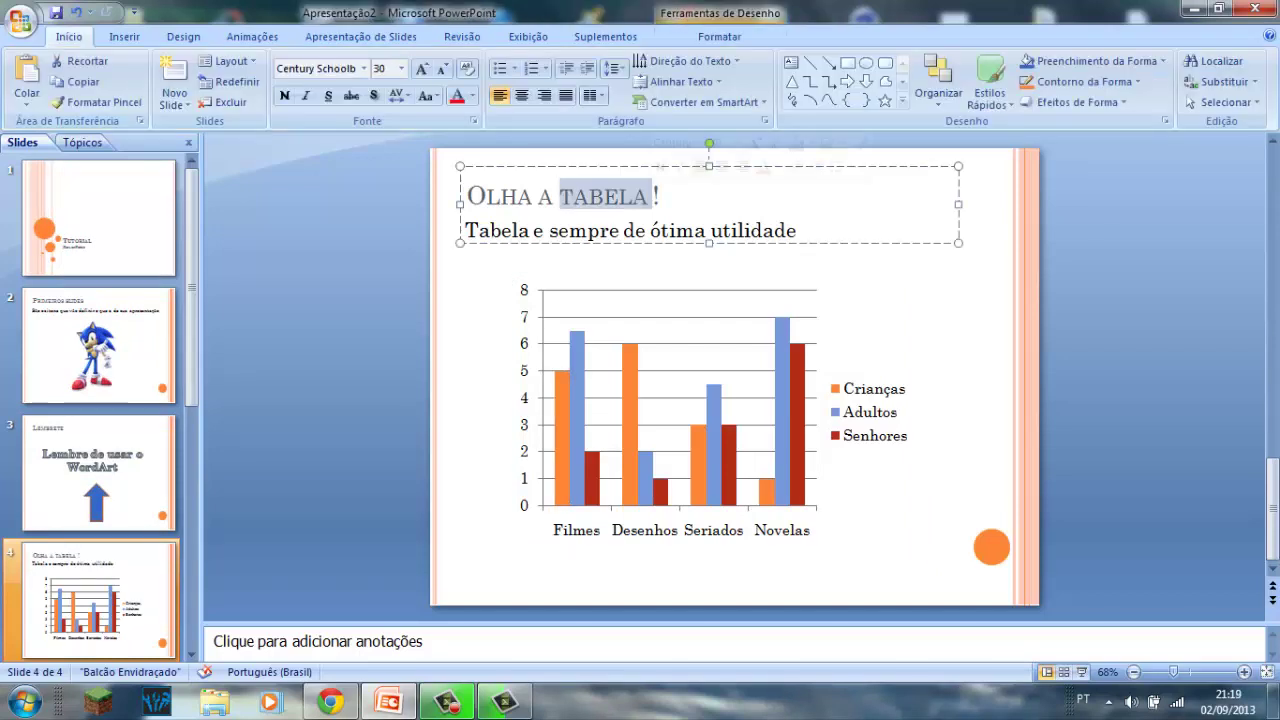
pyautogui.press('Right')
pyautogui.press('Home')
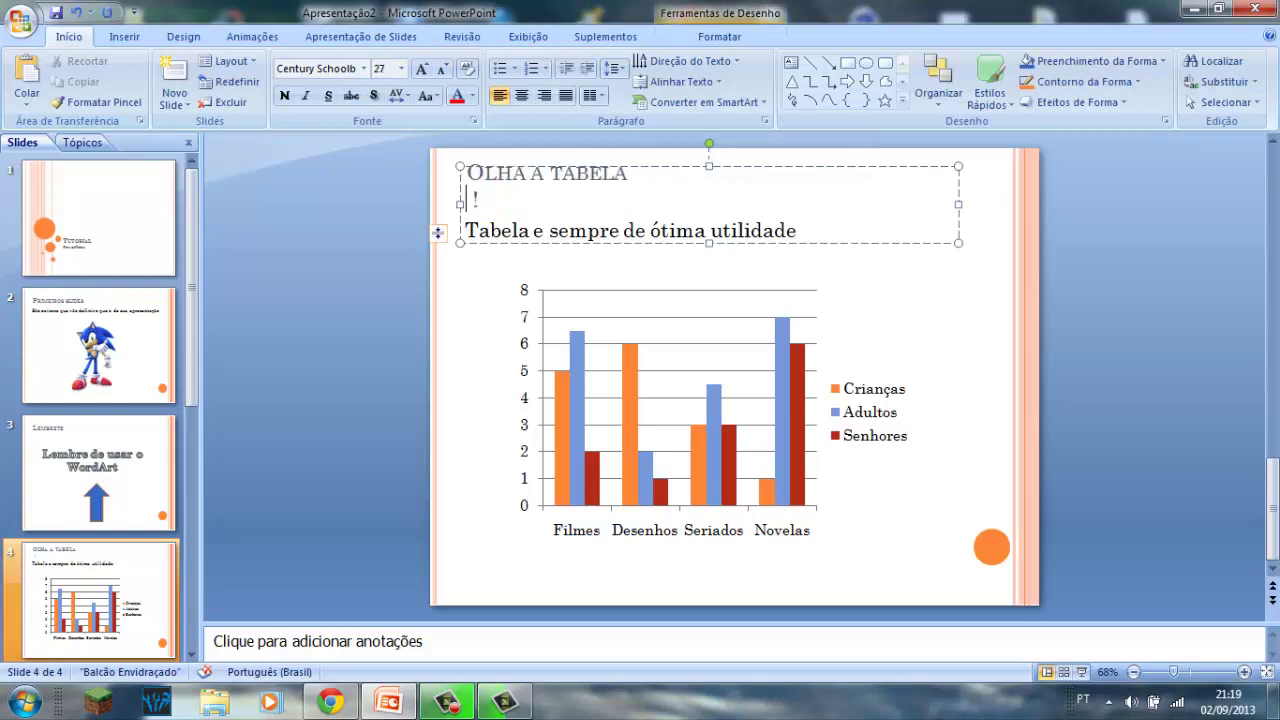
pyautogui.press('End')
pyautogui.press('Left')
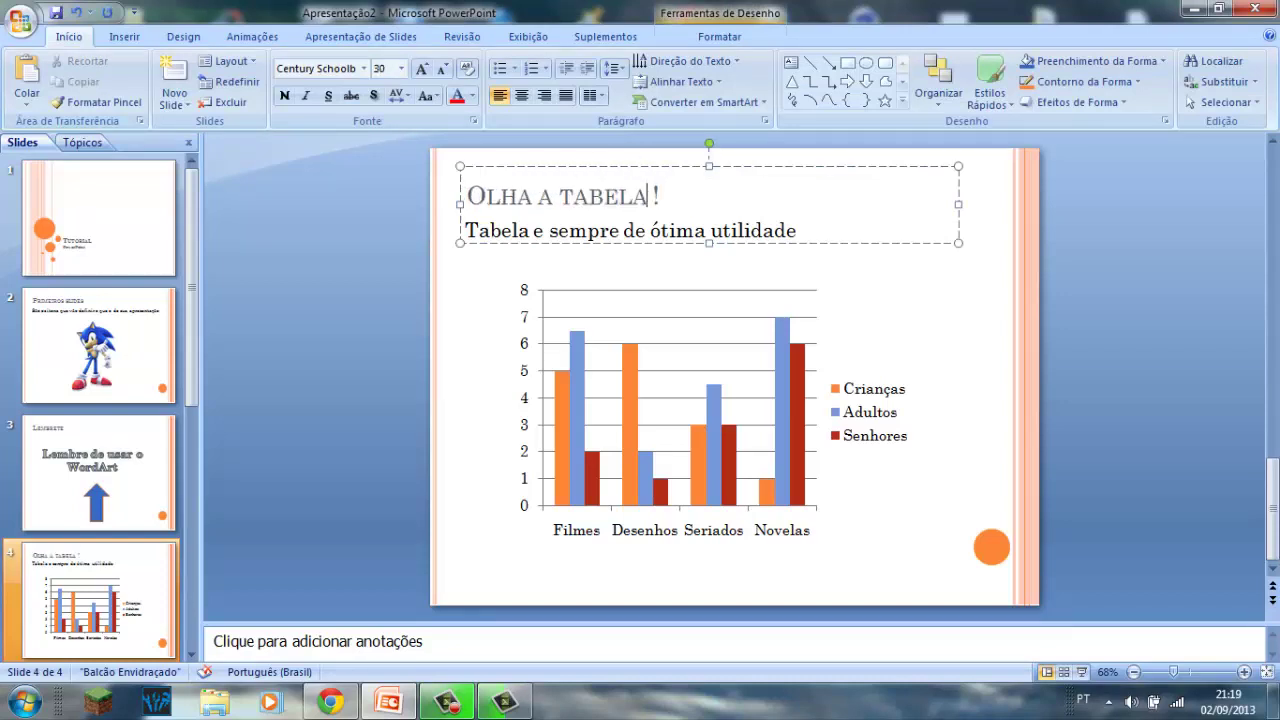
pyautogui.press('BackSpace')
pyautogui.press('BackSpace')
pyautogui.press('BackSpace')
pyautogui.press('BackSpace')
pyautogui.press('BackSpace')
pyautogui.press('BackSpace')
pyautogui.write('H')
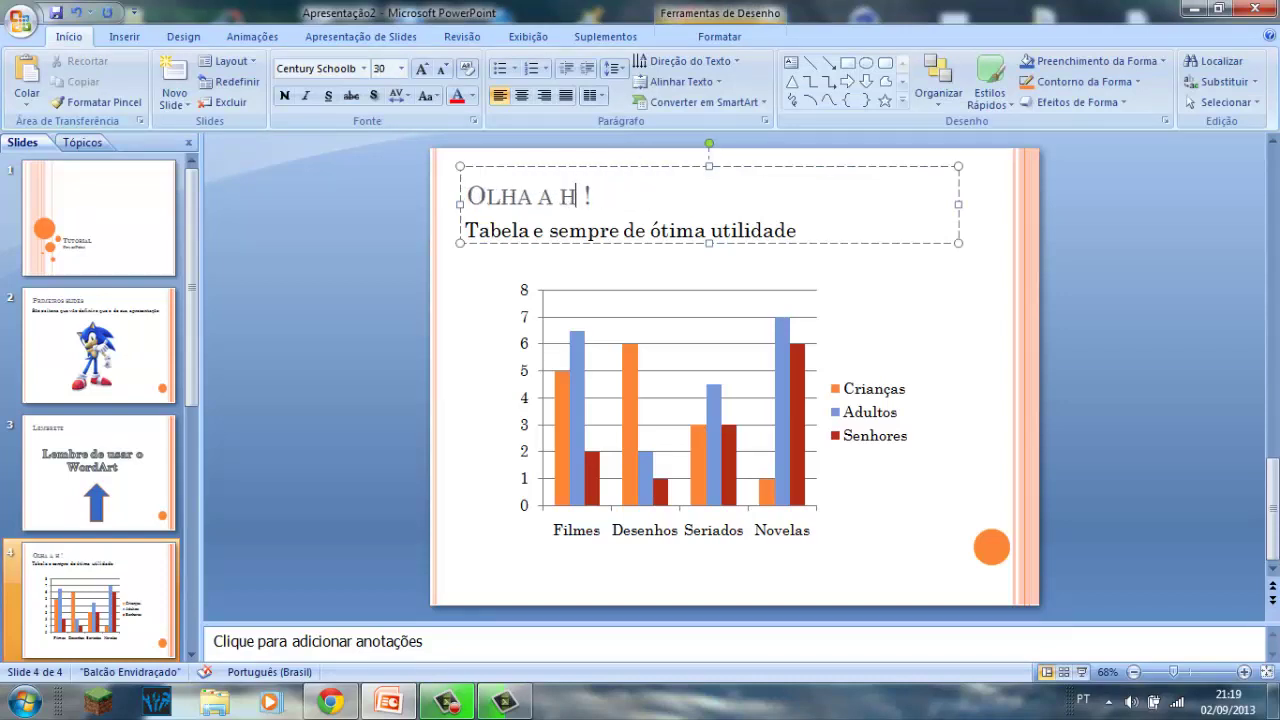
pyautogui.write('TS')
pyautogui.press('BackSpace')
pyautogui.press('BackSpace')
pyautogui.press('BackSpace')
pyautogui.write('gt')
pyautogui.write('s')
pyautogui.press('BackSpace')
pyautogui.press('BackSpace')
pyautogui.write('rs')
pyautogui.press('BackSpace')
pyautogui.write('afico')
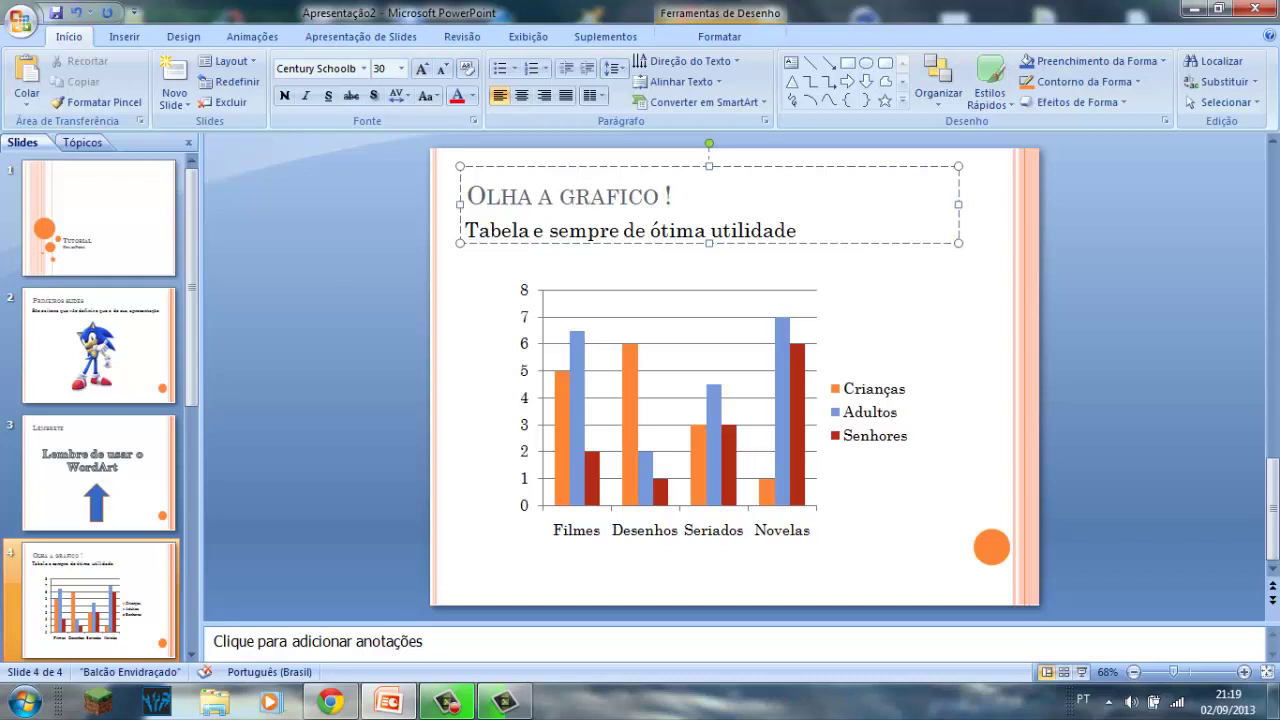
# - Replace Tabela with Grafico in the slide 4 subtitle
pyautogui.click(528, 230)
pyautogui.press('BackSpace')
pyautogui.press('BackSpace')
pyautogui.press('BackSpace')
pyautogui.press('BackSpace')
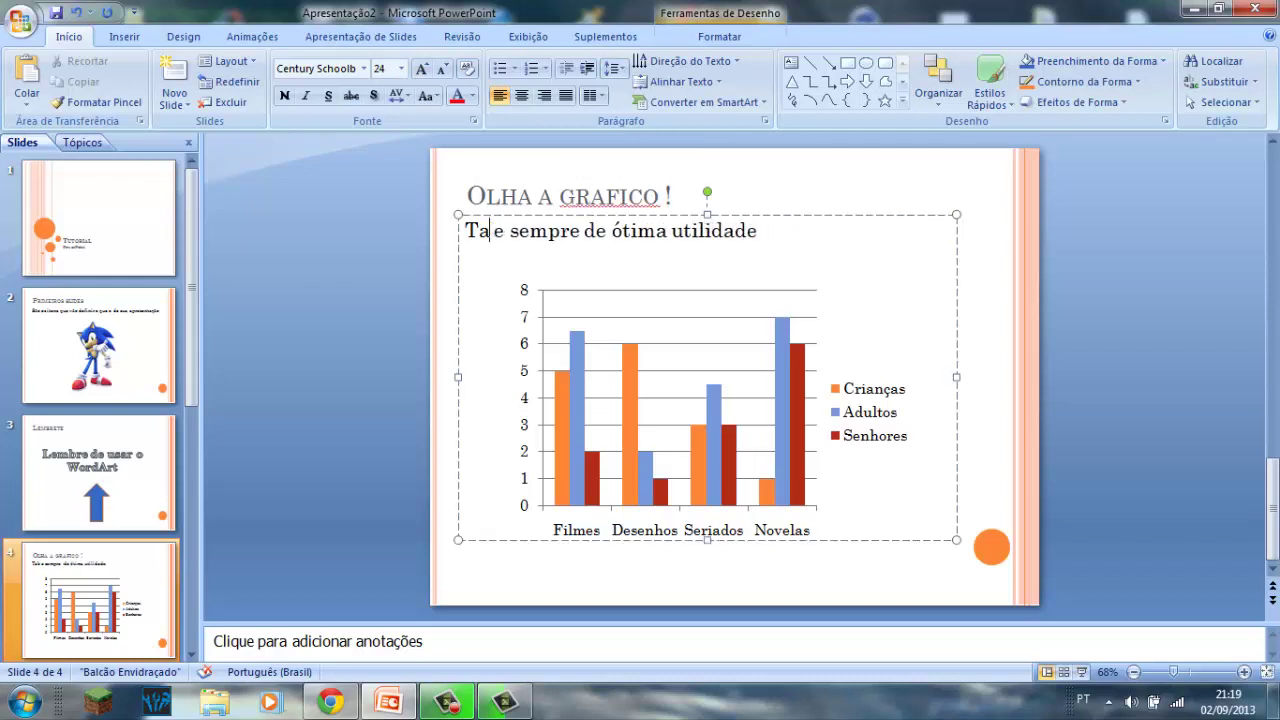
pyautogui.press('BackSpace')
pyautogui.press('BackSpace')
pyautogui.write('G')
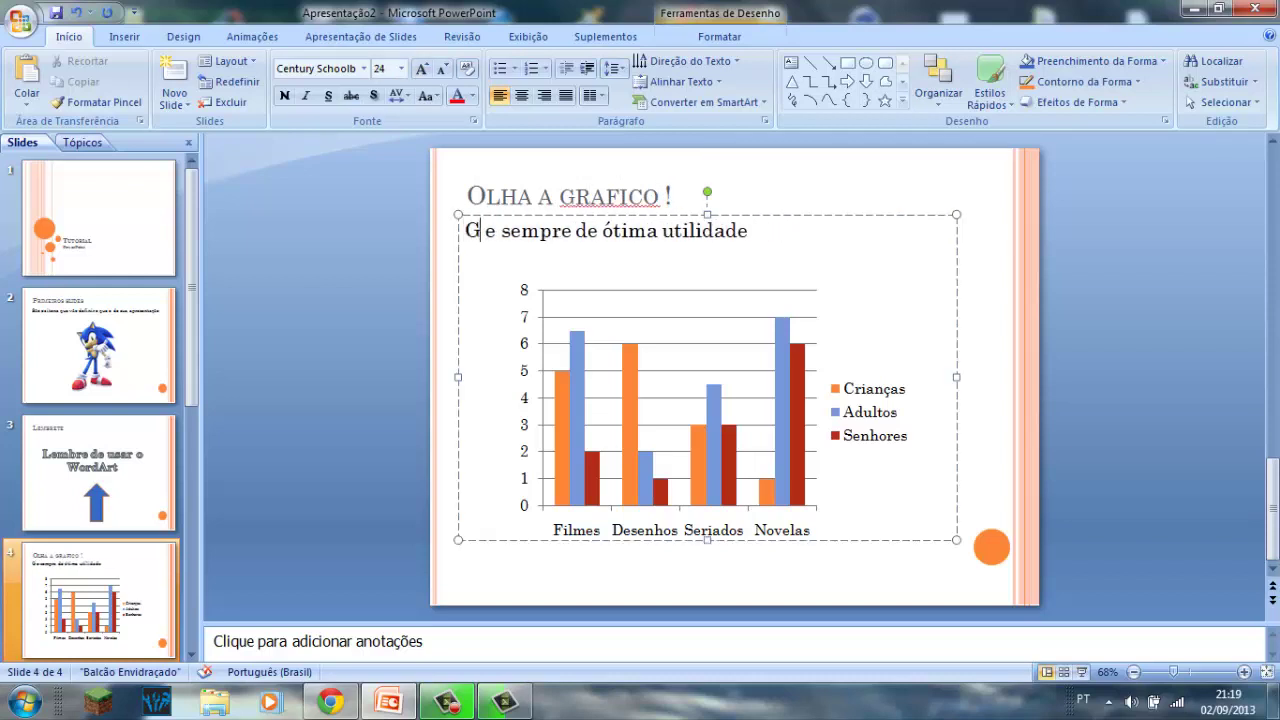
pyautogui.write('rafico')
pyautogui.press('Escape')
pyautogui.press('Escape')
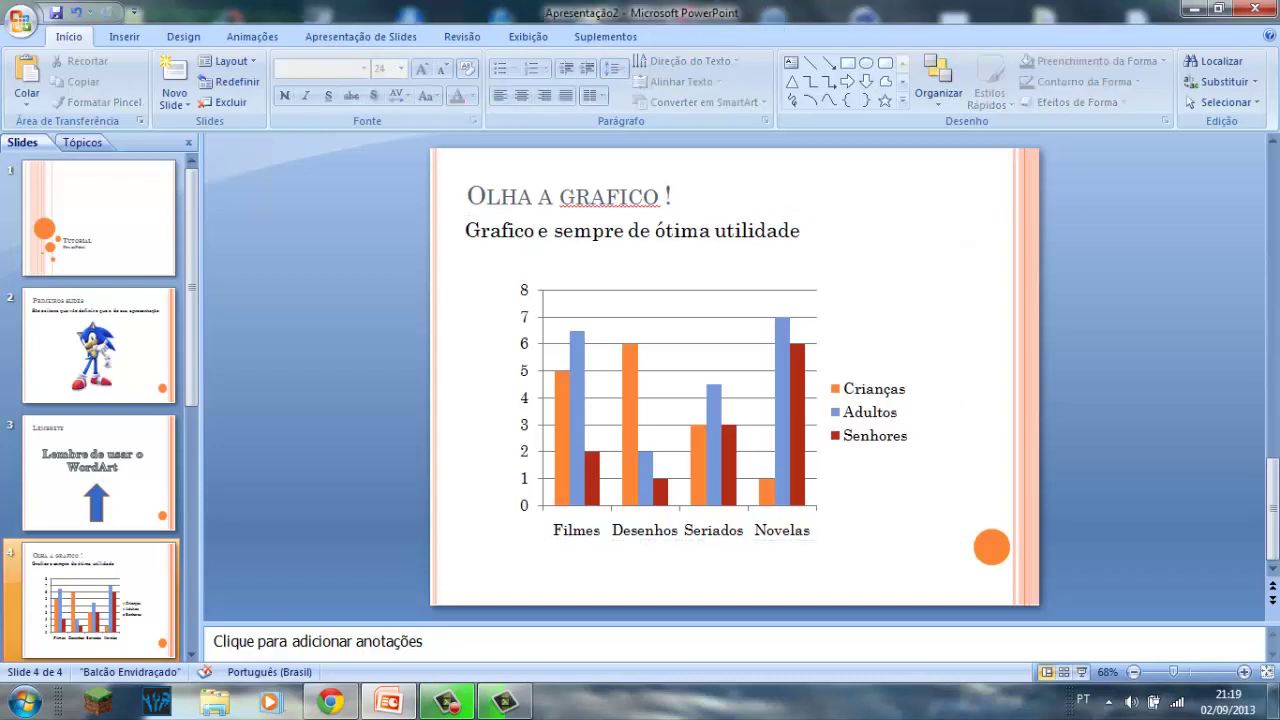
# - Add a Title and Content slide titled 'Sempre e bom ter uma tabela' with body 'Tabela ajuda muito em quase tudo'
pyautogui.click(175, 100)
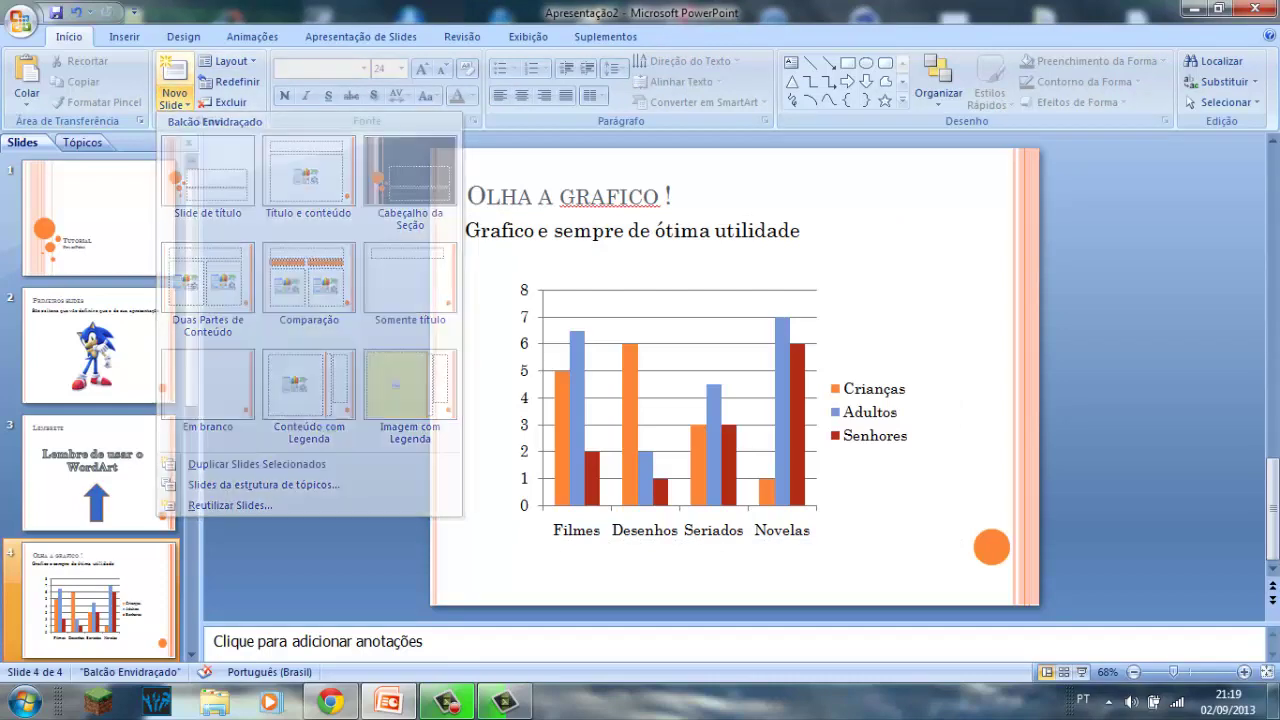
pyautogui.click(308, 175)
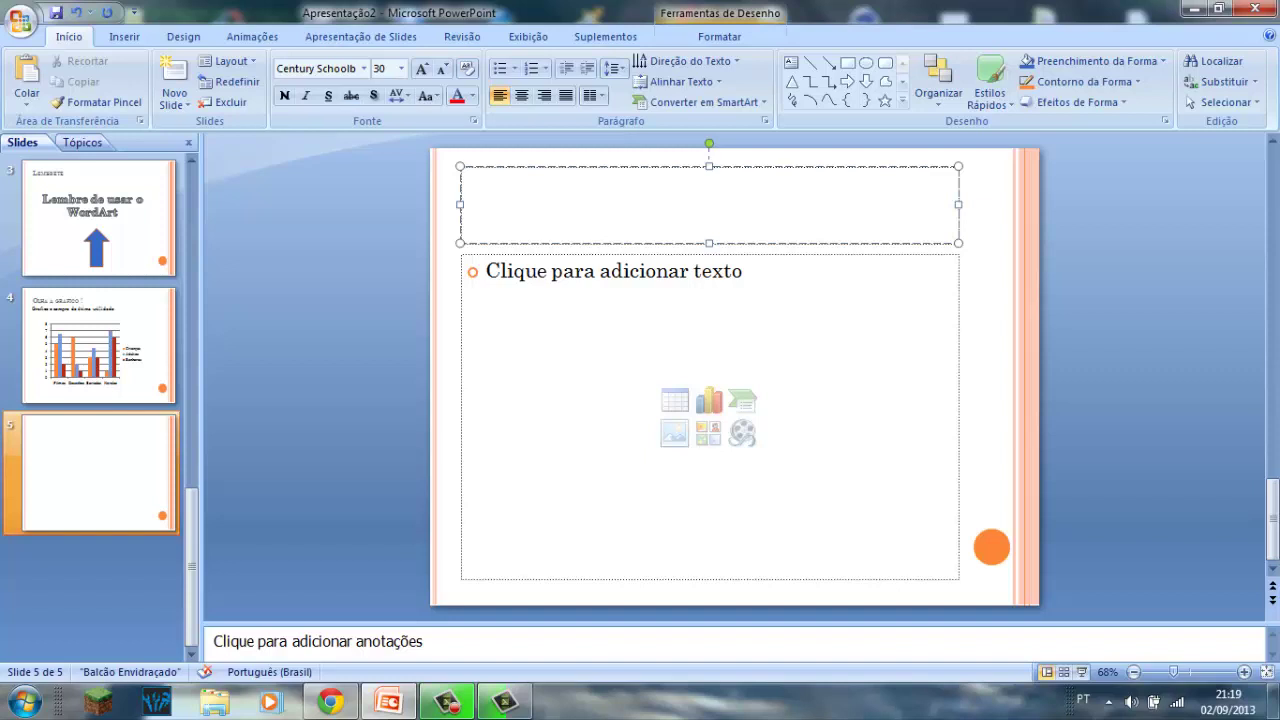
pyautogui.write('Se')
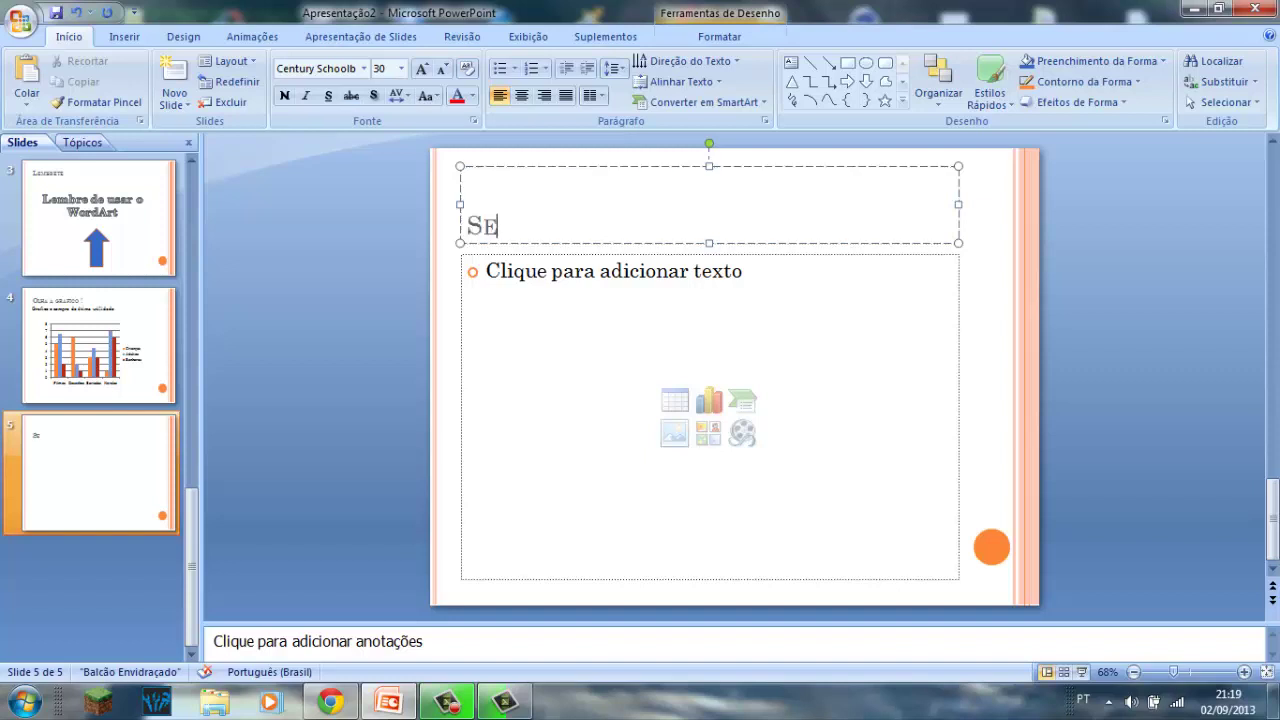
pyautogui.write('mpre e bom te')
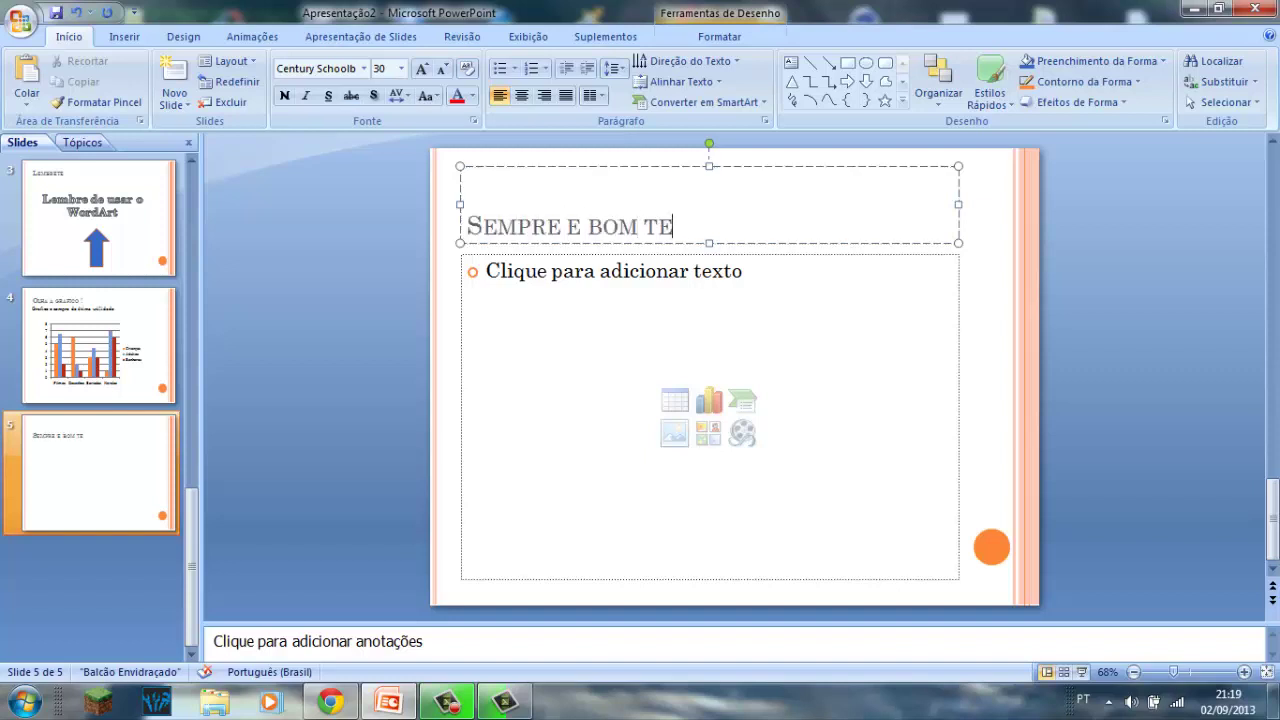
pyautogui.write('r uma tabee')
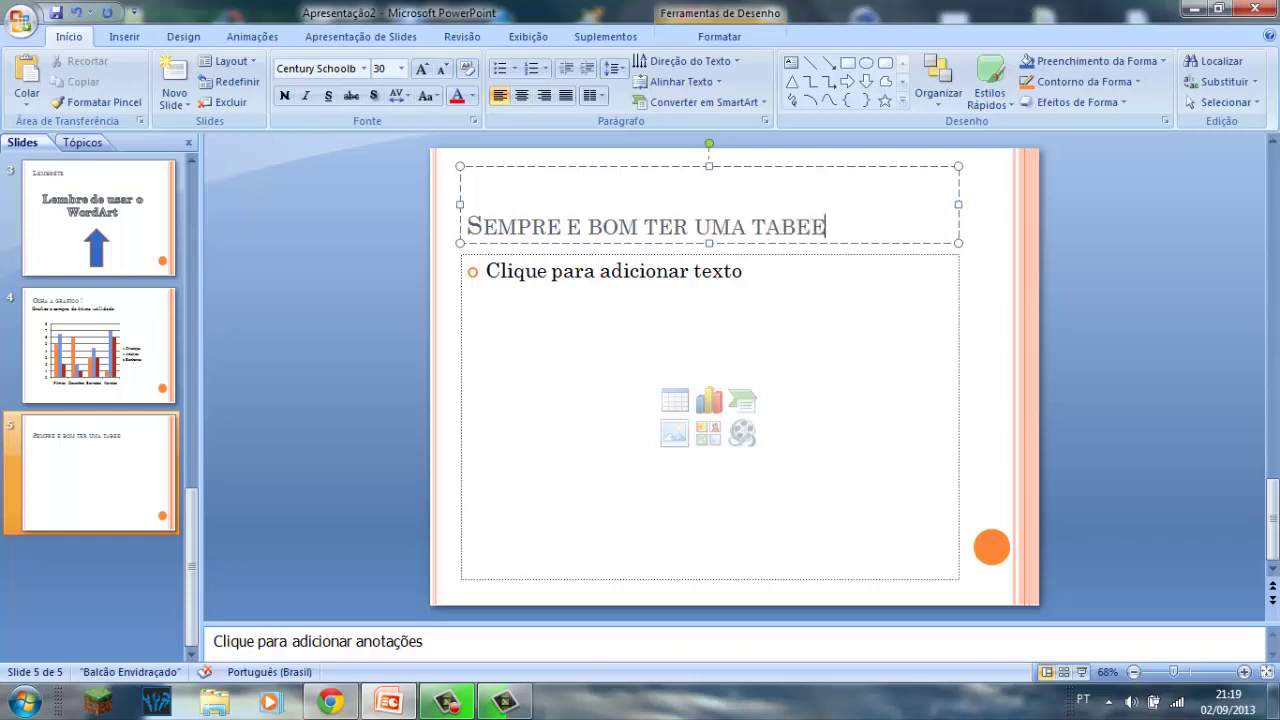
pyautogui.press('BackSpace')
pyautogui.write('la')
pyautogui.hotkey('ctrl', 'Return')
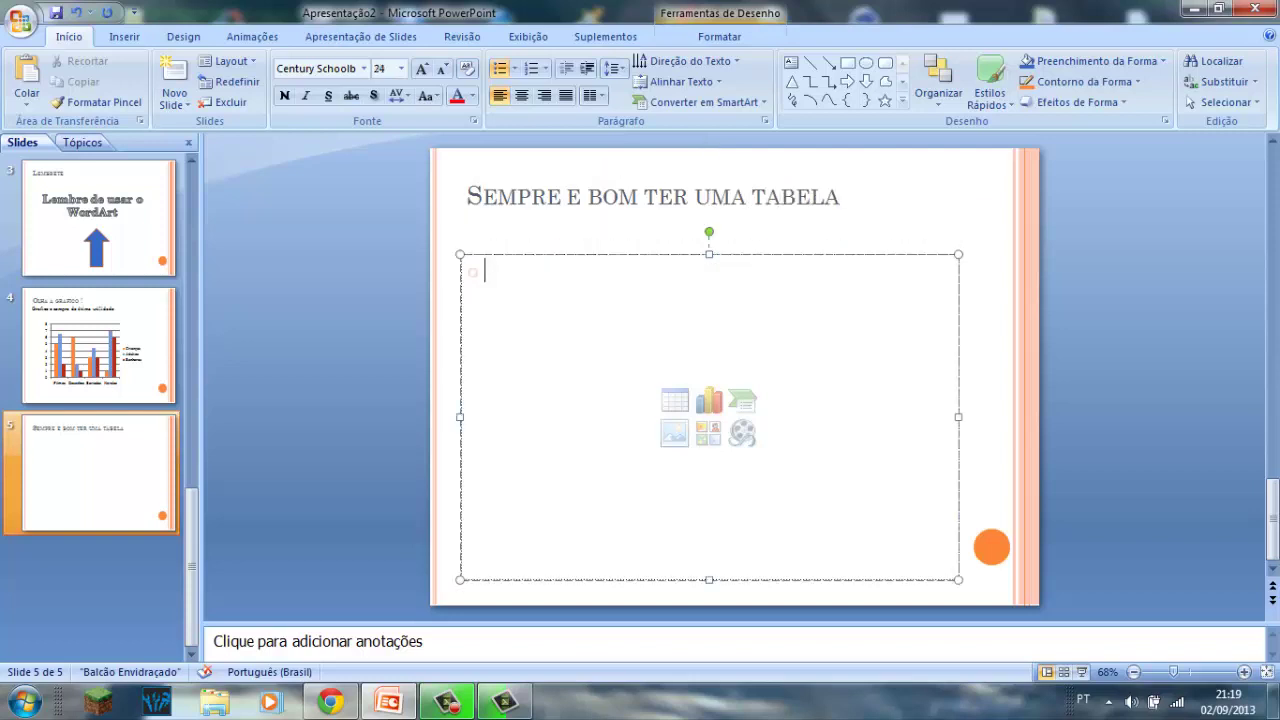
pyautogui.write('Ta')
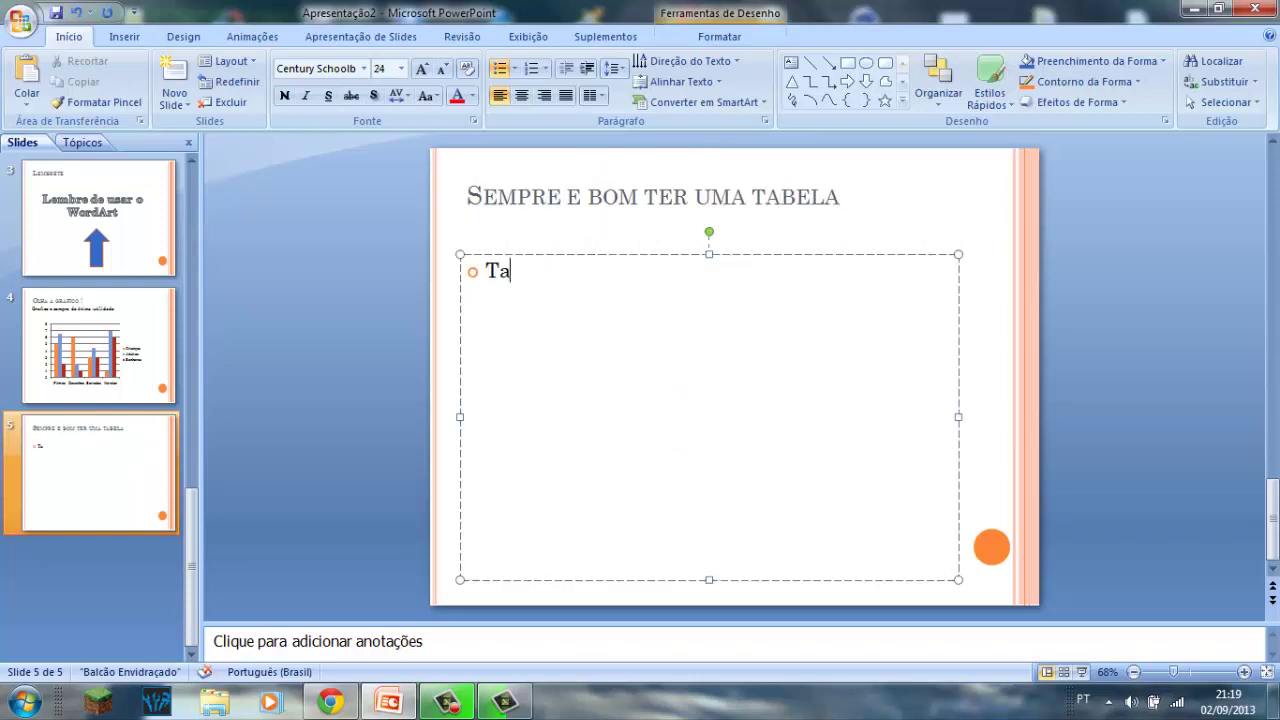
pyautogui.write('bela ajuda m')
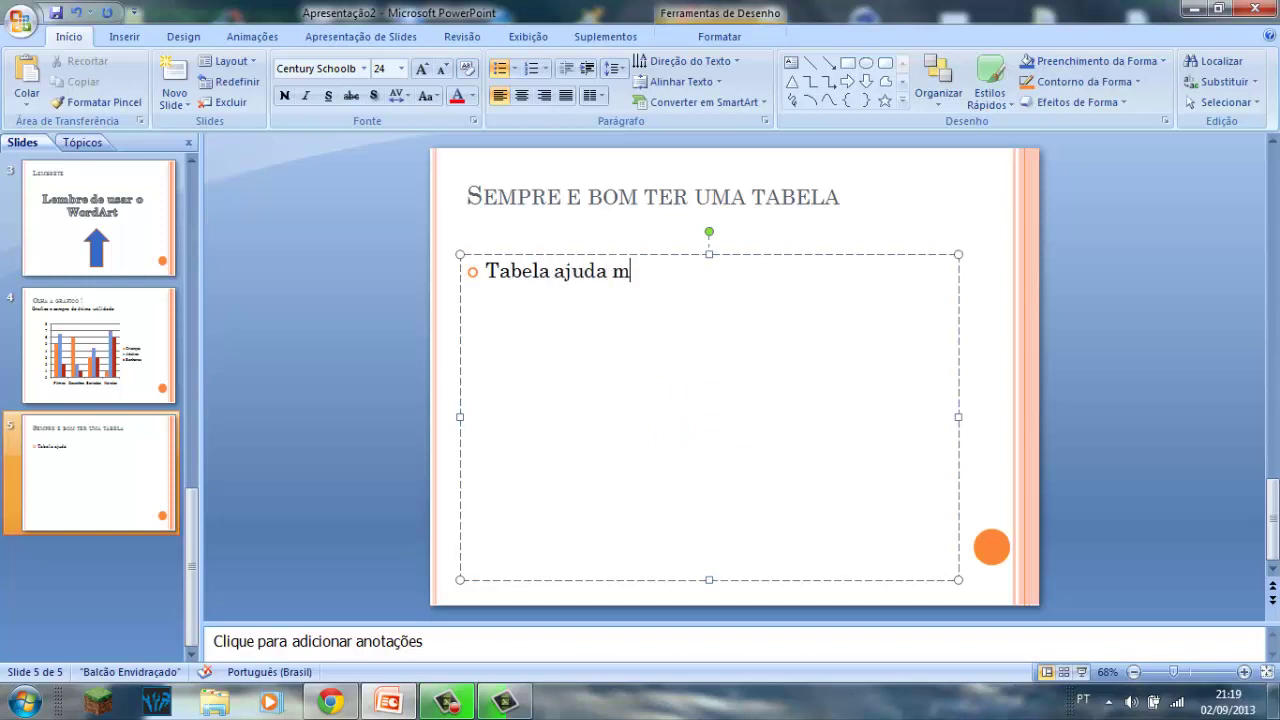
pyautogui.write('uito')
pyautogui.write(' em quase tud')
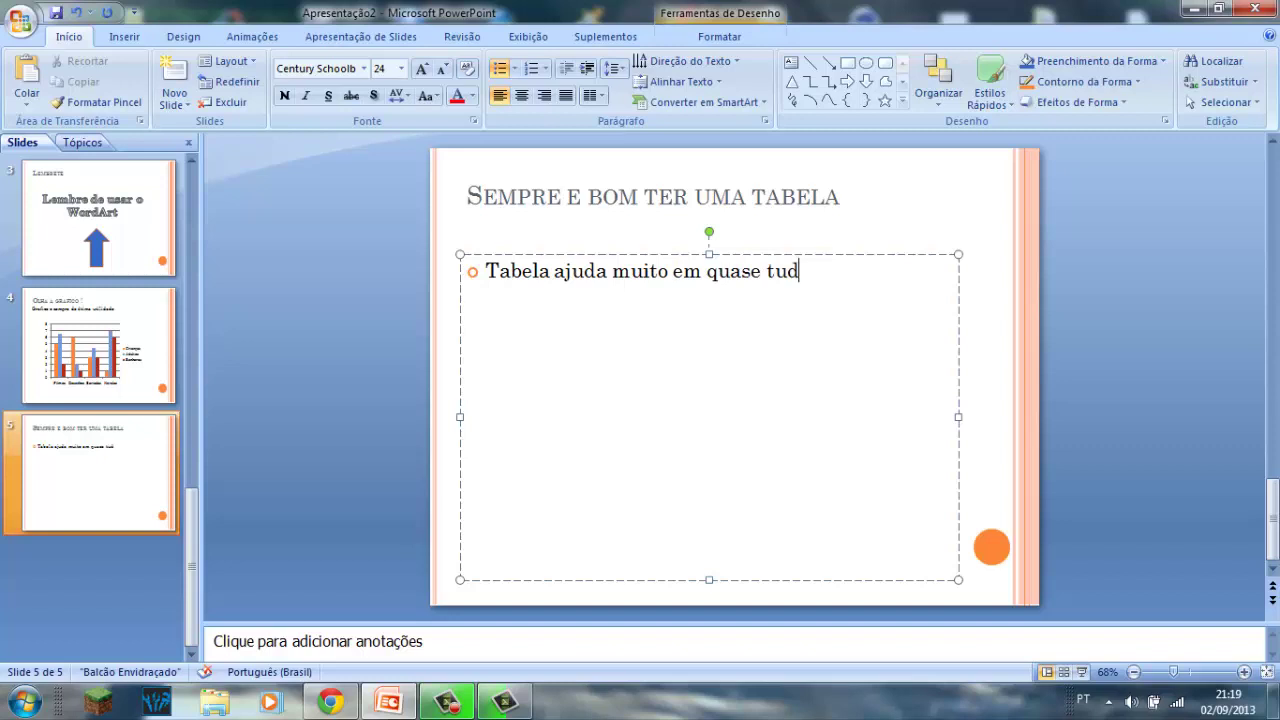
pyautogui.write('o')
pyautogui.press('Escape')
pyautogui.press('Escape')
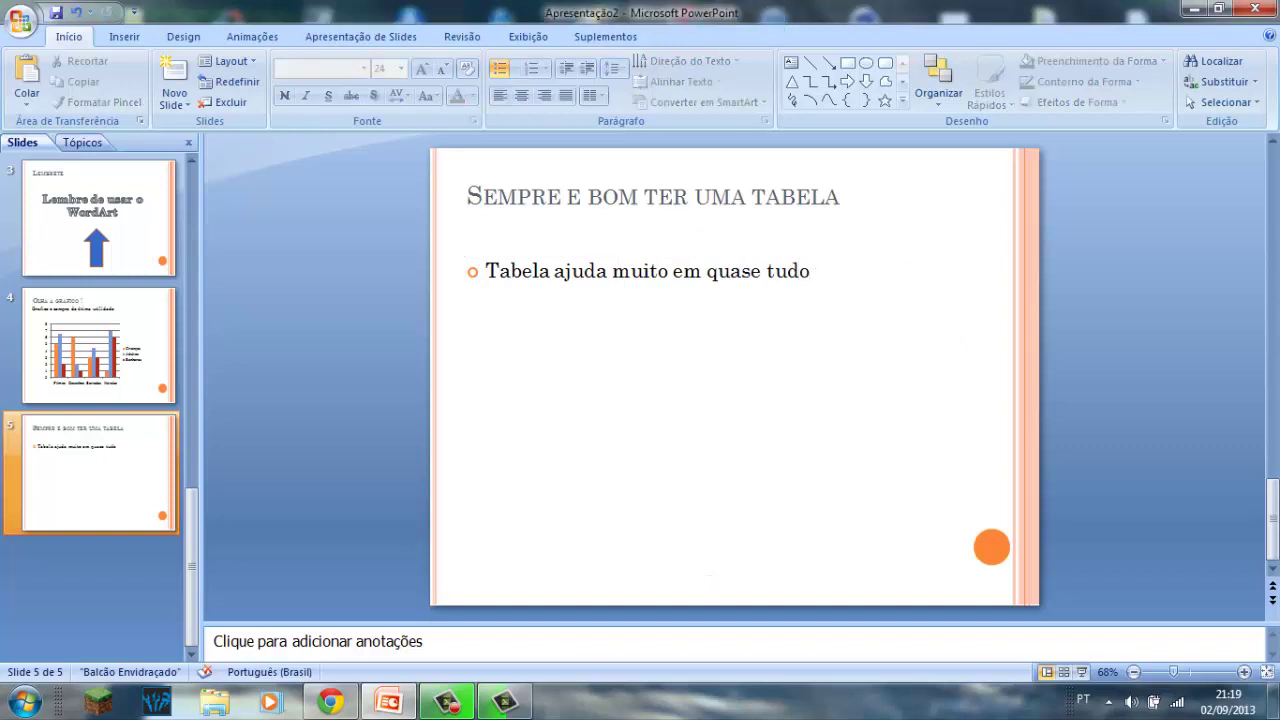
# - Move the body text box up under the title and remove its bullet
pyautogui.click(583, 270)
pyautogui.moveTo(459, 420); pyautogui.dragTo(459, 381)
pyautogui.press('Escape')
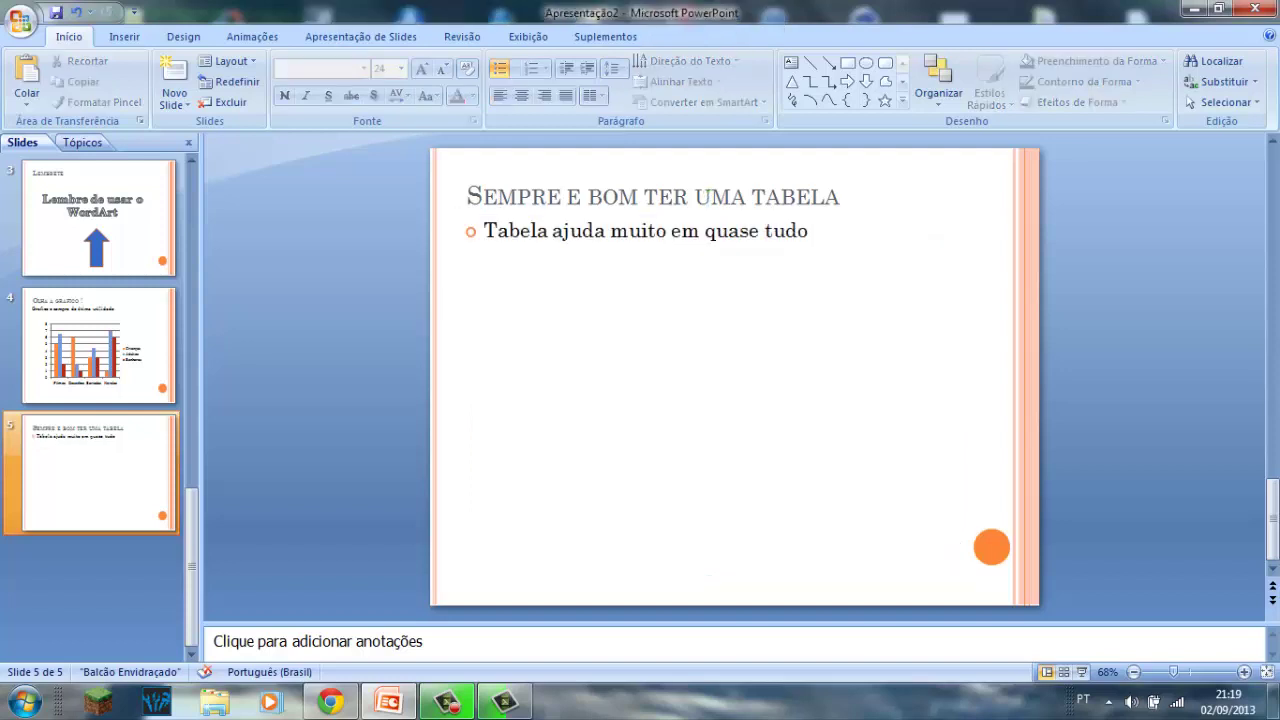
pyautogui.click(483, 230)
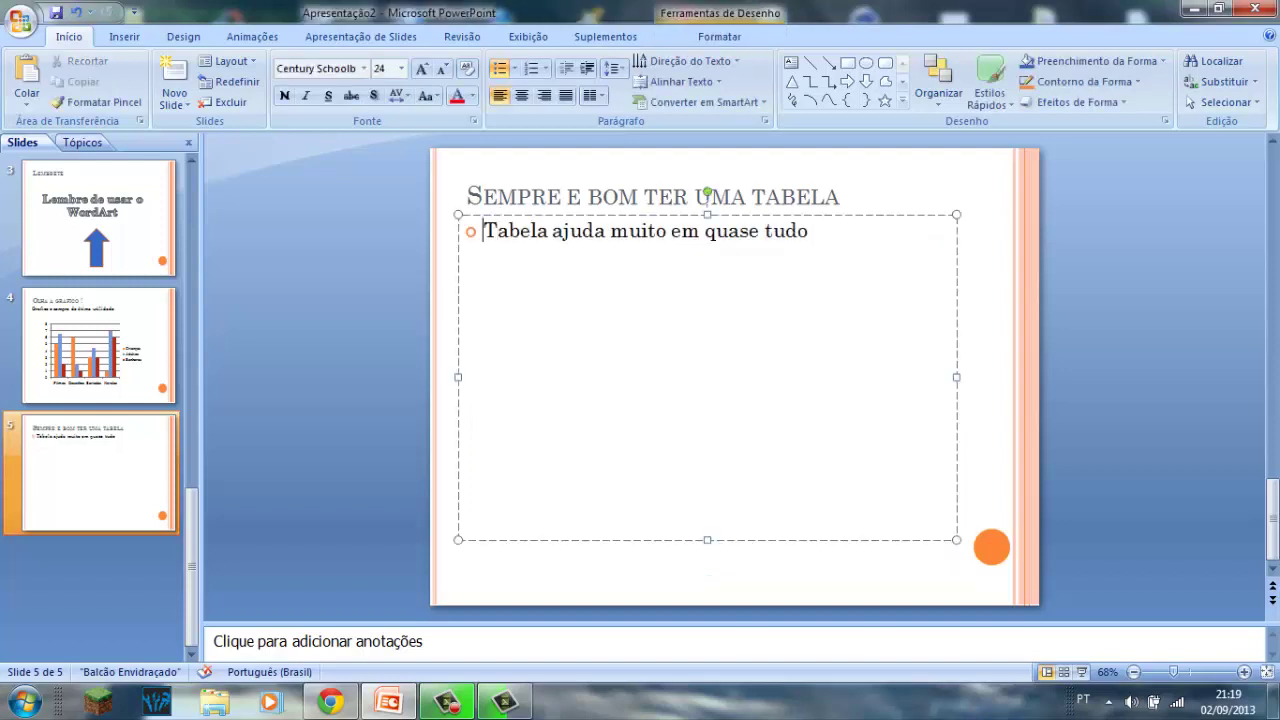
pyautogui.press('BackSpace')
pyautogui.press('Escape')
pyautogui.press('Escape')
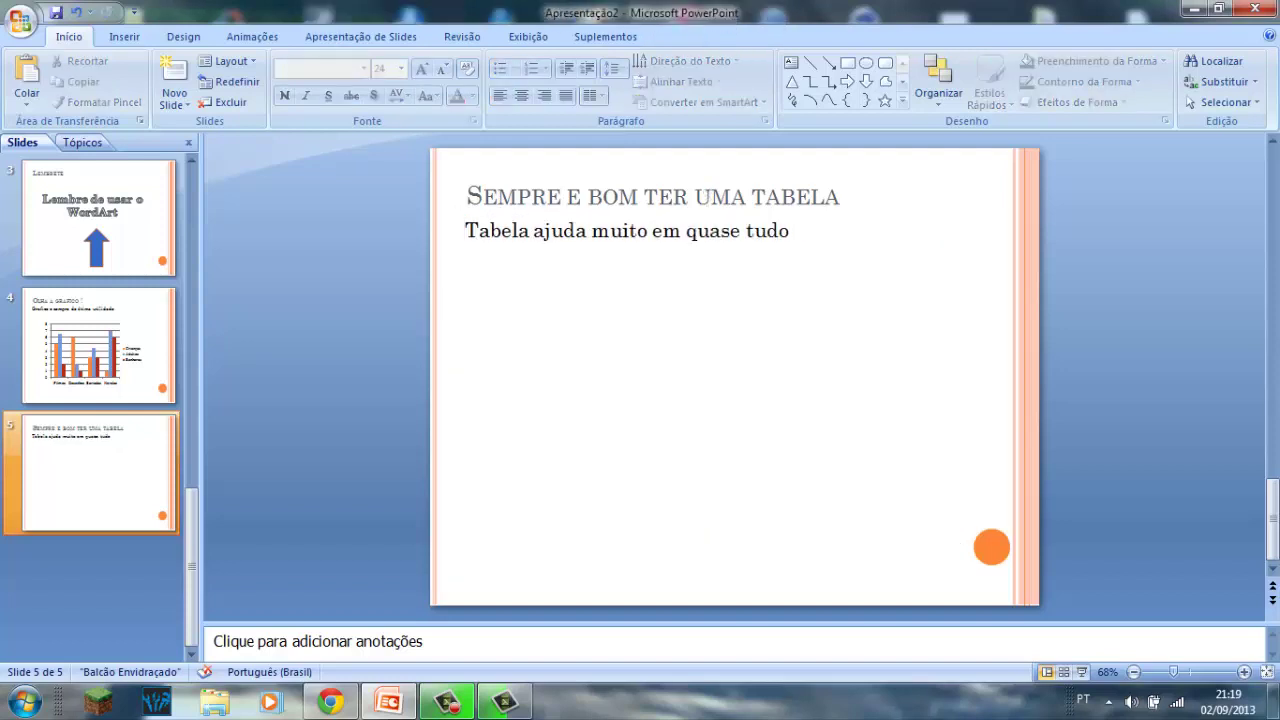
# - Insert a 3-column, 8-row table on slide 5, move it lower and stretch it taller
pyautogui.click(124, 36)
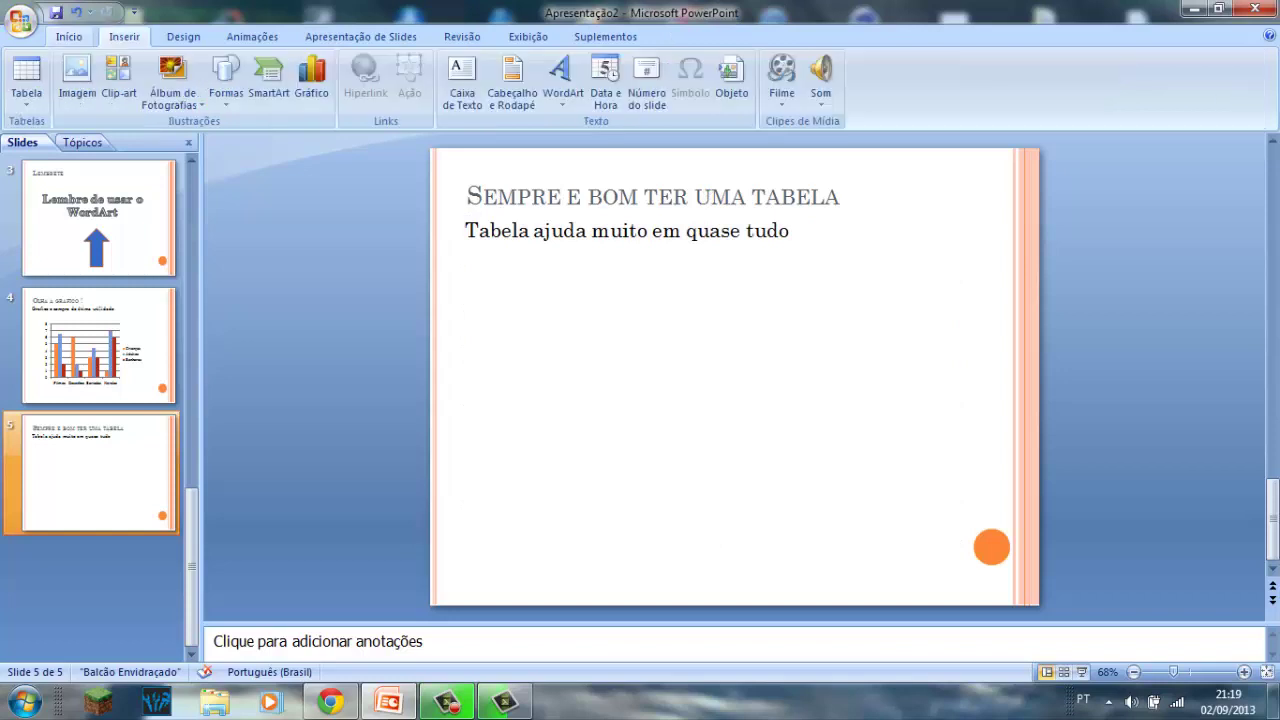
pyautogui.click(26, 80)
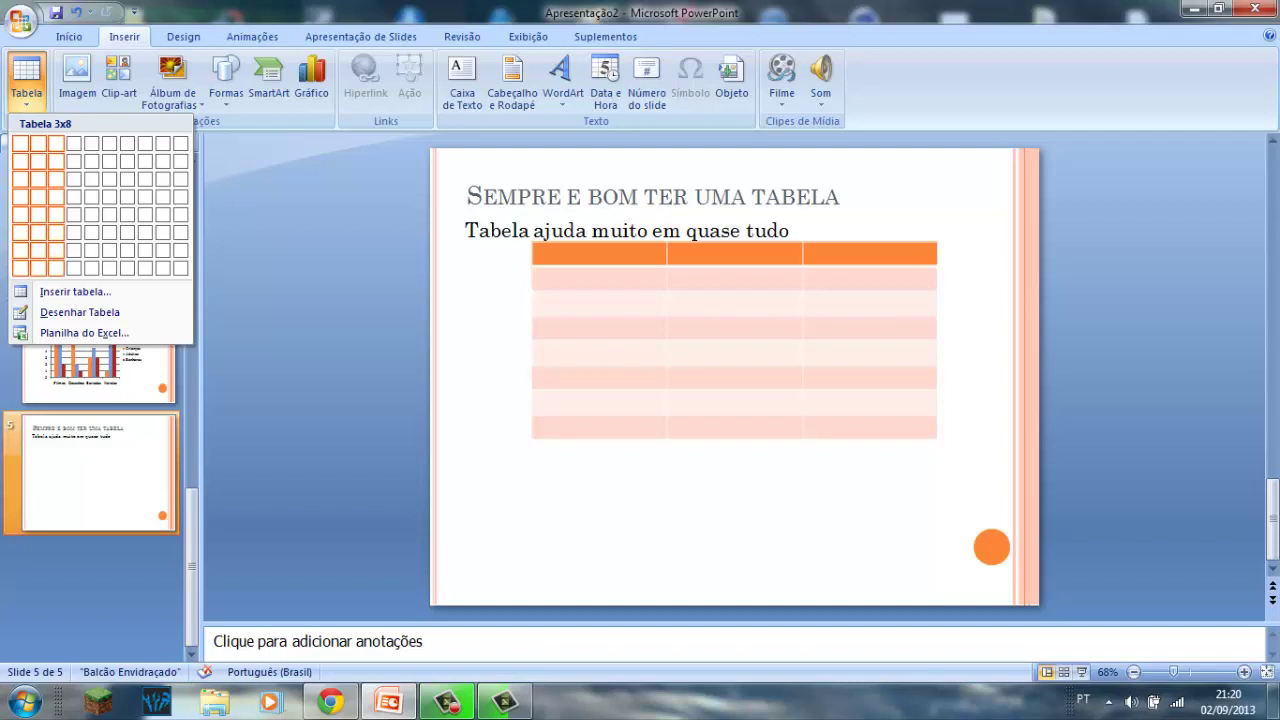
pyautogui.click(55, 268)
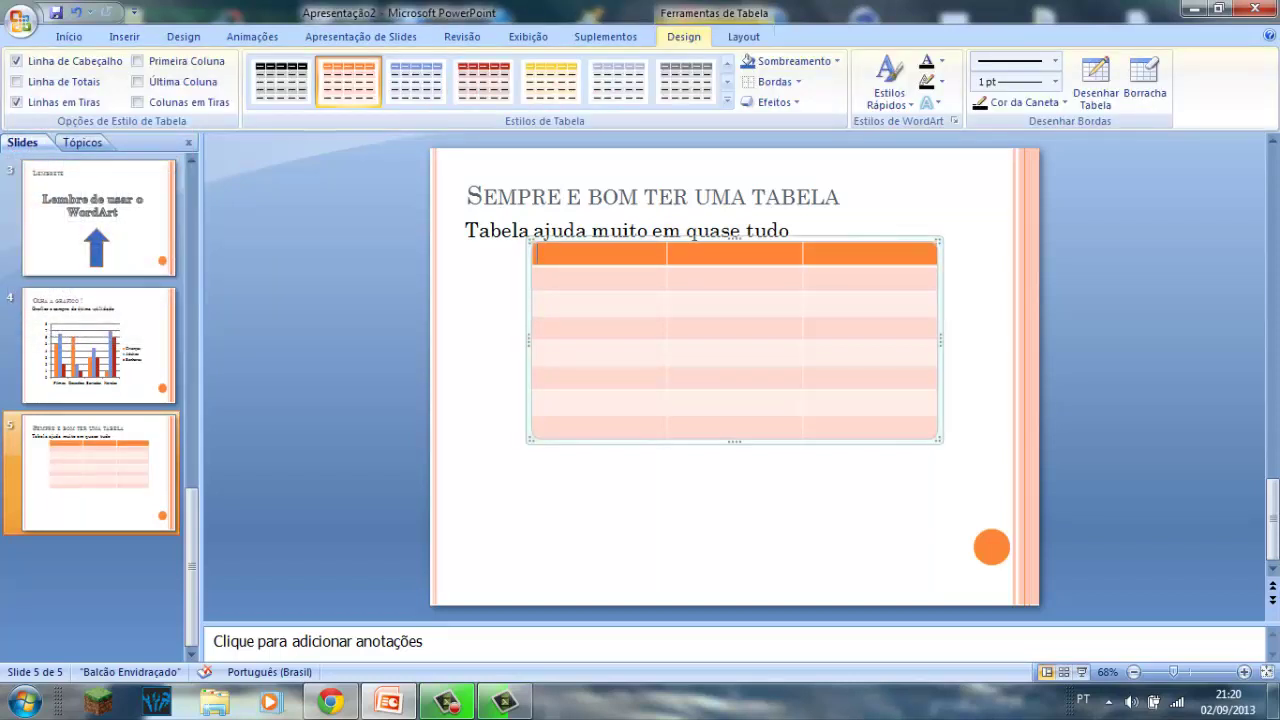
pyautogui.moveTo(529, 340); pyautogui.dragTo(522, 390)
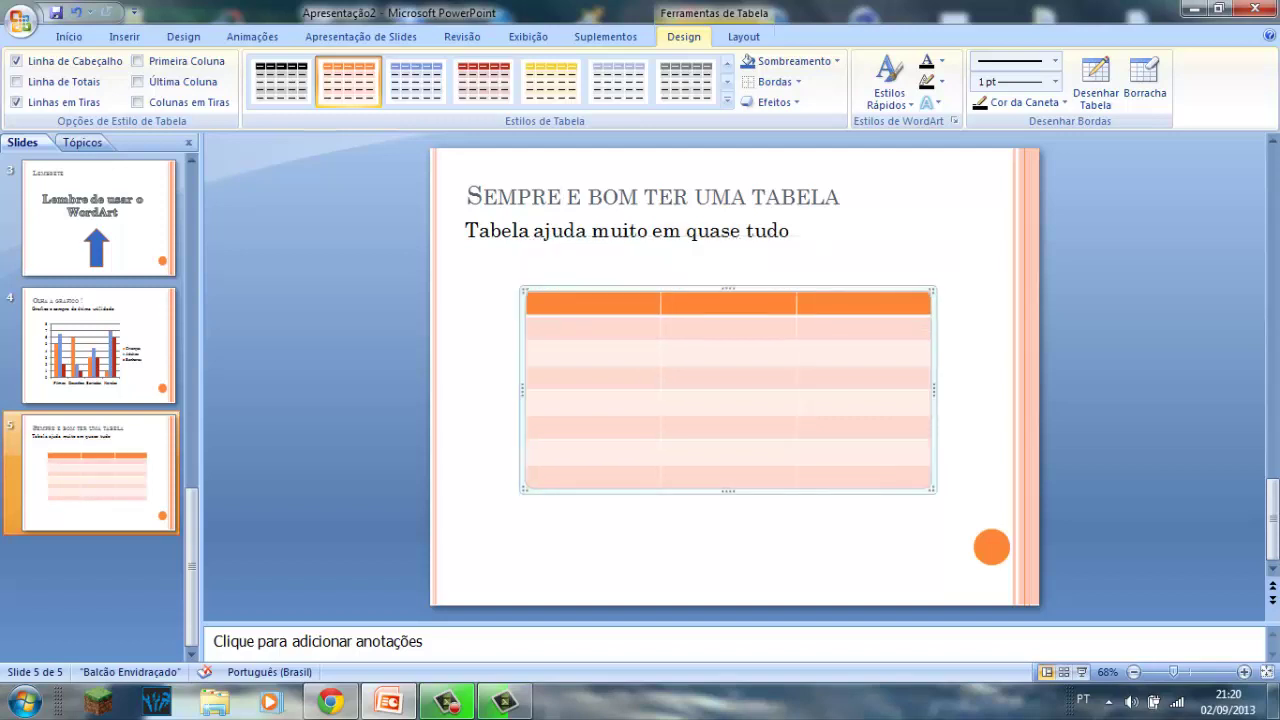
pyautogui.moveTo(728, 491); pyautogui.dragTo(728, 569)
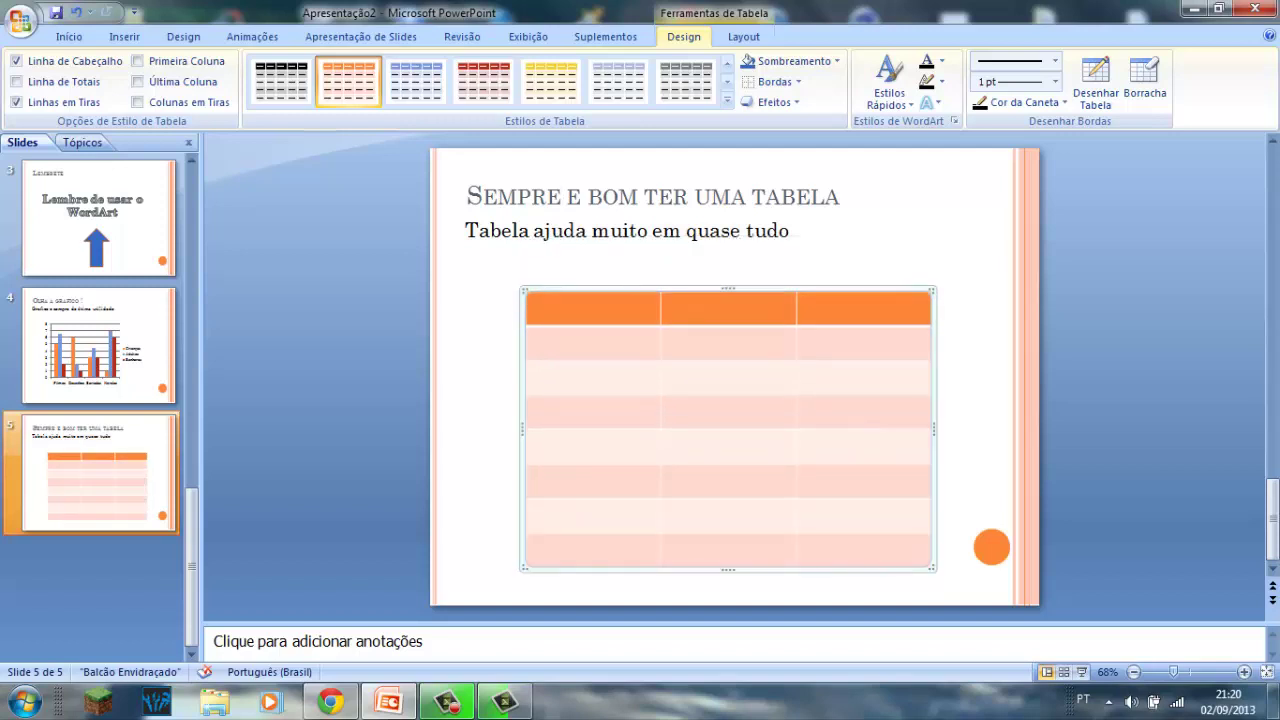
# - Fill the table header cells with Colegio A, Colegio B and Colegio C, nudged toward each cell's centre
pyautogui.click(531, 305)
pyautogui.write('Col')
pyautogui.write('ogeio')
pyautogui.press('BackSpace')
pyautogui.press('BackSpace')
pyautogui.press('BackSpace')
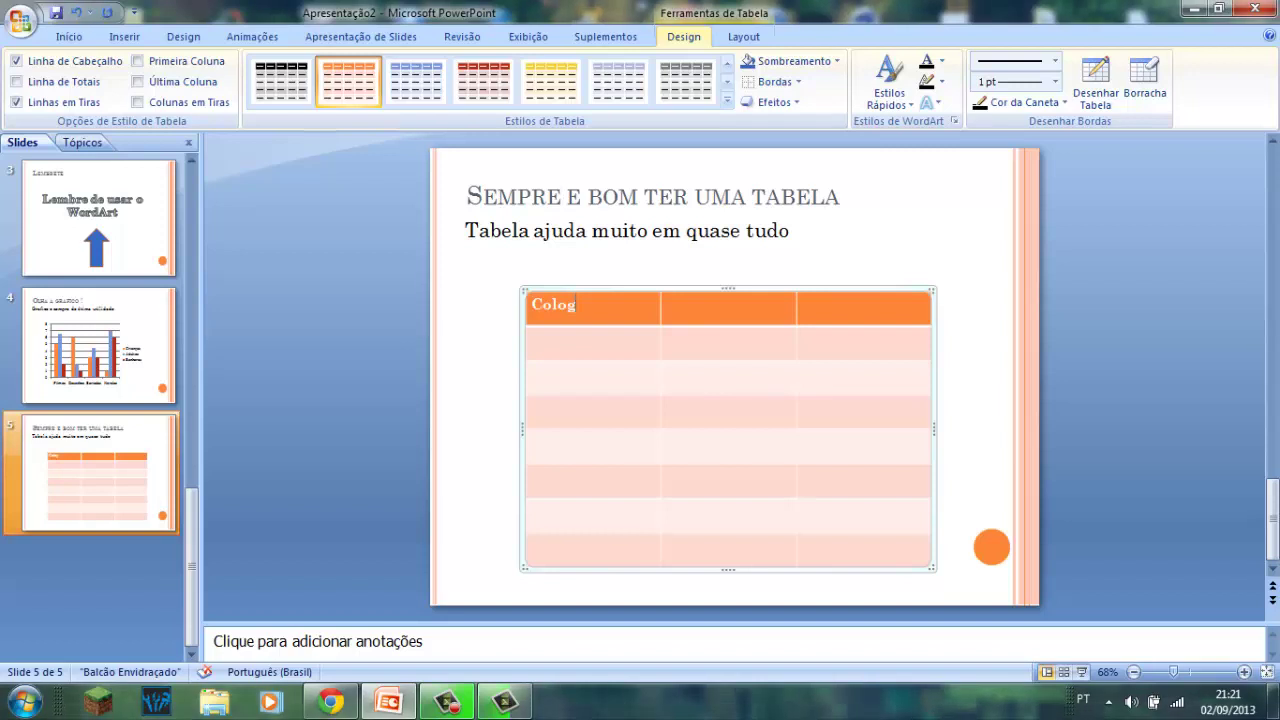
pyautogui.press('BackSpace')
pyautogui.press('BackSpace')
pyautogui.write('egio A')
pyautogui.click(667, 304)
pyautogui.write('Colegio B')
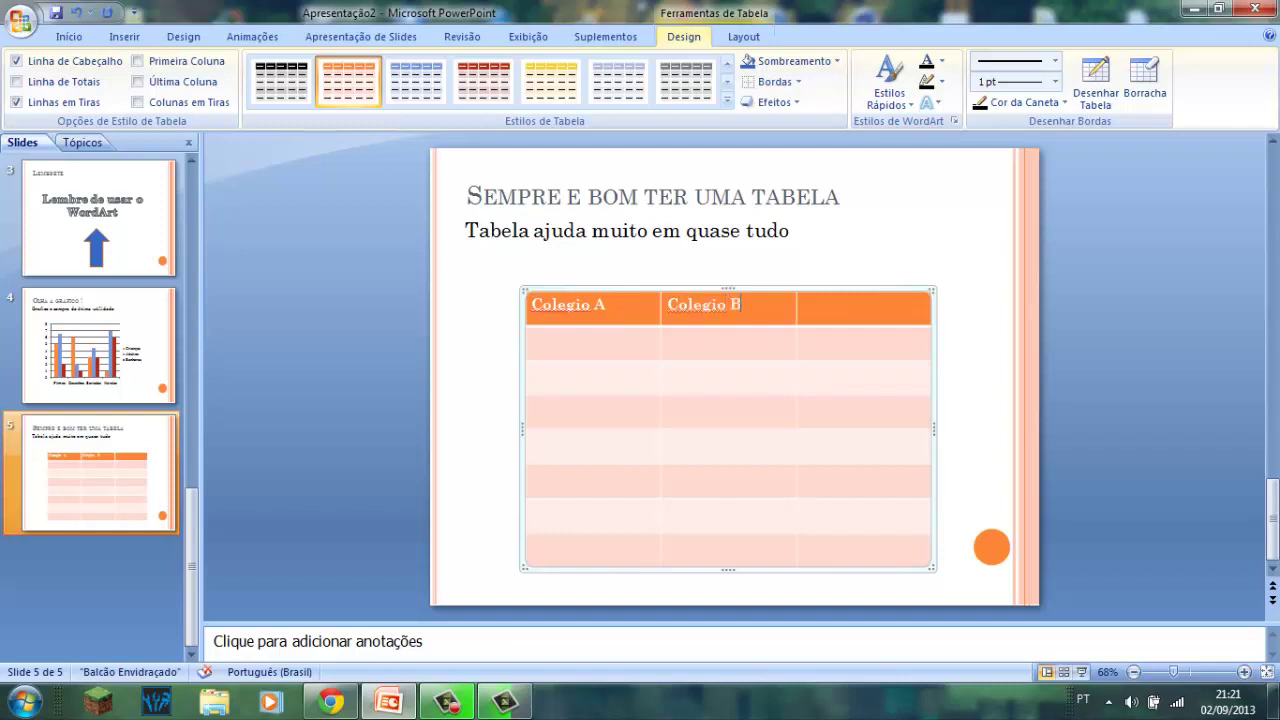
pyautogui.write('C')
pyautogui.write('olegioC')
pyautogui.click(669, 304)
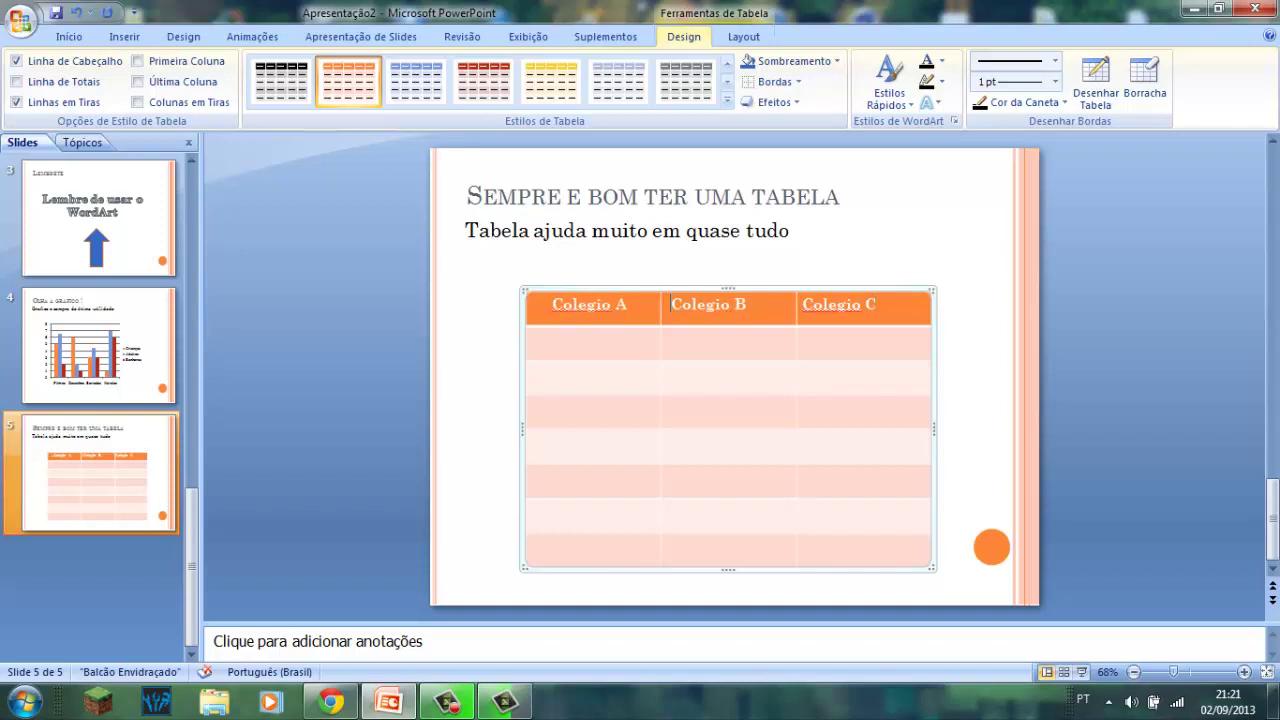
pyautogui.click(801, 304)
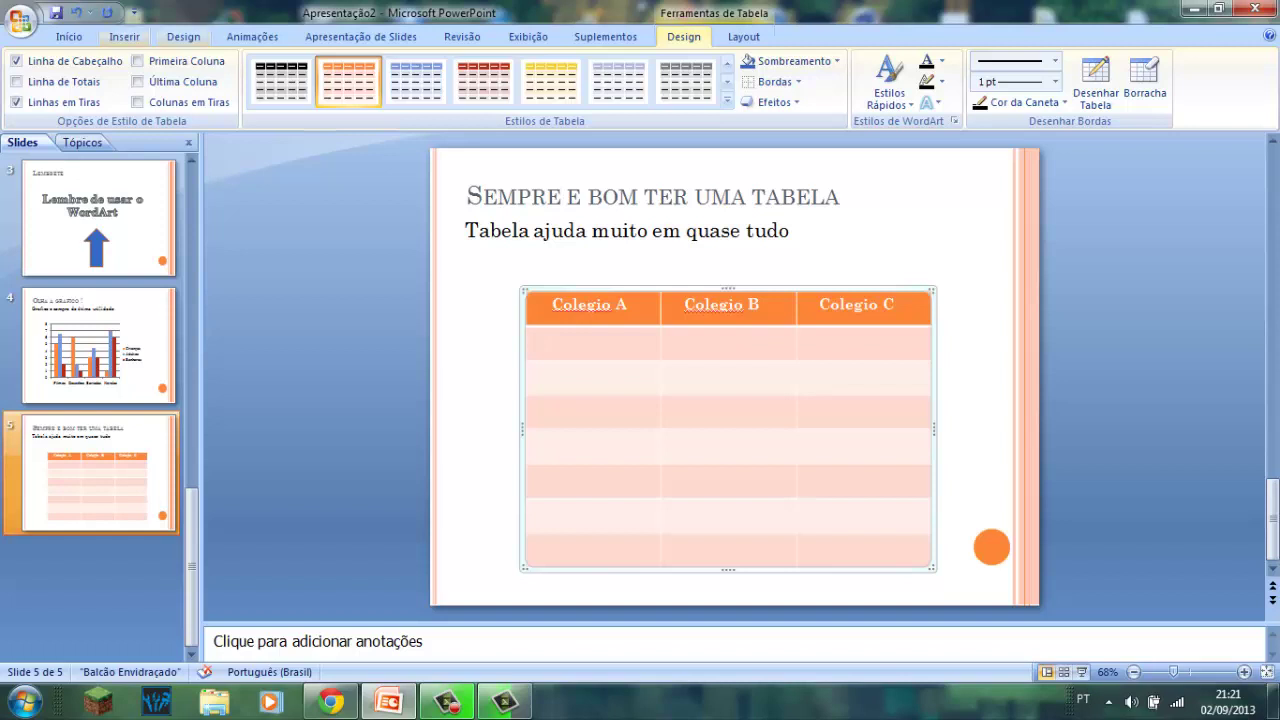
pyautogui.click(124, 36)
pyautogui.click(531, 338)
# - Enter centred counts 100, 250 and 150 Crianças in the first row under Colegio A, B and C
pyautogui.click(745, 36)
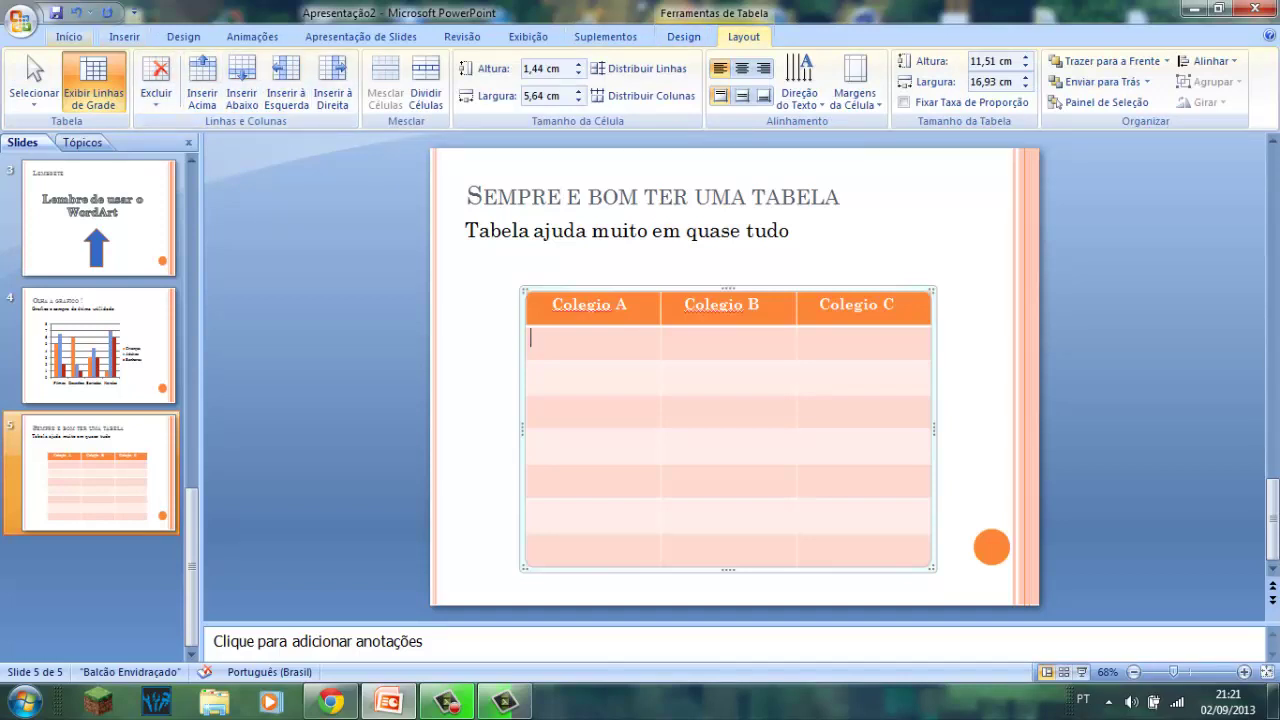
pyautogui.click(69, 36)
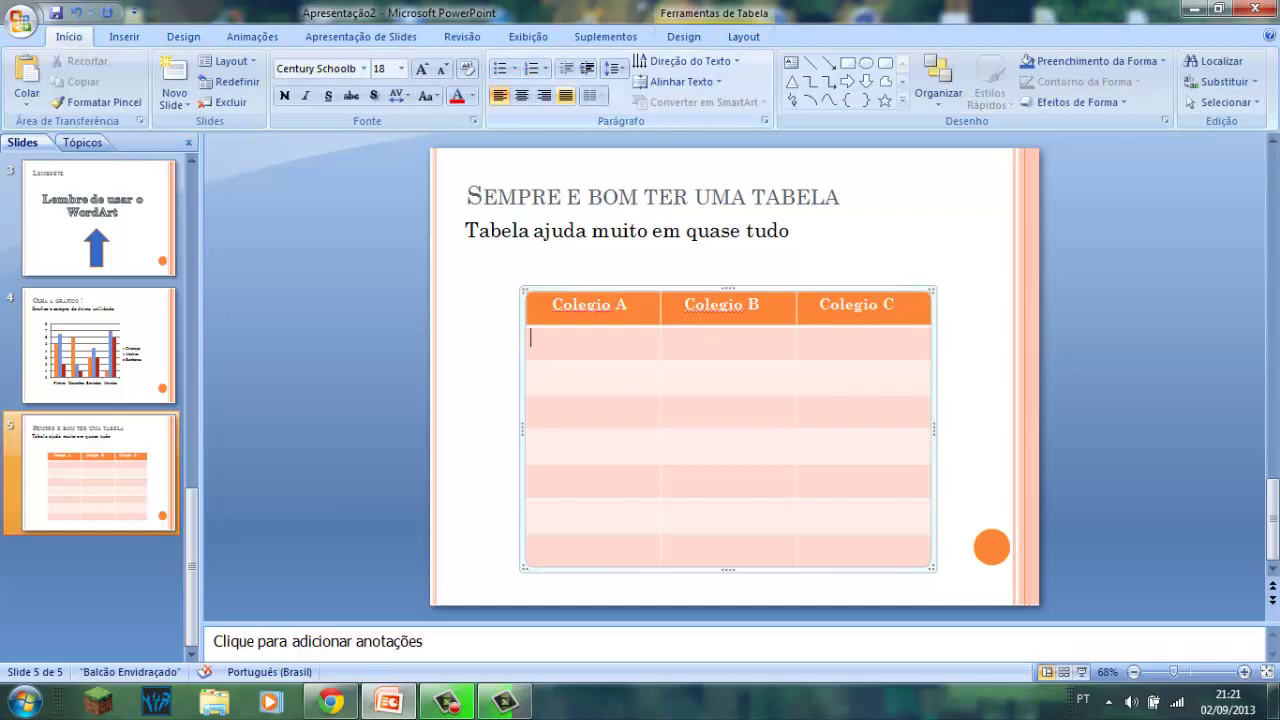
pyautogui.click(521, 95)
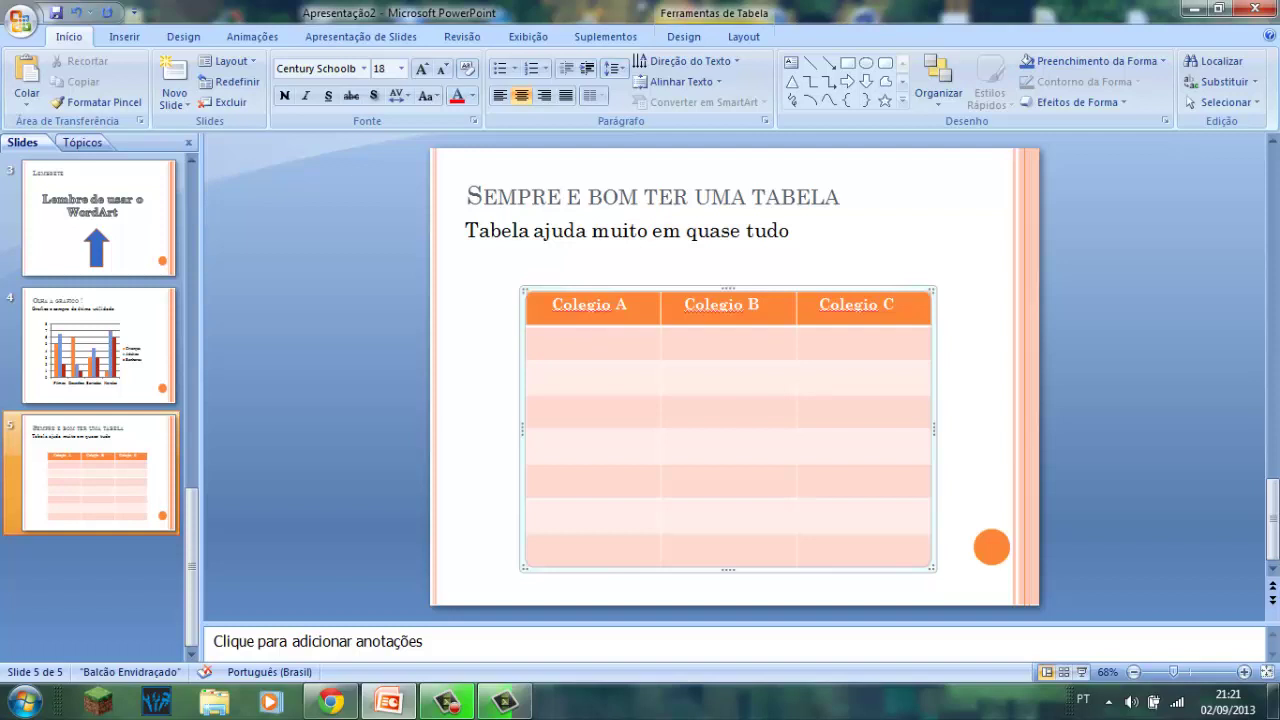
pyautogui.write('10')
pyautogui.press('BackSpace')
pyautogui.write('00 Crian')
pyautogui.write('ças')
pyautogui.press('Tab')
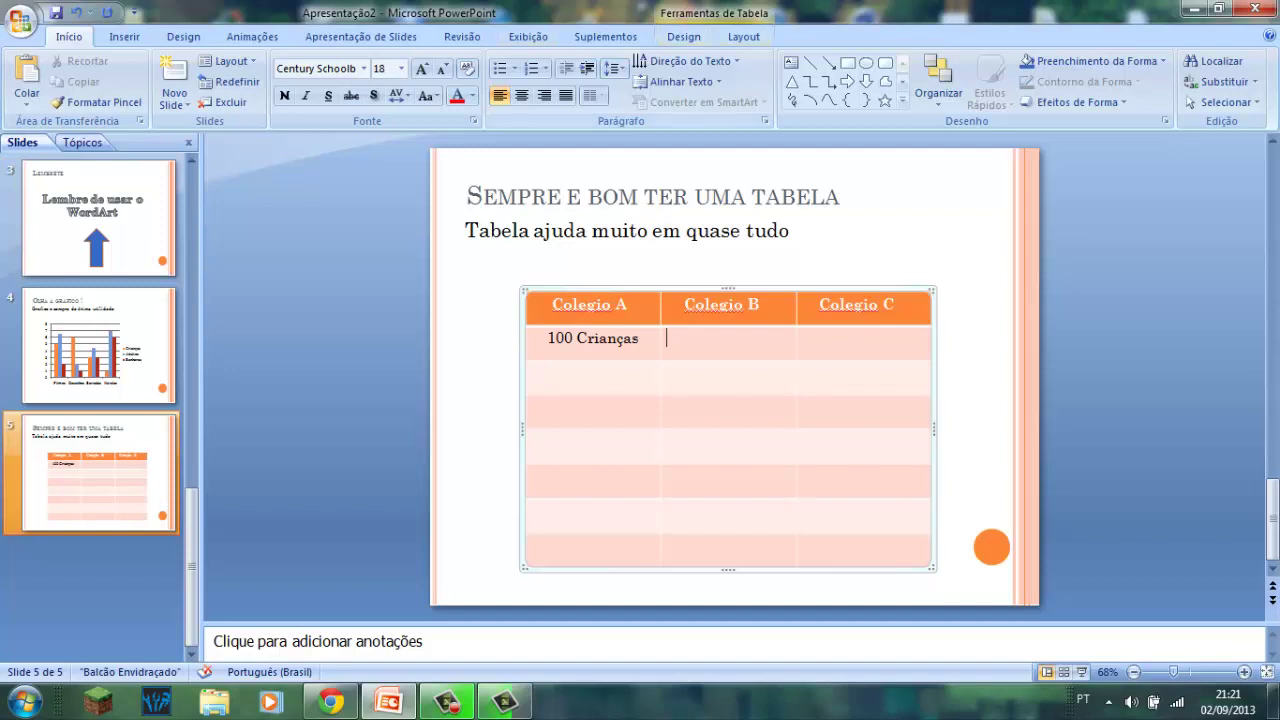
pyautogui.click(521, 95)
pyautogui.write('2')
pyautogui.write('50 Cr')
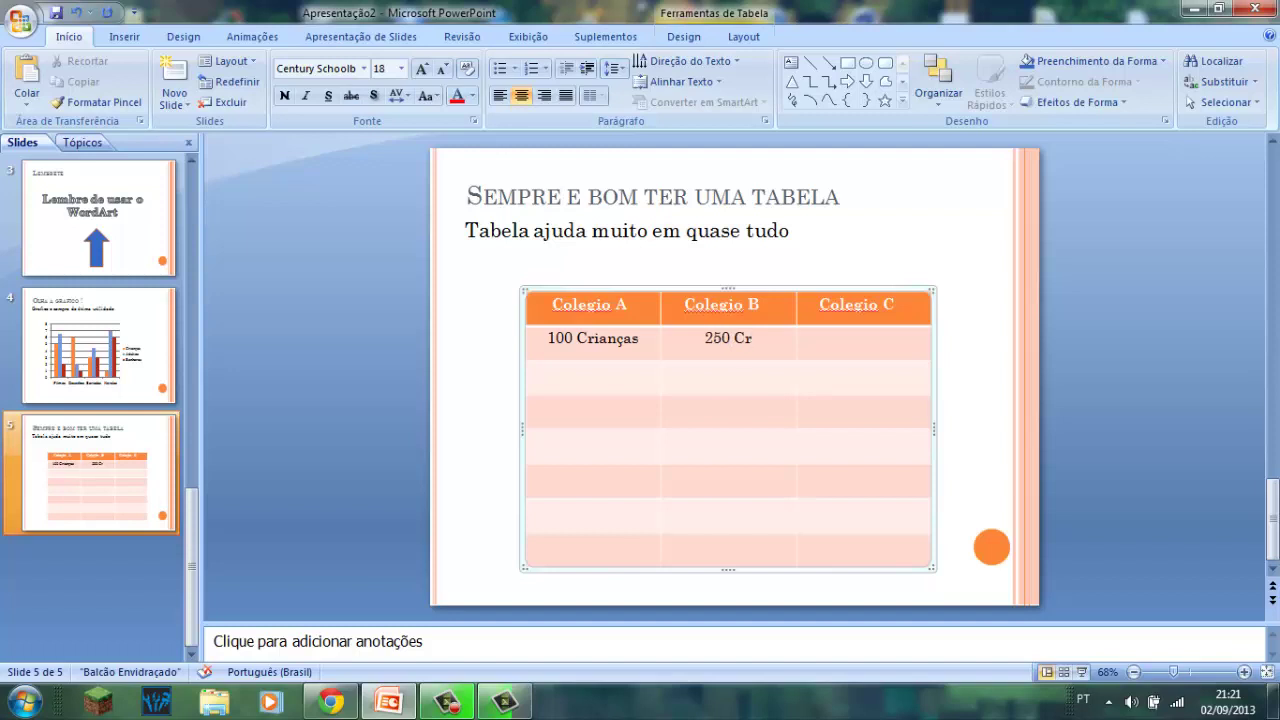
pyautogui.write('ianças')
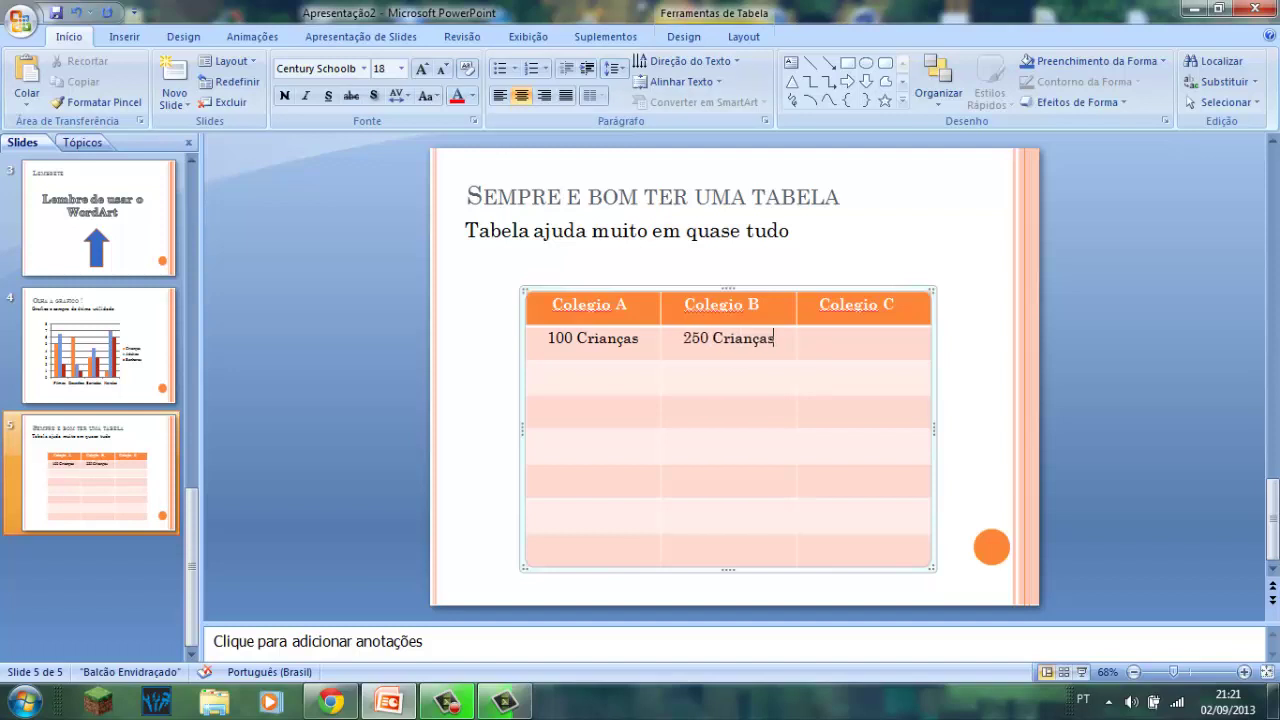
pyautogui.press('Tab')
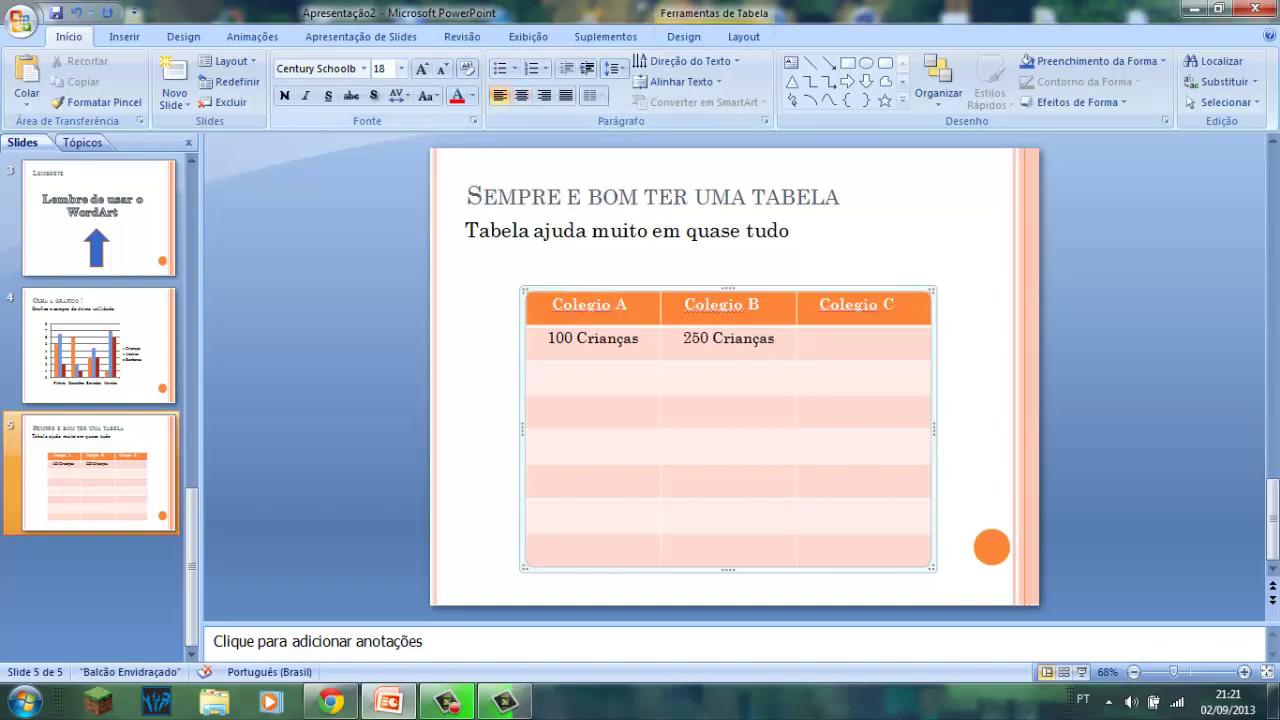
pyautogui.click(521, 95)
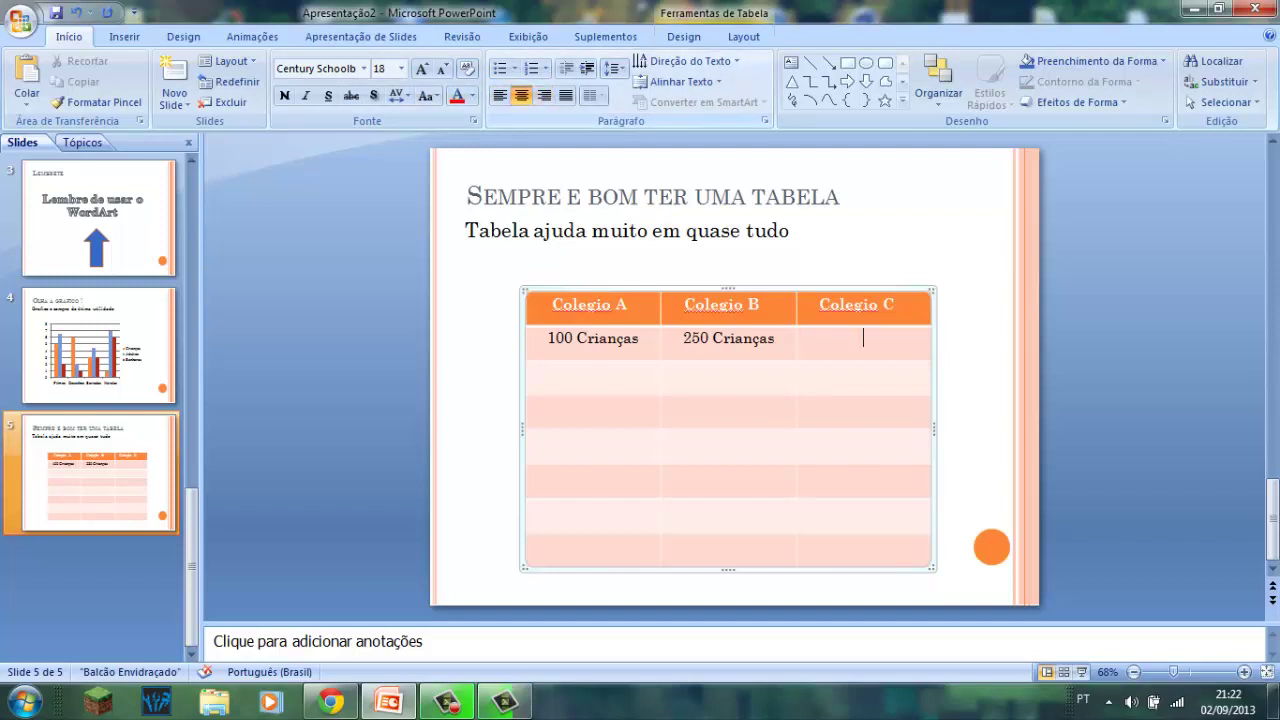
pyautogui.write('150 Crian')
pyautogui.write('ças')
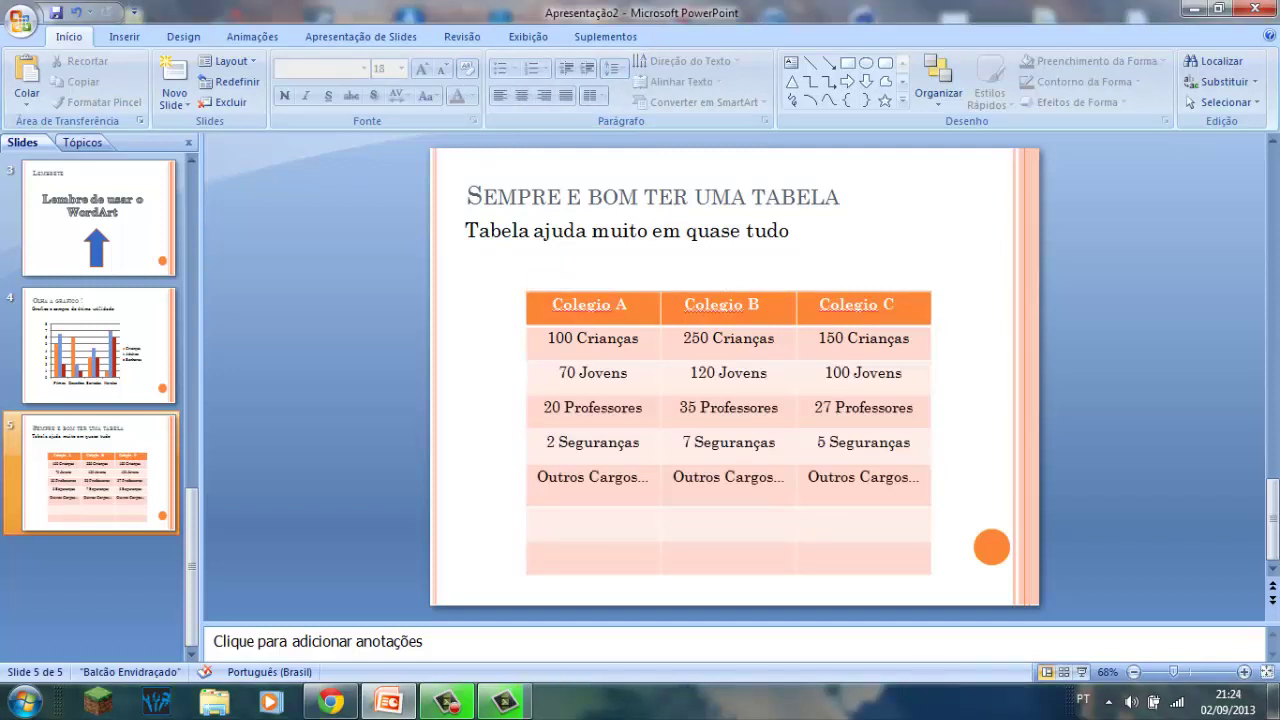
# - Move the table up, closer to the slide's body text
pyautogui.click(728, 290)
pyautogui.moveTo(728, 287); pyautogui.dragTo(728, 259)
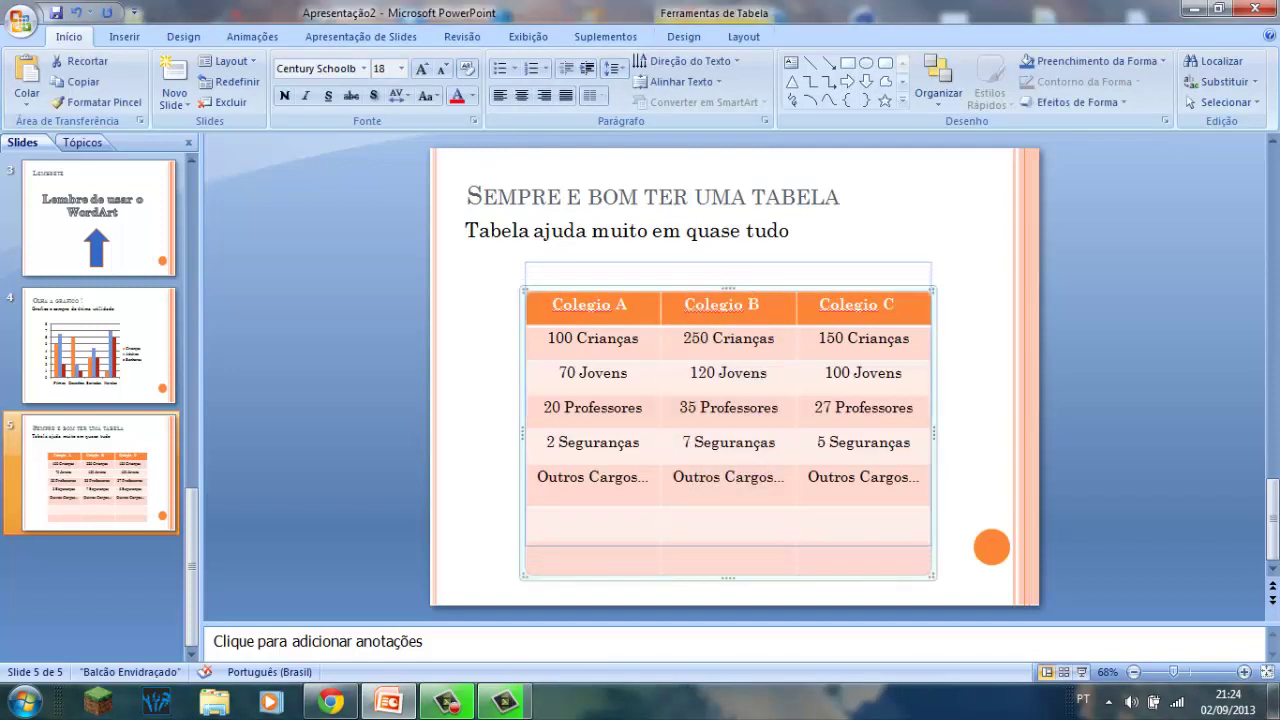
pyautogui.press('Escape')
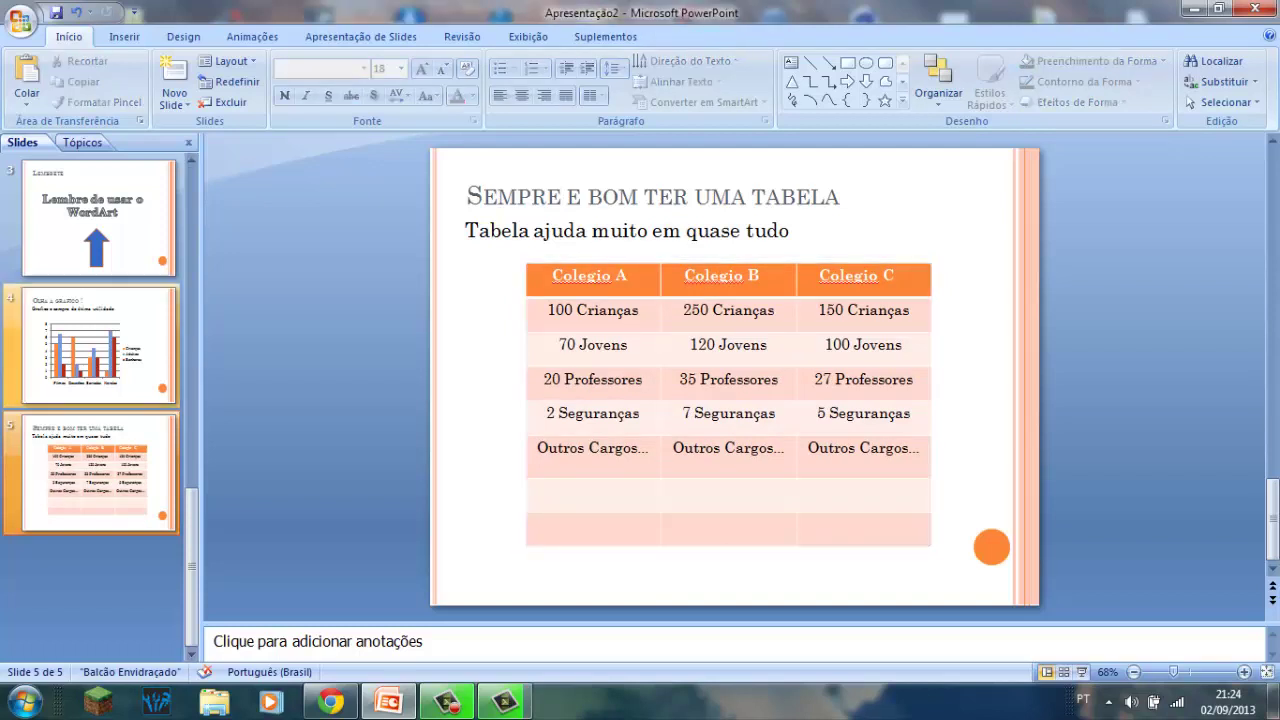
pyautogui.click(689, 344)
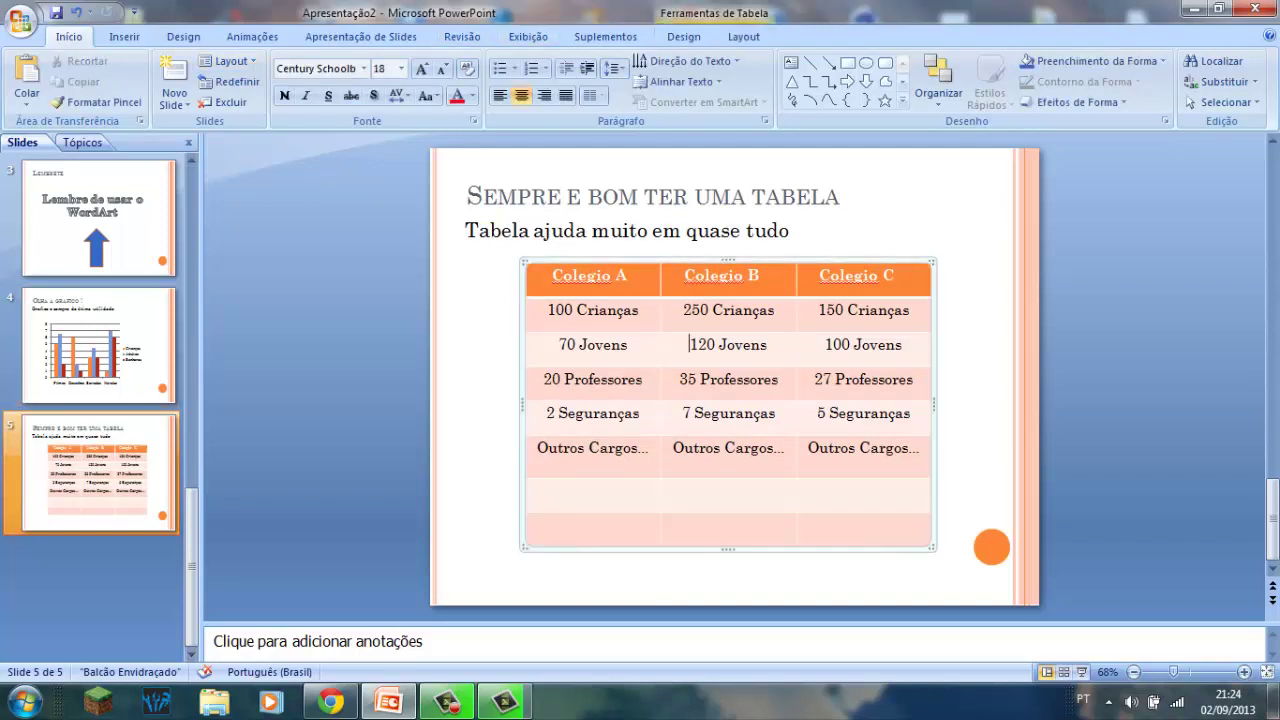
# - After trying grey, yellow and red styles, give the table the dark orange style
pyautogui.click(689, 344)
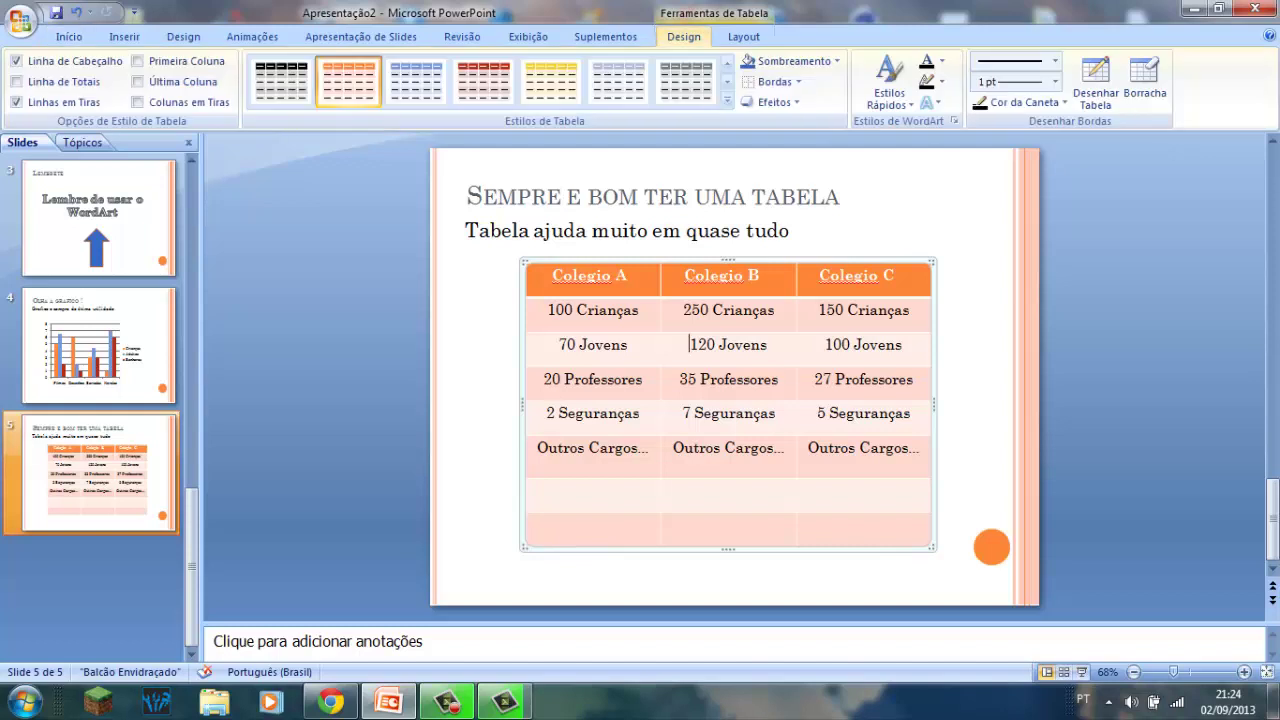
pyautogui.click(618, 80)
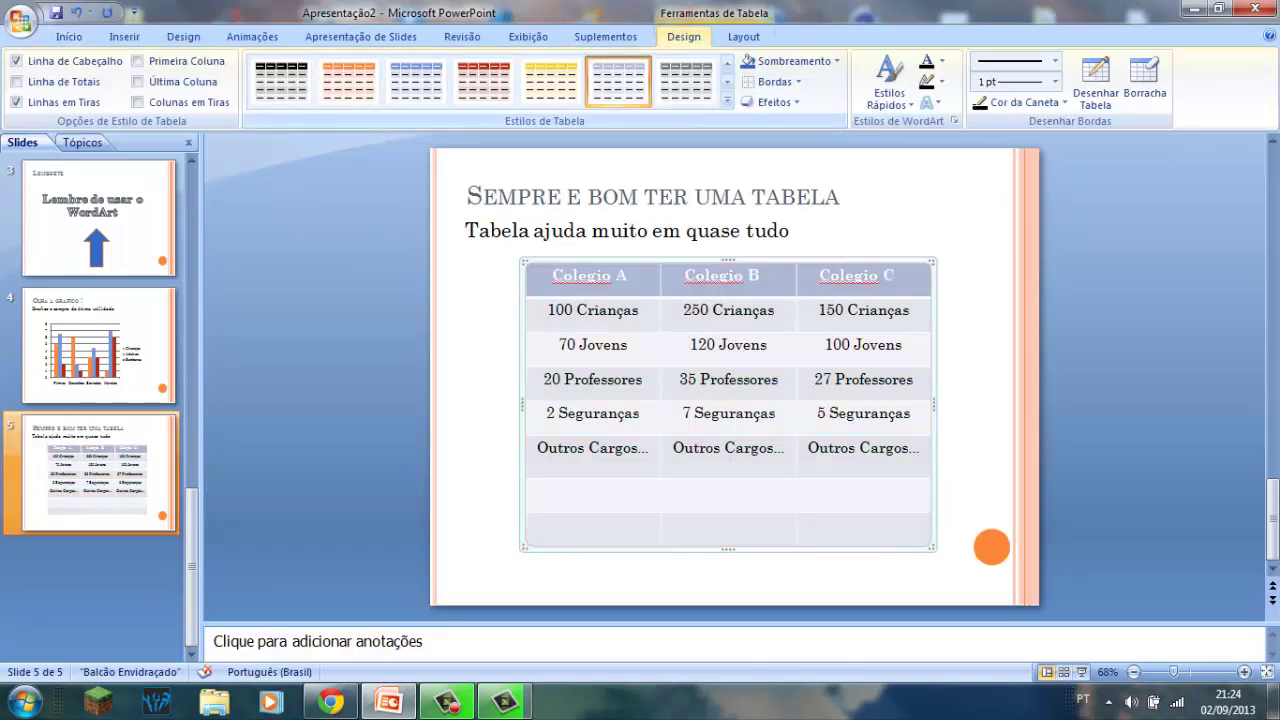
pyautogui.click(550, 80)
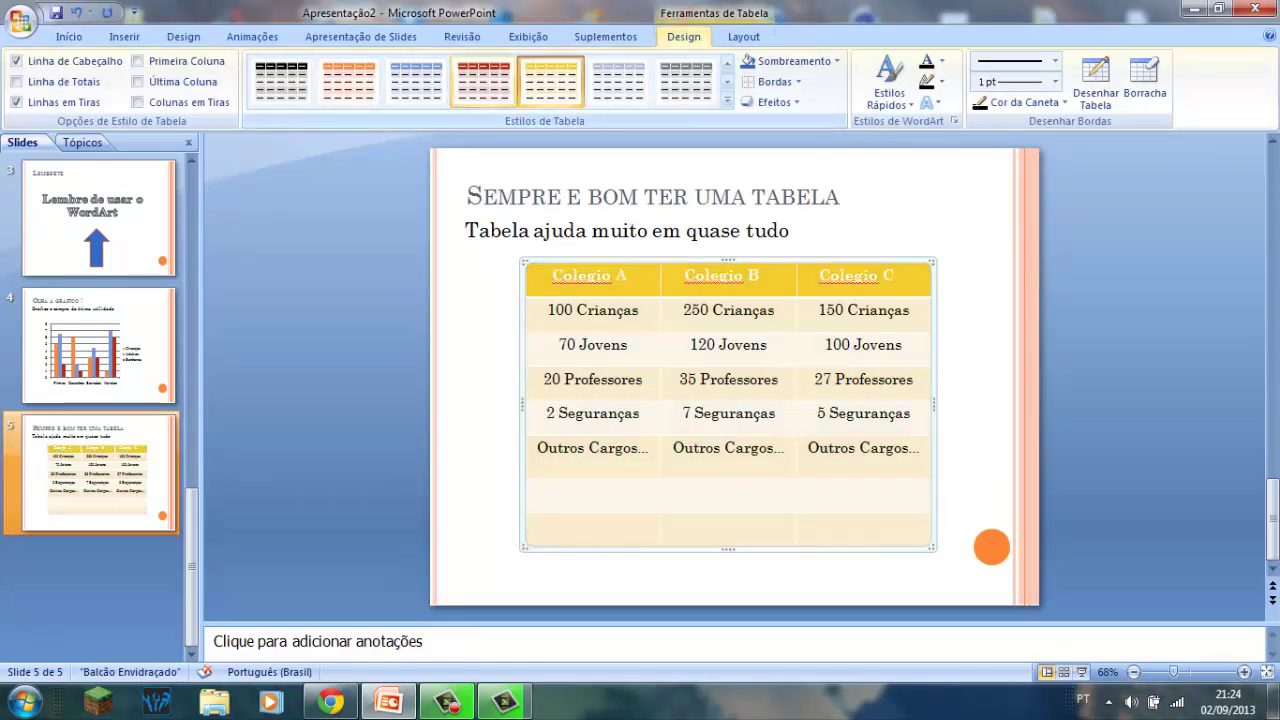
pyautogui.click(483, 80)
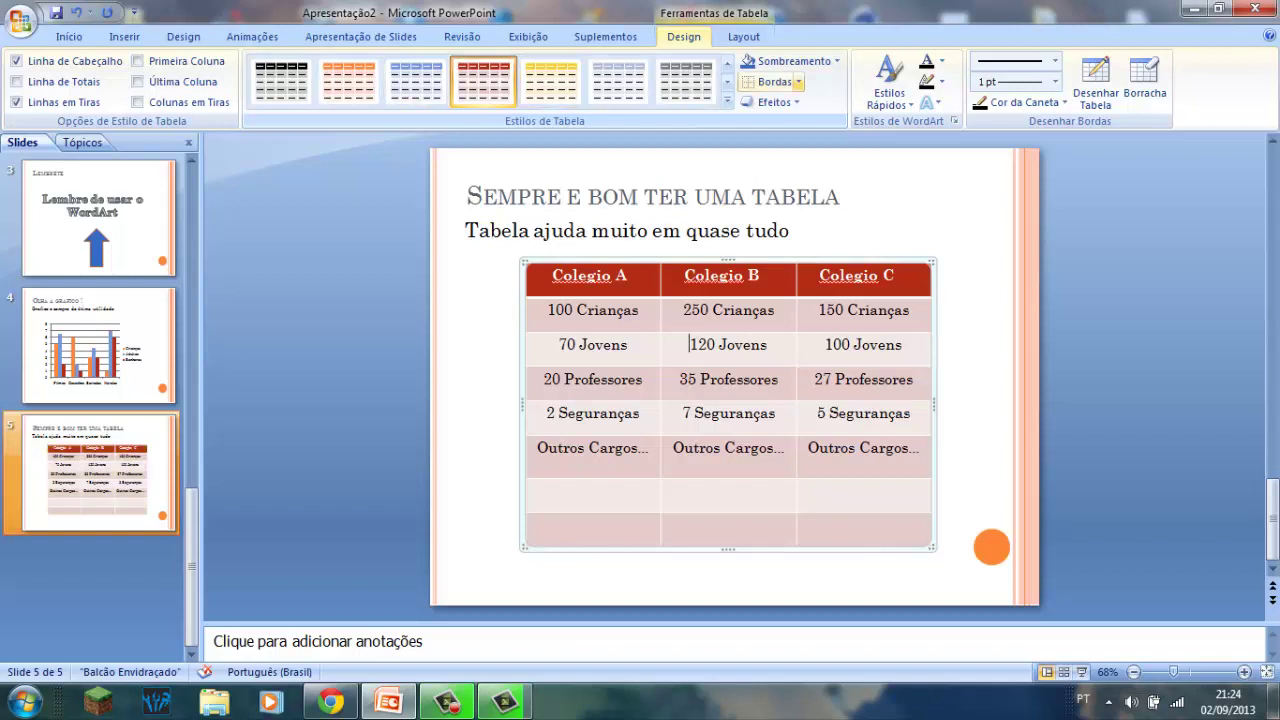
pyautogui.click(727, 81)
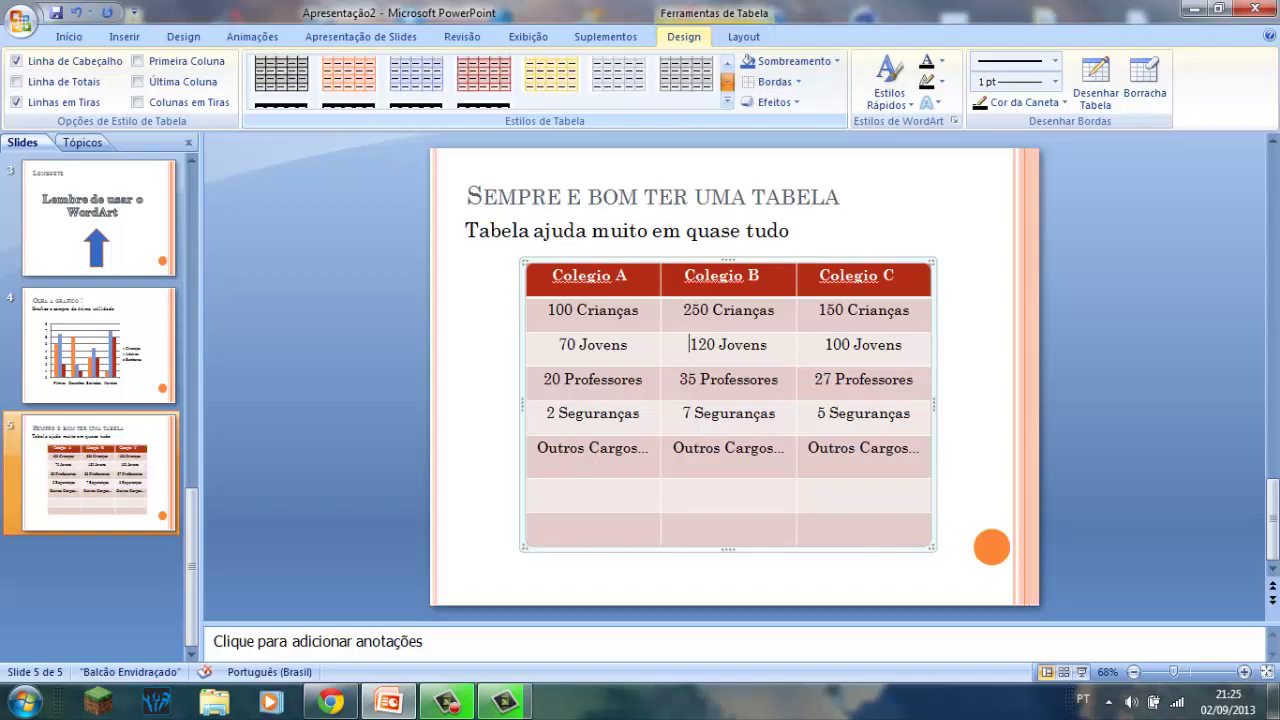
pyautogui.click(727, 62)
pyautogui.click(618, 80)
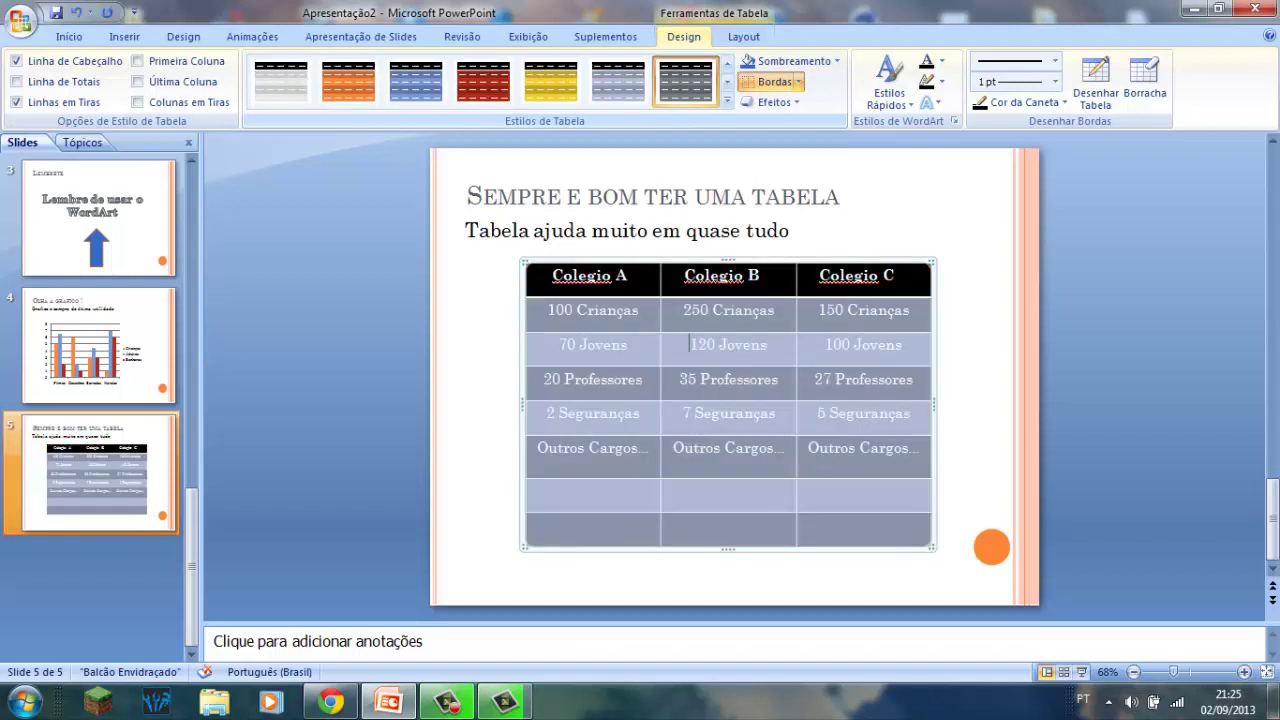
pyautogui.click(483, 80)
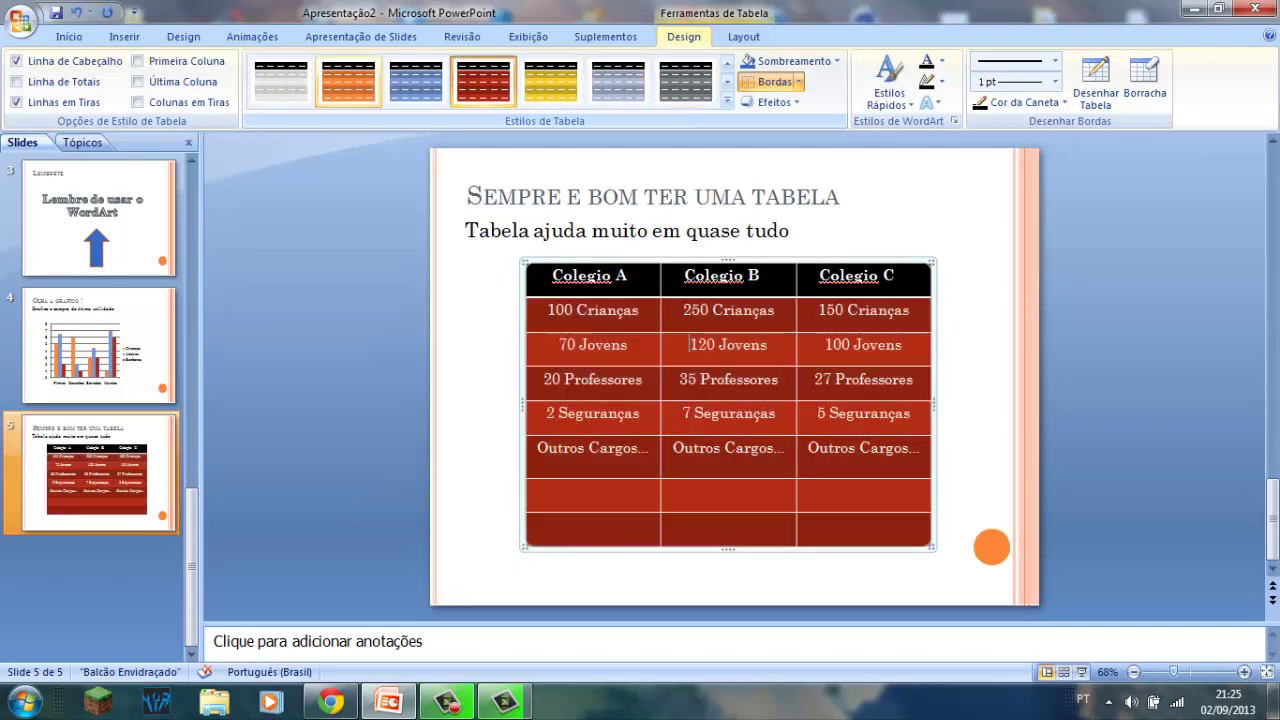
pyautogui.click(348, 80)
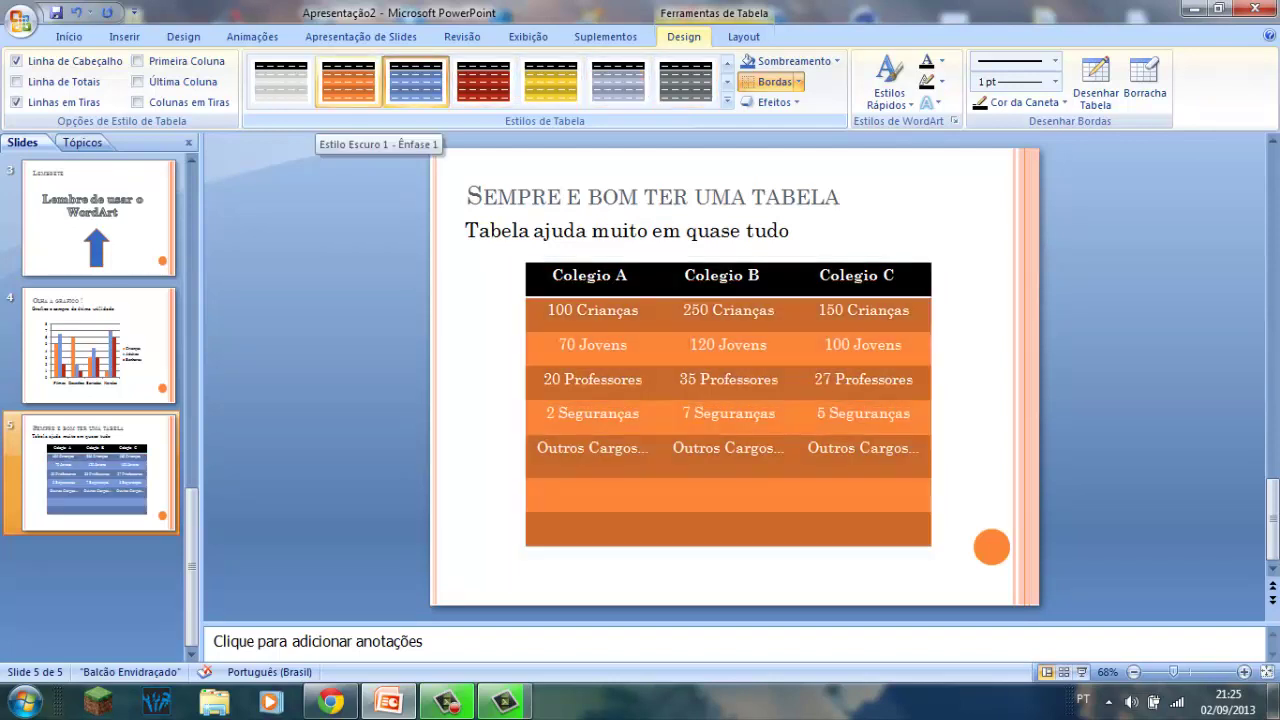
pyautogui.press('Escape')
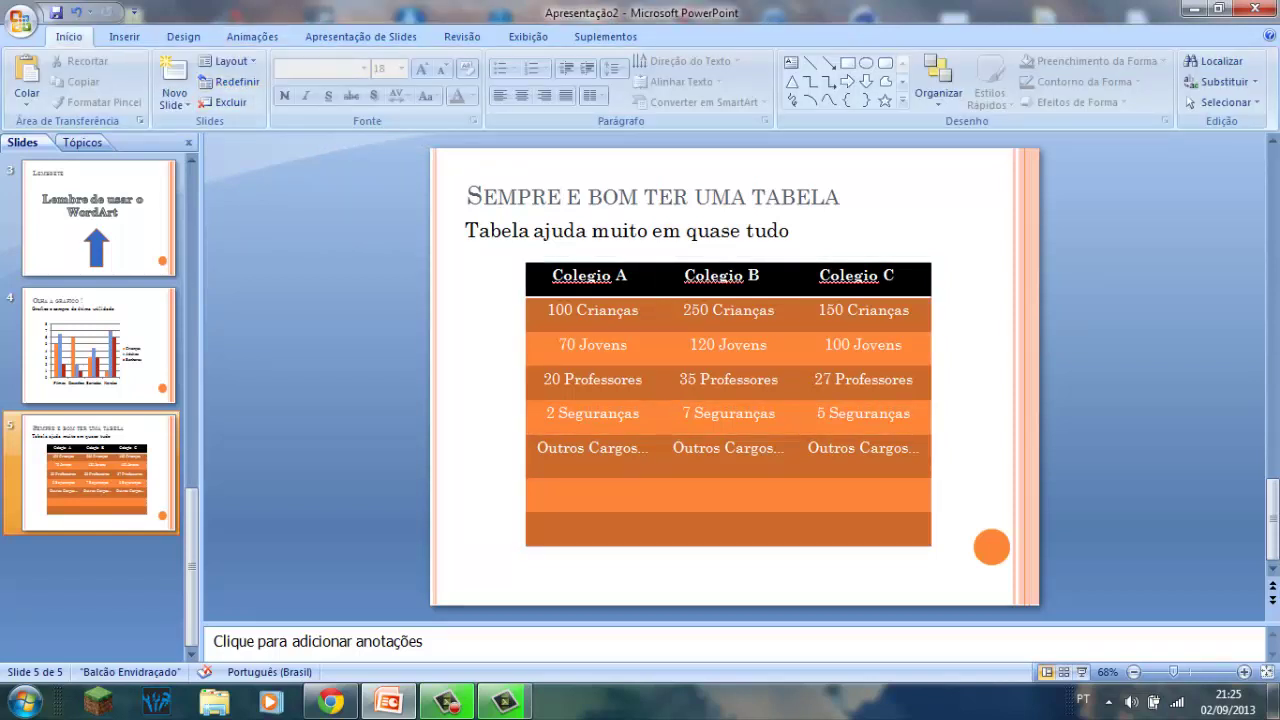
# - On slide 4, restyle the chart with shaded orange, blue and red bars
pyautogui.click(99, 345)
pyautogui.click(680, 400)
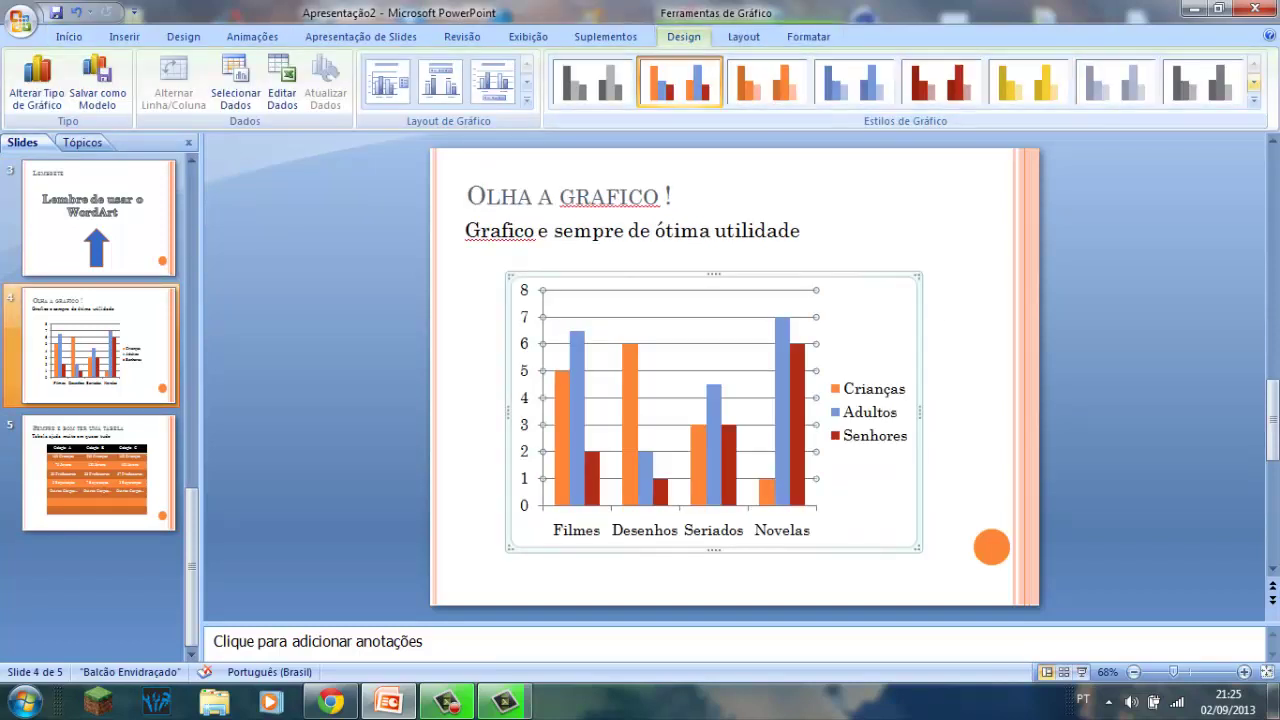
pyautogui.click(1253, 82)
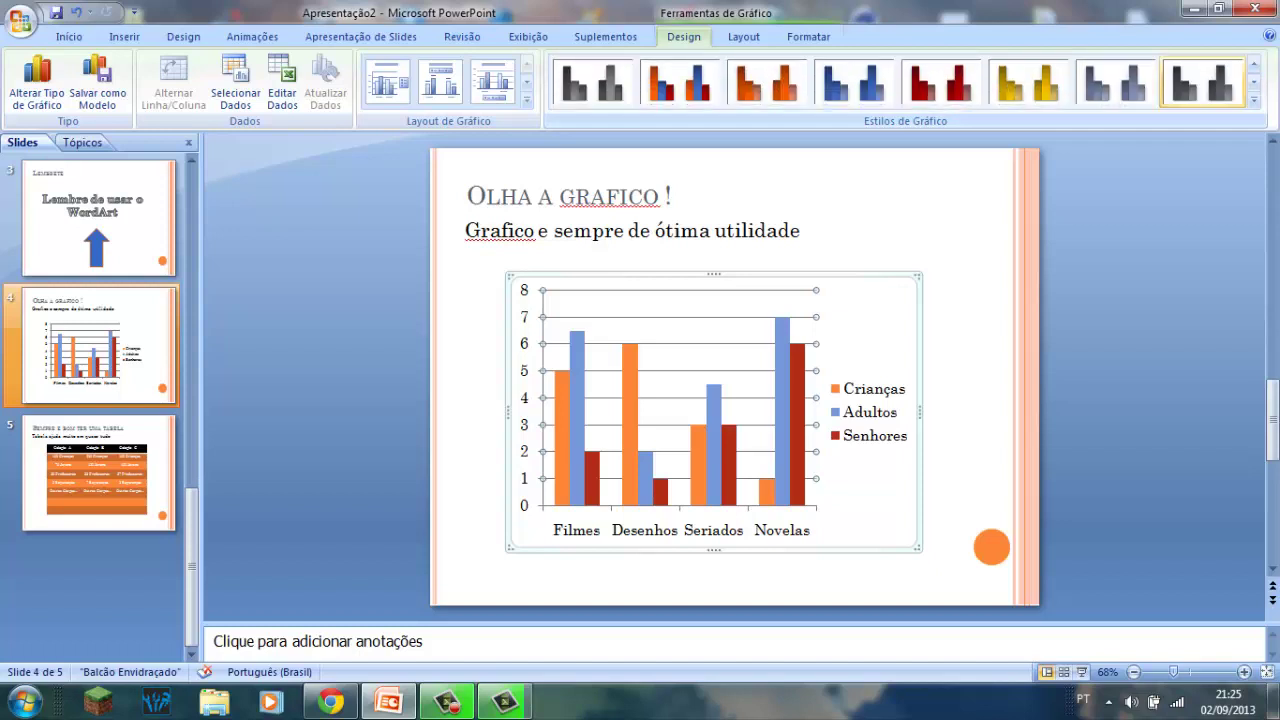
pyautogui.click(1203, 82)
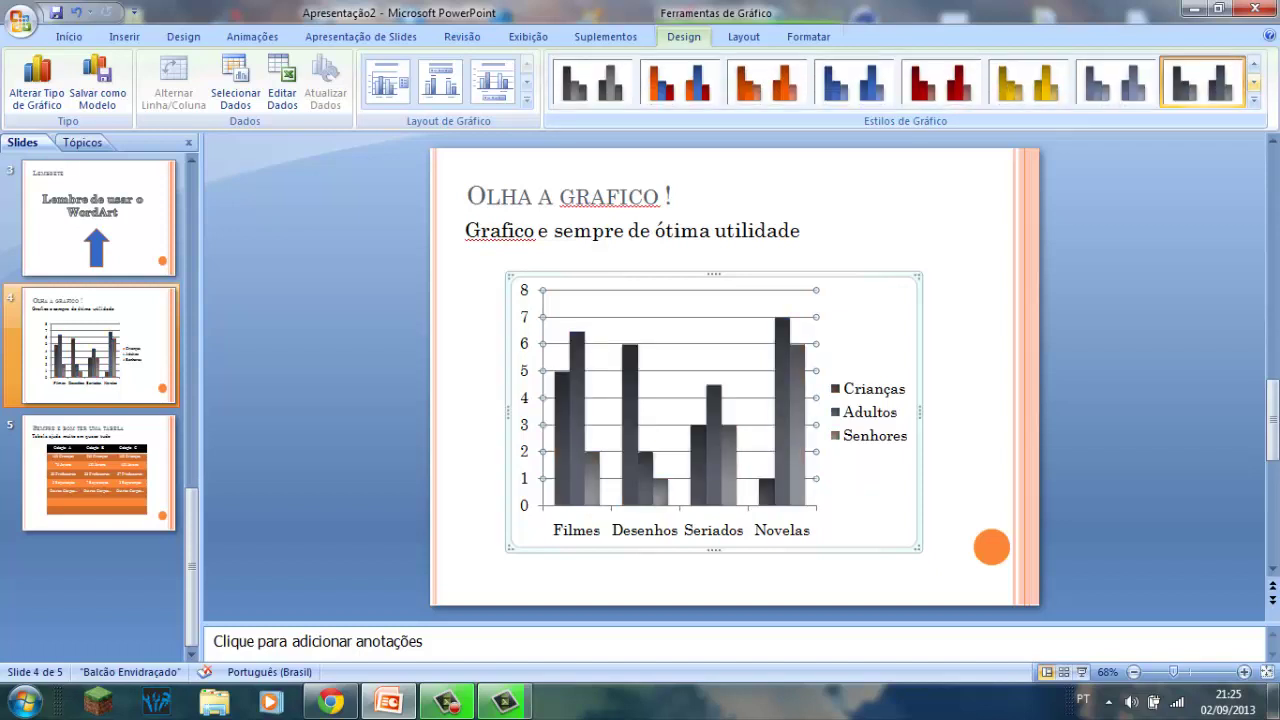
pyautogui.click(942, 82)
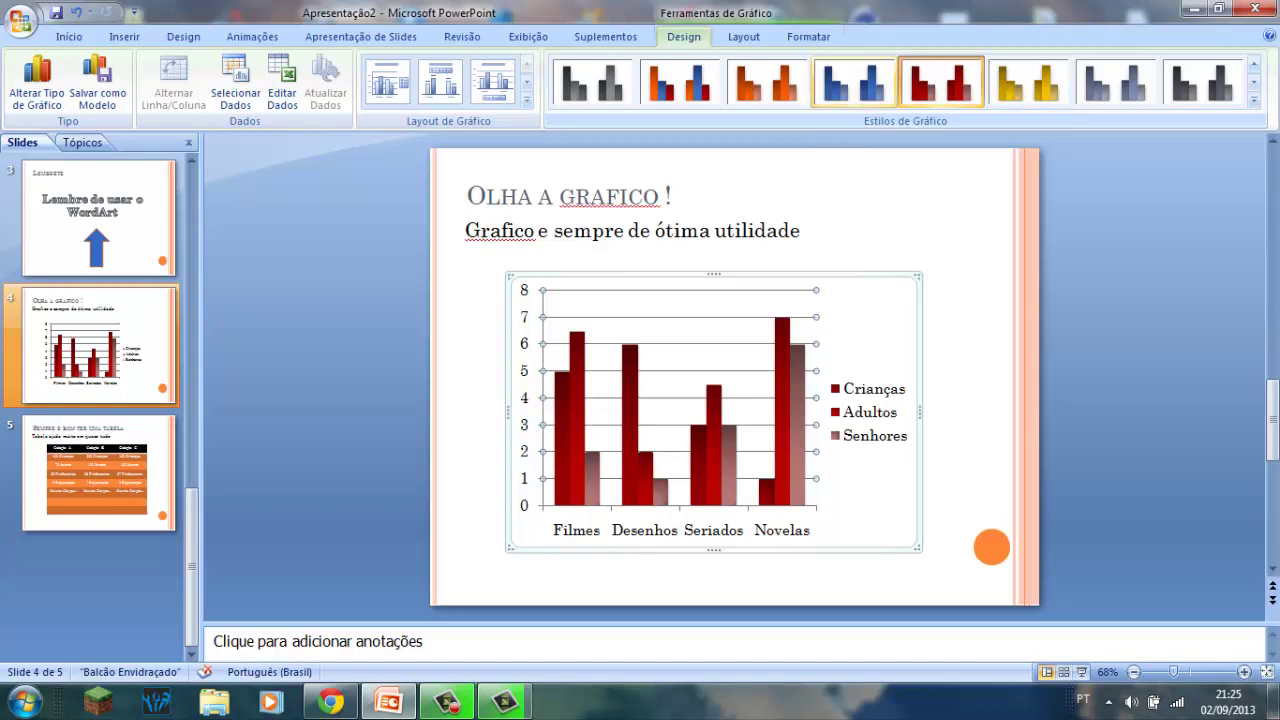
pyautogui.click(680, 82)
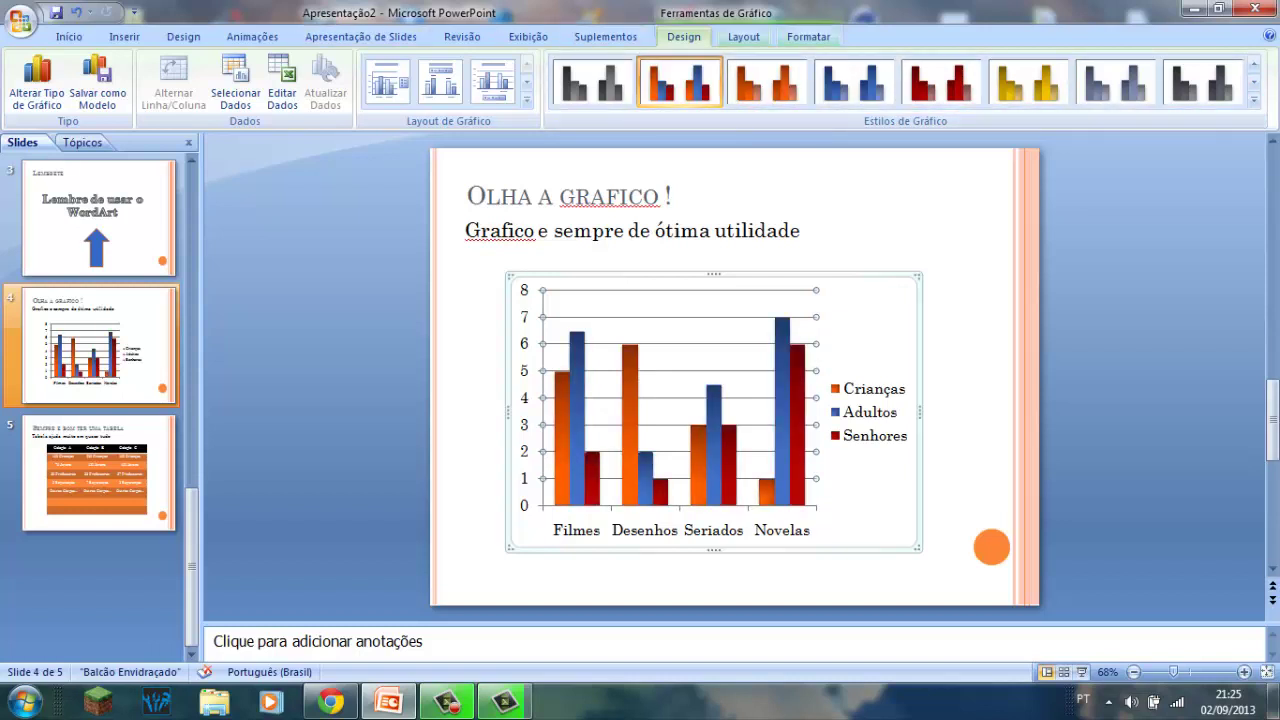
# - Look over the chart layout and format options, visit the table slide, then return to the chart
pyautogui.click(743, 36)
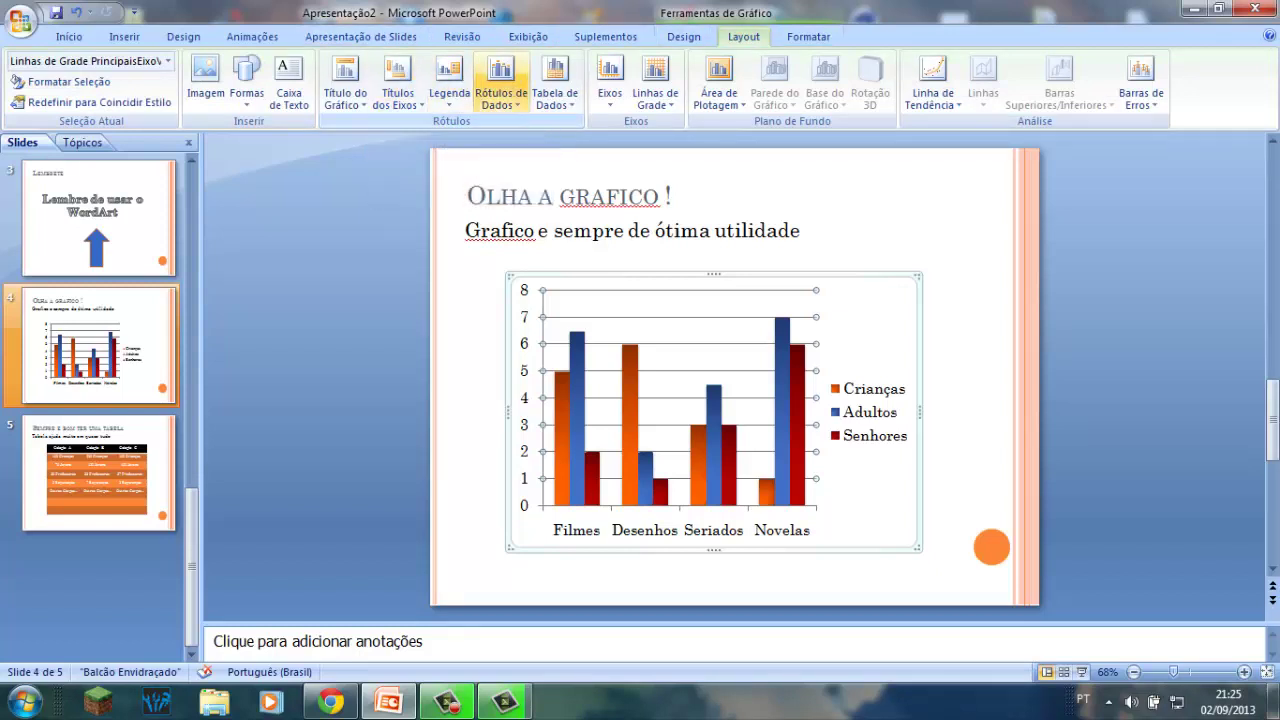
pyautogui.click(808, 36)
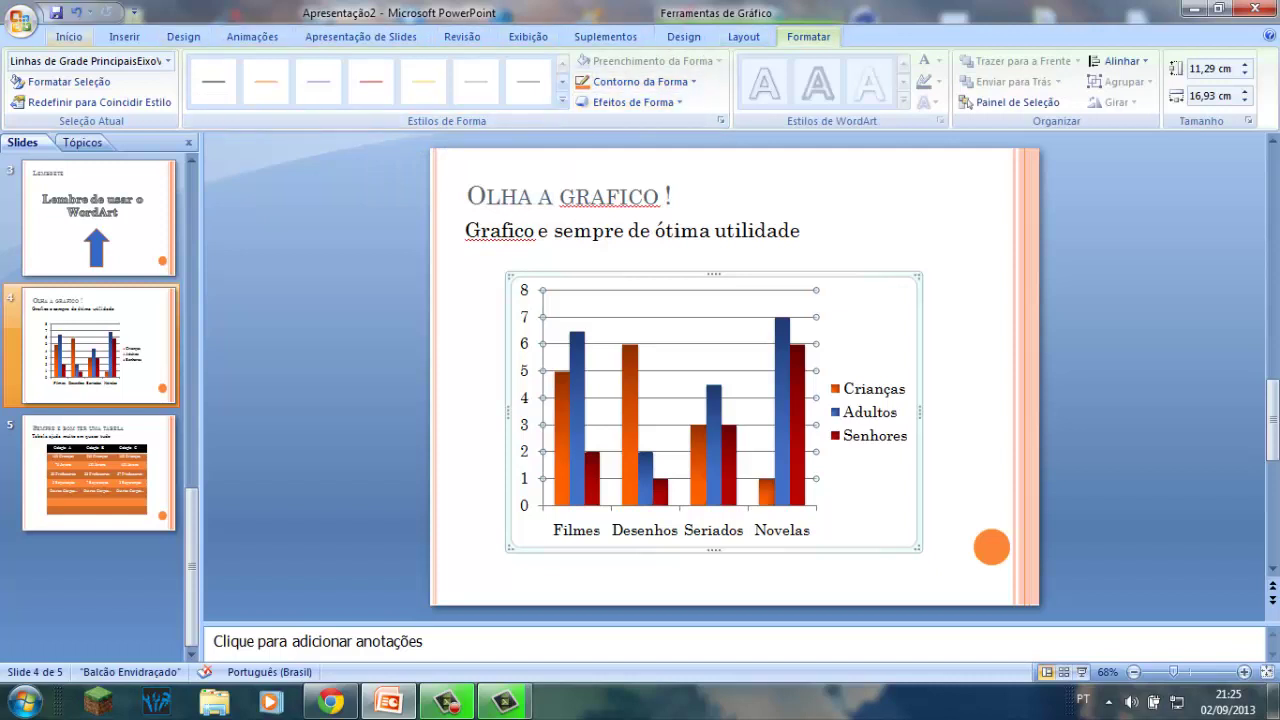
pyautogui.click(69, 36)
pyautogui.click(98, 472)
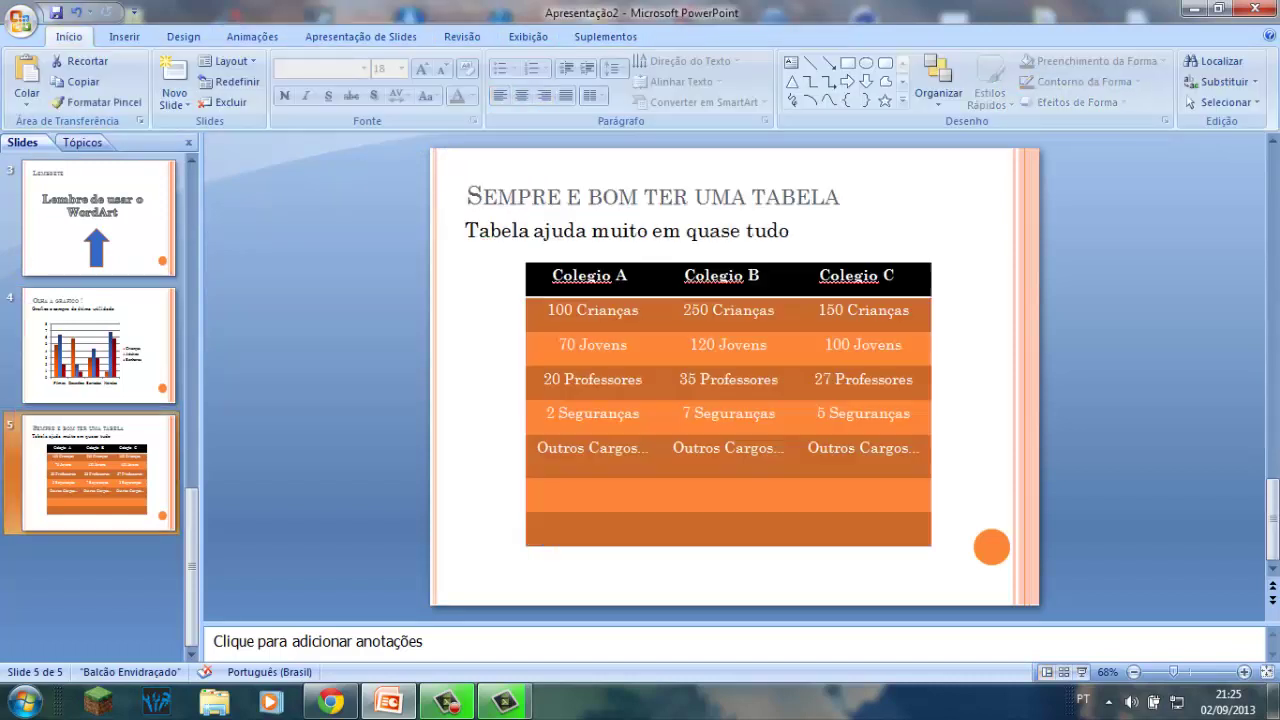
pyautogui.click(98, 345)
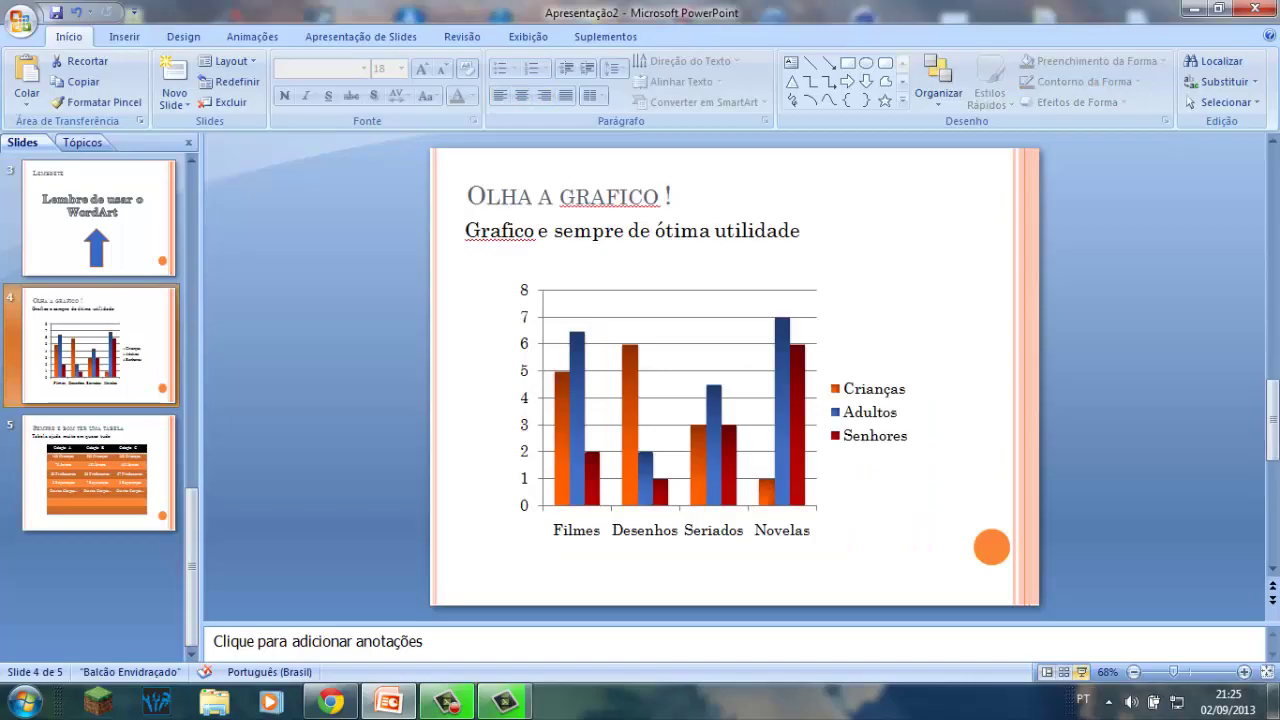
# - Preview the chart and table slides as a full-screen slide show starting from slide 4, then exit
pyautogui.hotkey('shift', 'F5')
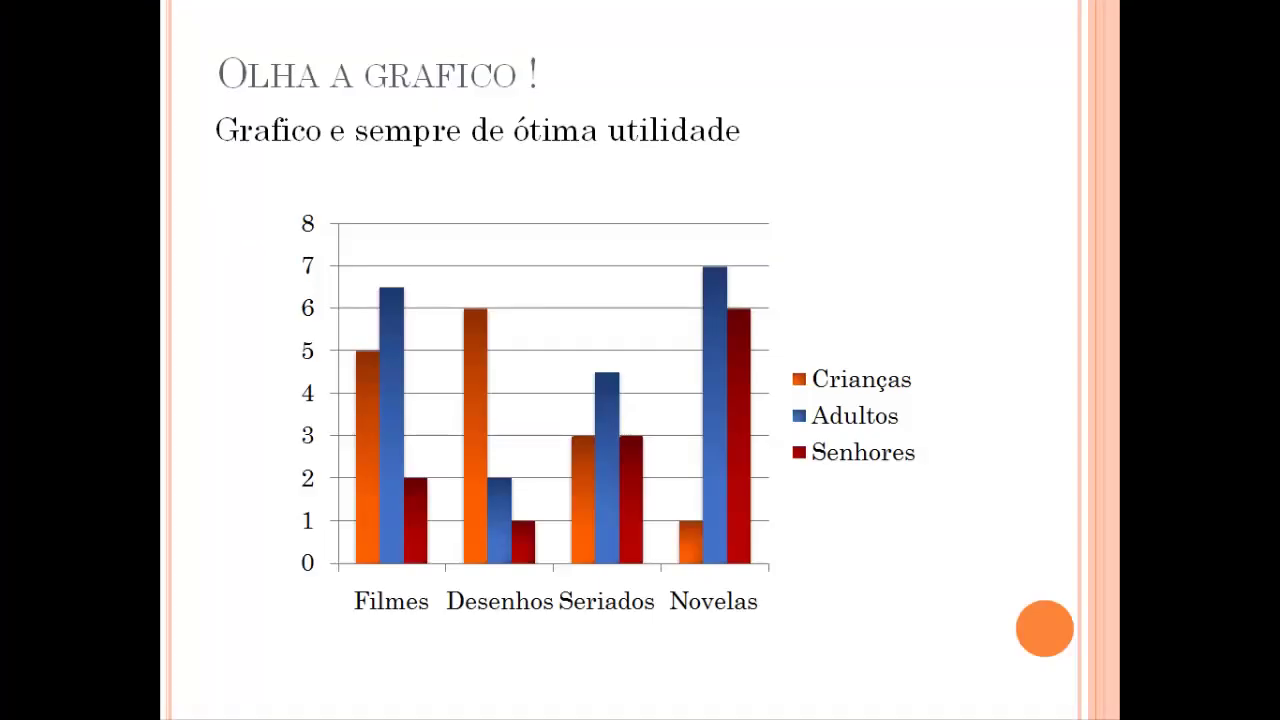
pyautogui.press('Right')
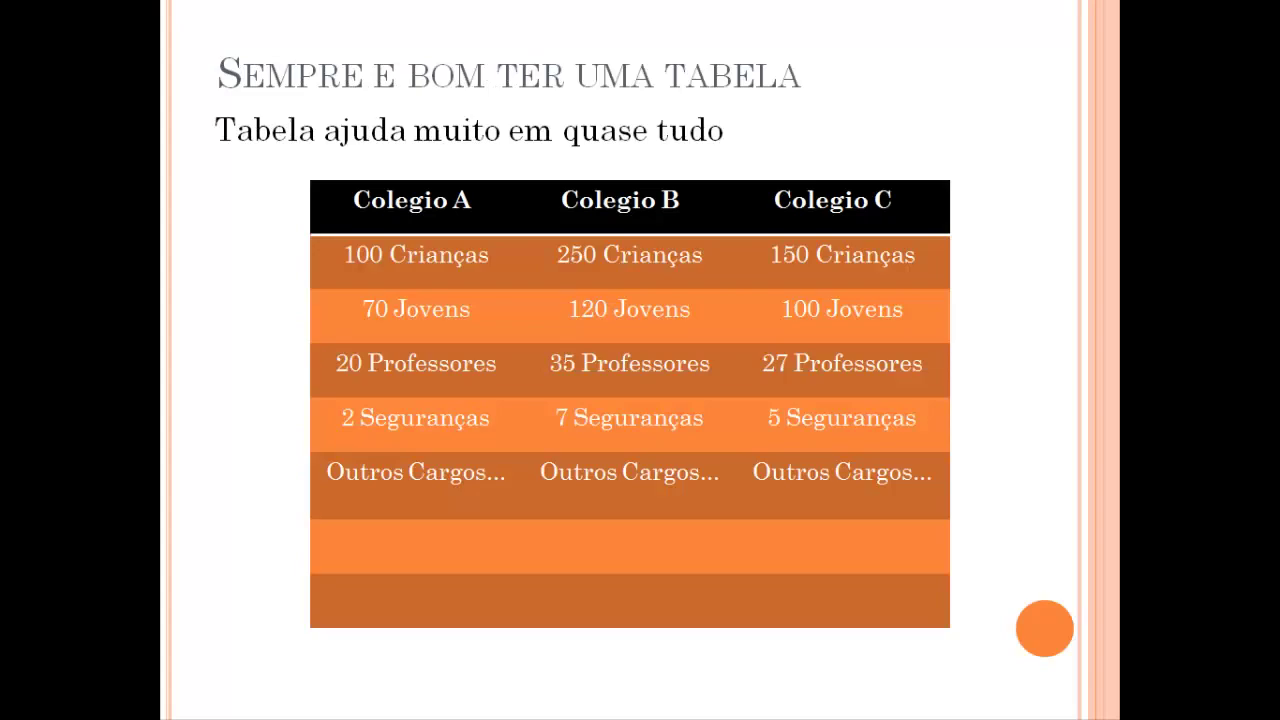
pyautogui.press('Left')
pyautogui.press('Escape')
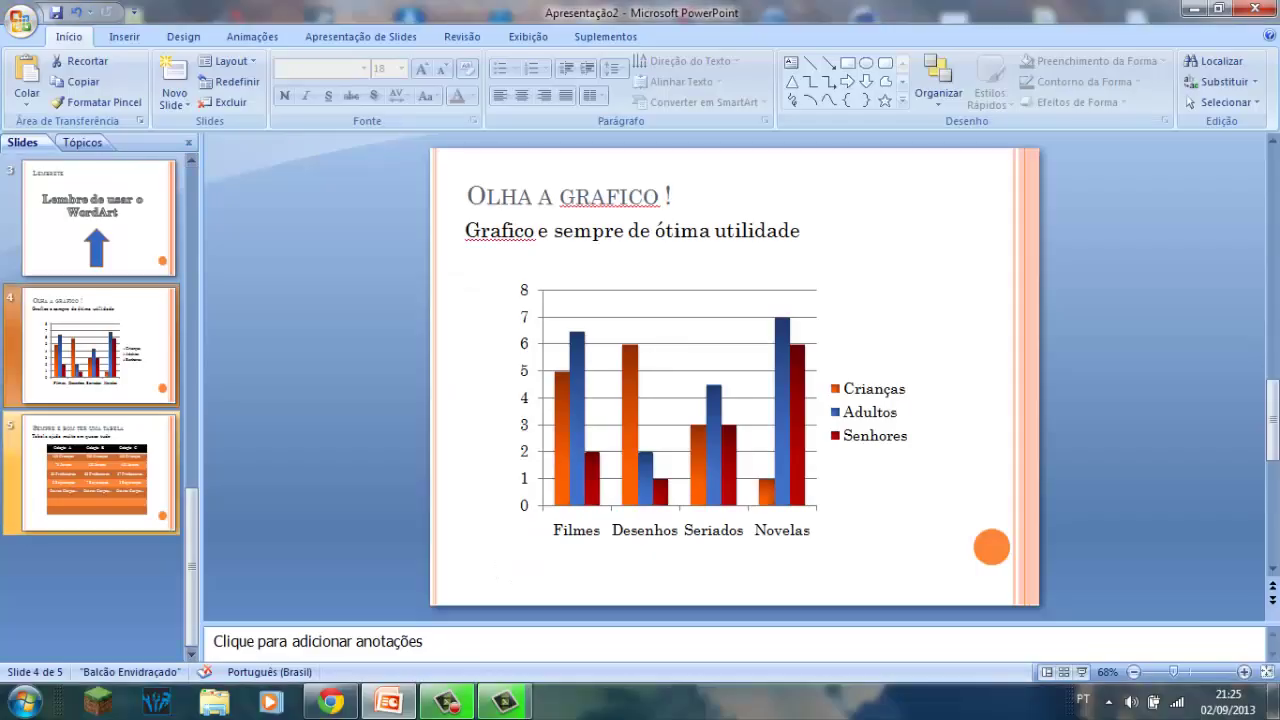
# - Correct slide 4's text to 'gráfico' in the title and 'Gráficos' in the subtitle
pyautogui.click(535, 230)
pyautogui.write('s')
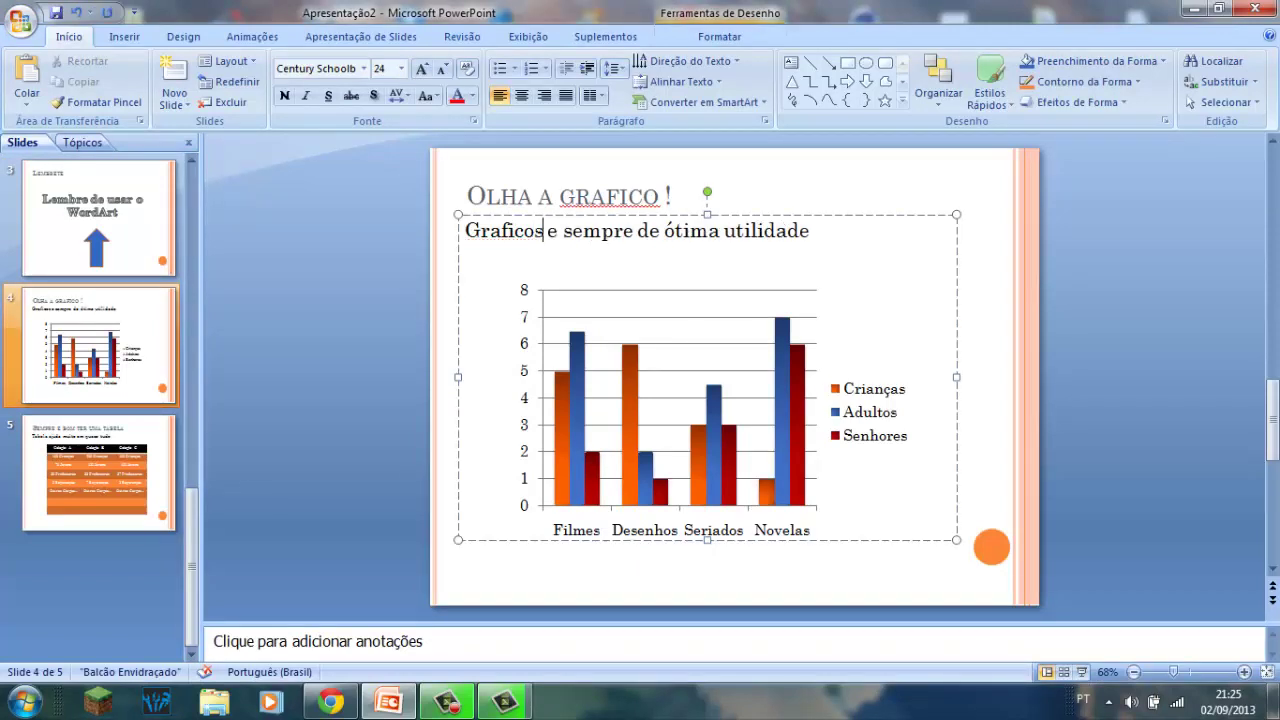
pyautogui.rightClick(606, 198)
pyautogui.click(650, 213)
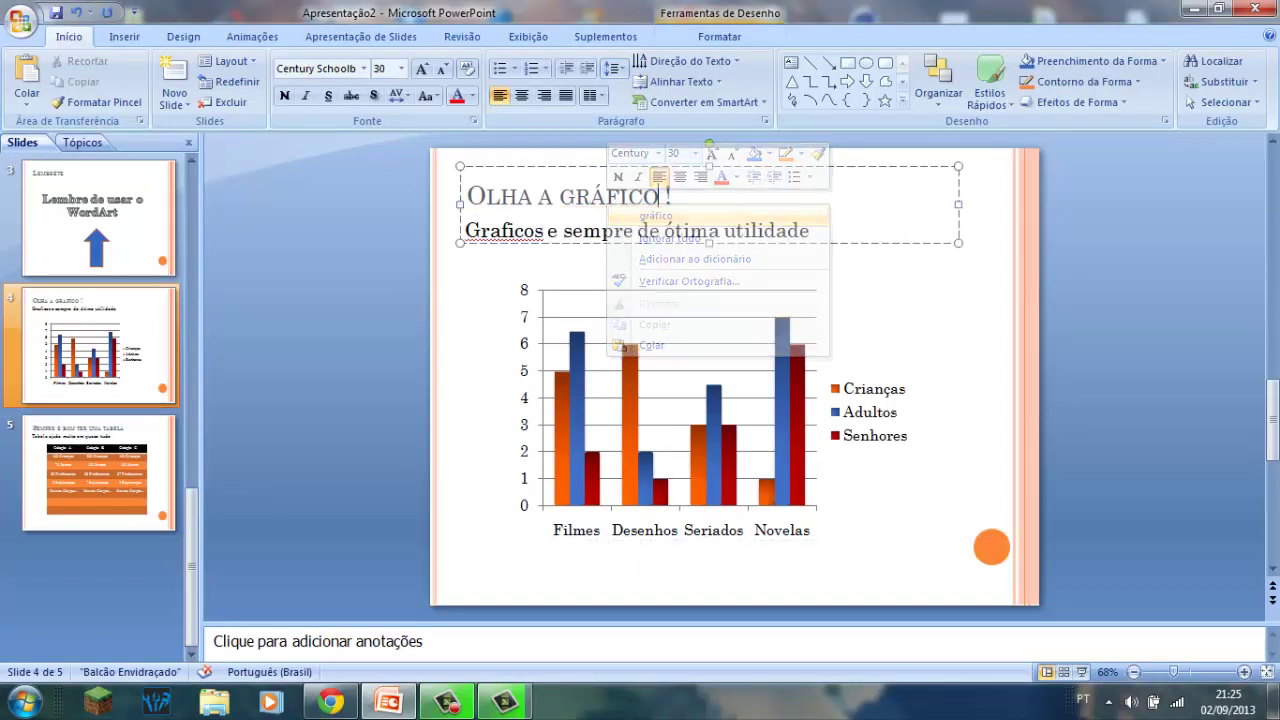
pyautogui.rightClick(508, 228)
pyautogui.click(571, 243)
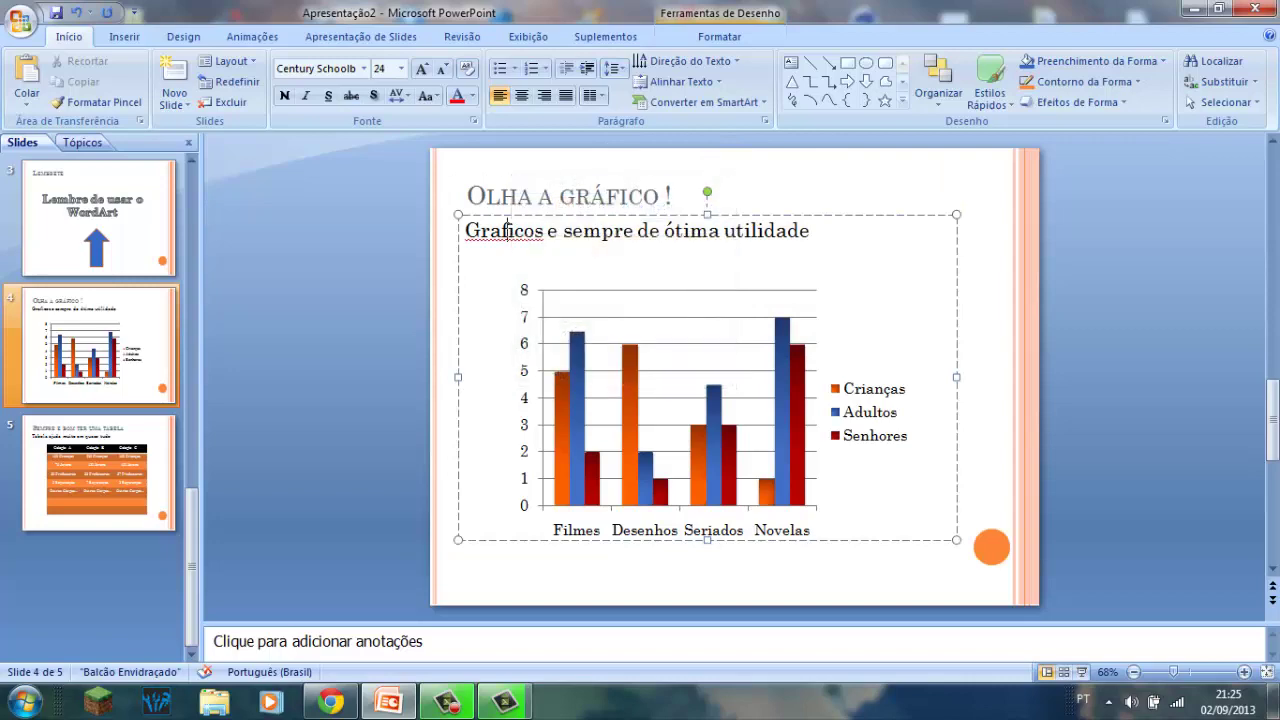
# - Fix slide 5's table headers to Colégio A, B and C, then jump to the first slide
pyautogui.click(98, 470)
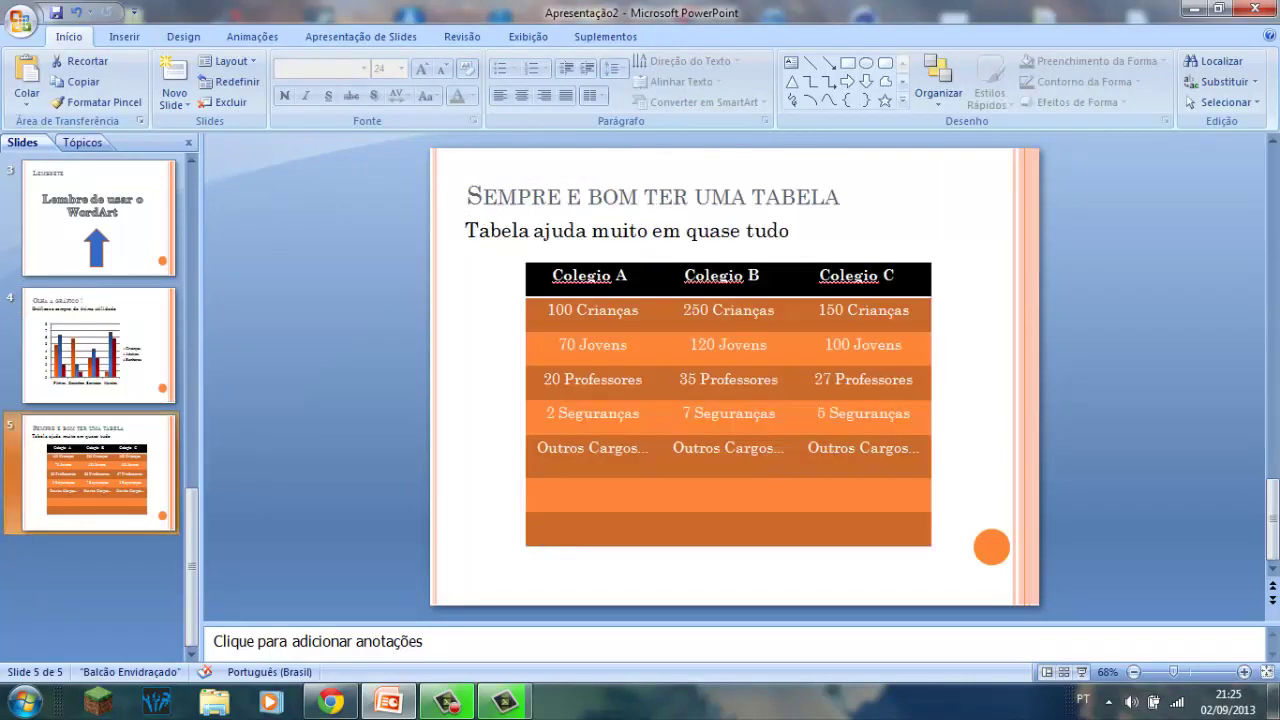
pyautogui.rightClick(572, 274)
pyautogui.click(614, 286)
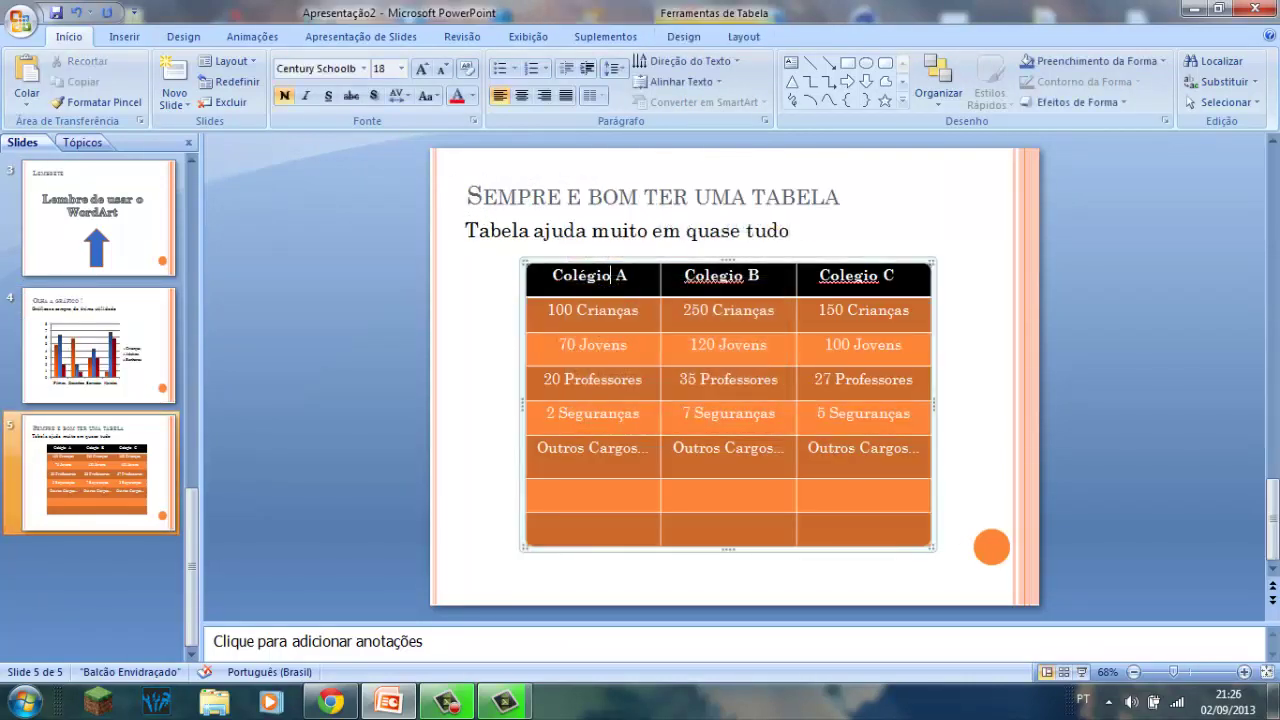
pyautogui.rightClick(716, 277)
pyautogui.click(771, 289)
pyautogui.rightClick(836, 277)
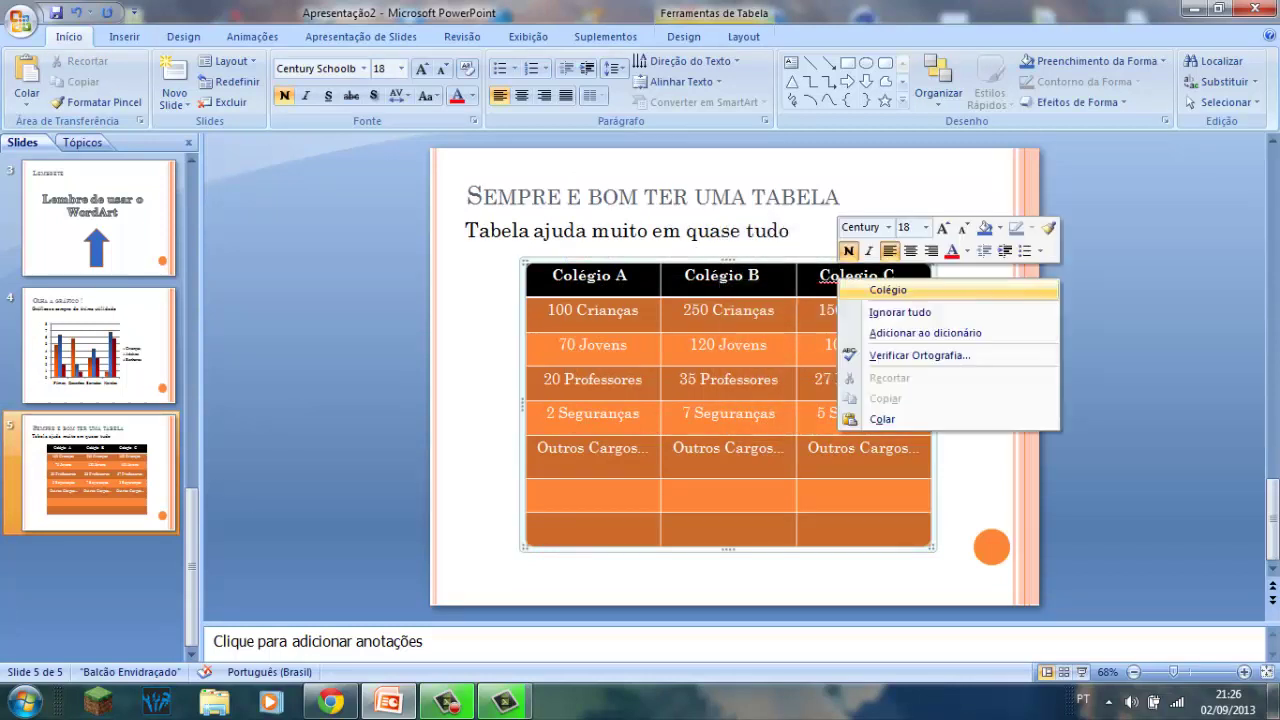
pyautogui.click(875, 290)
pyautogui.press('Escape')
pyautogui.press('Home')
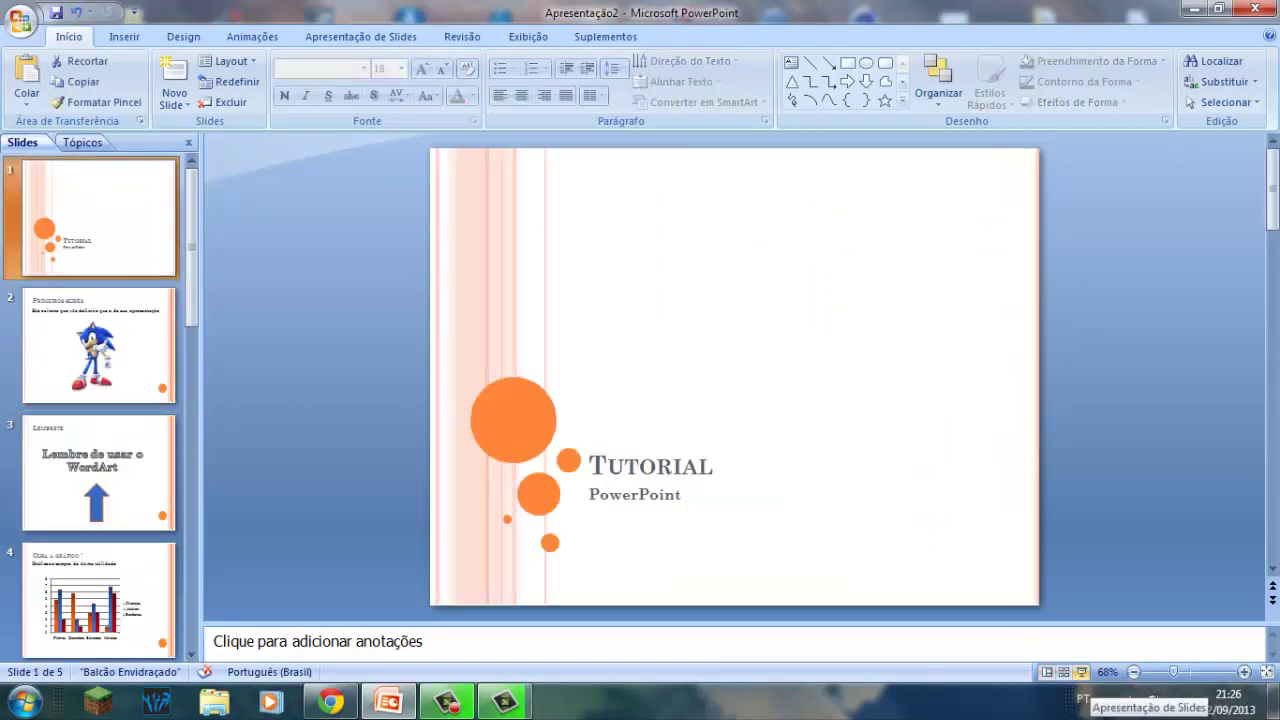
pyautogui.click(1084, 672)
pyautogui.press('Right')
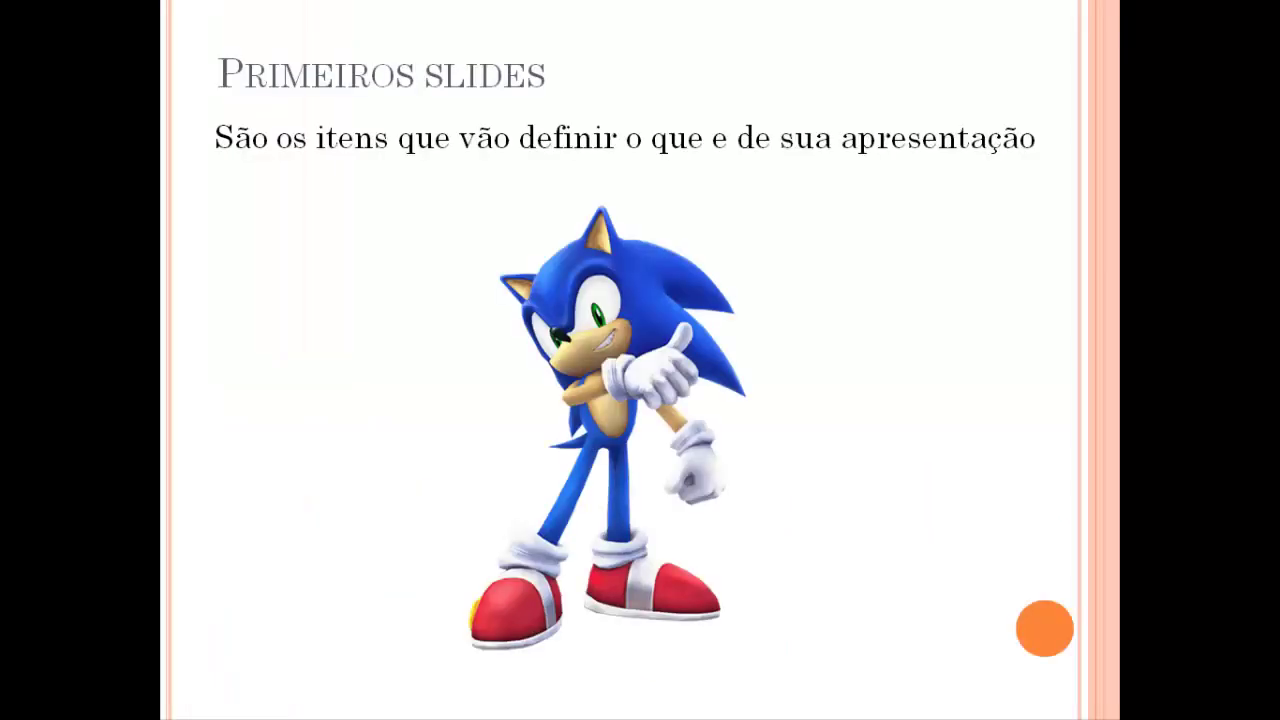
pyautogui.press('Right')
pyautogui.press('Right')
pyautogui.press('Right')
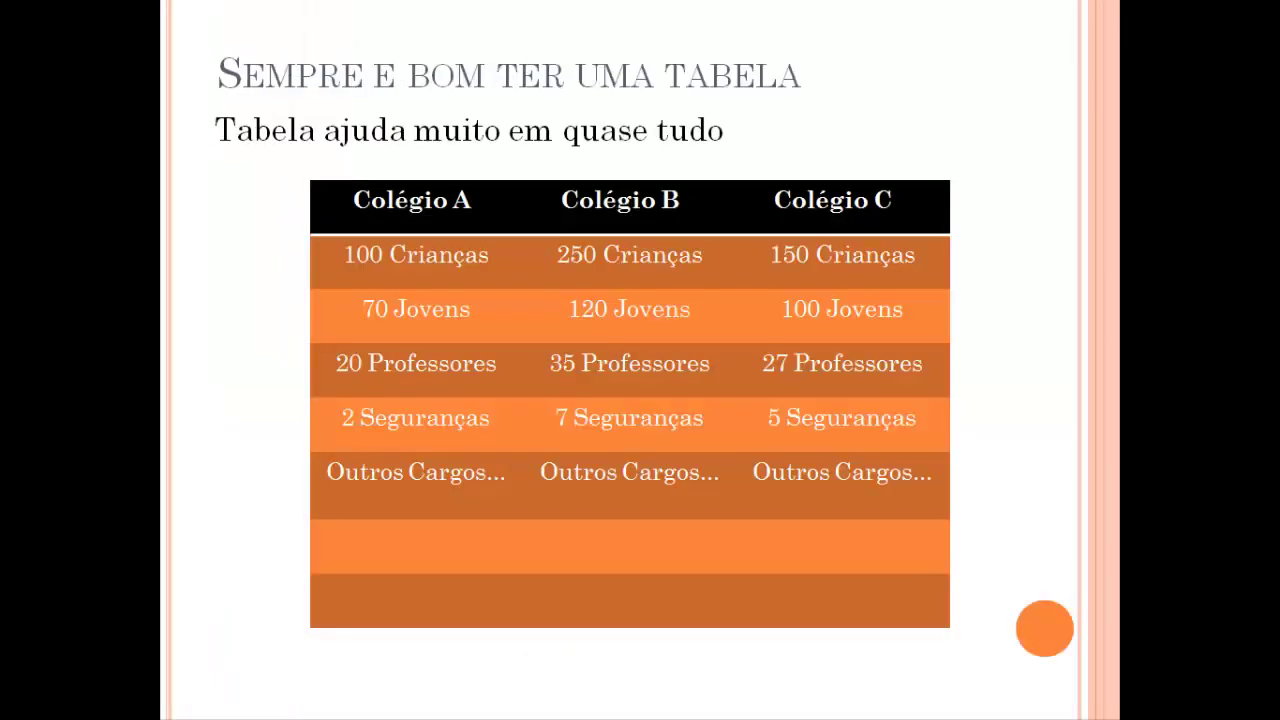
pyautogui.press('Right')
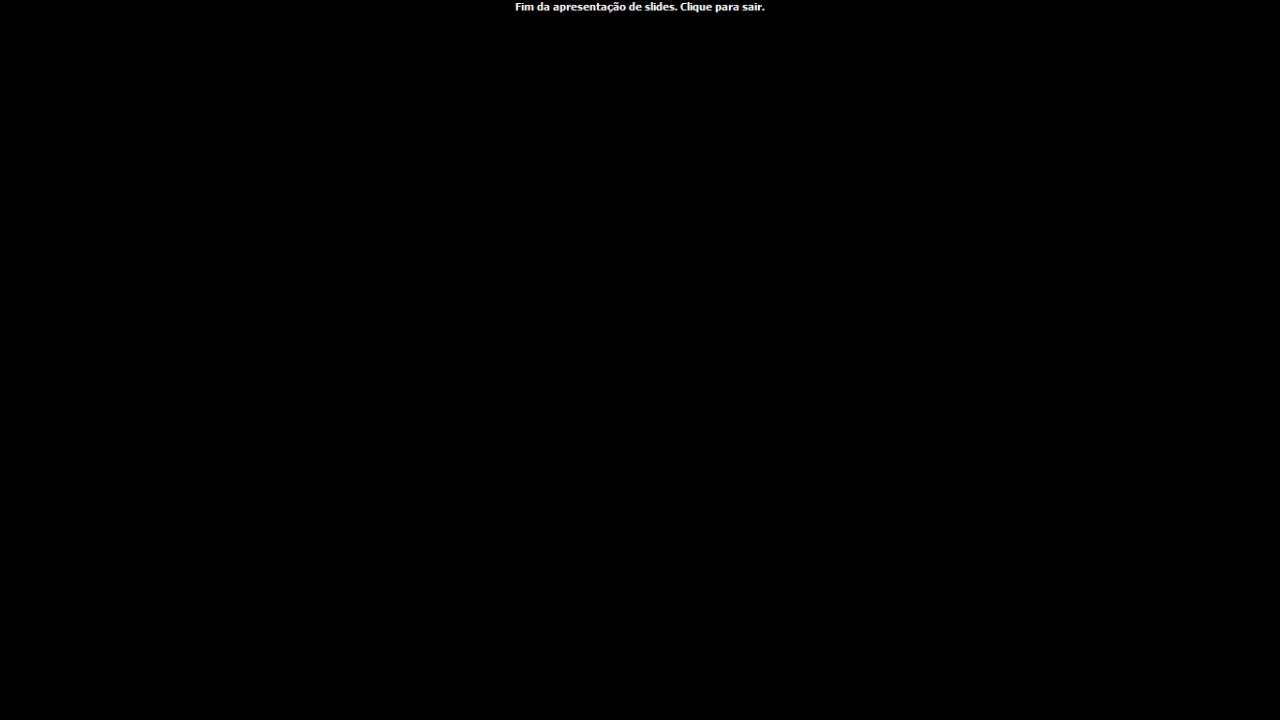
pyautogui.press('Right')
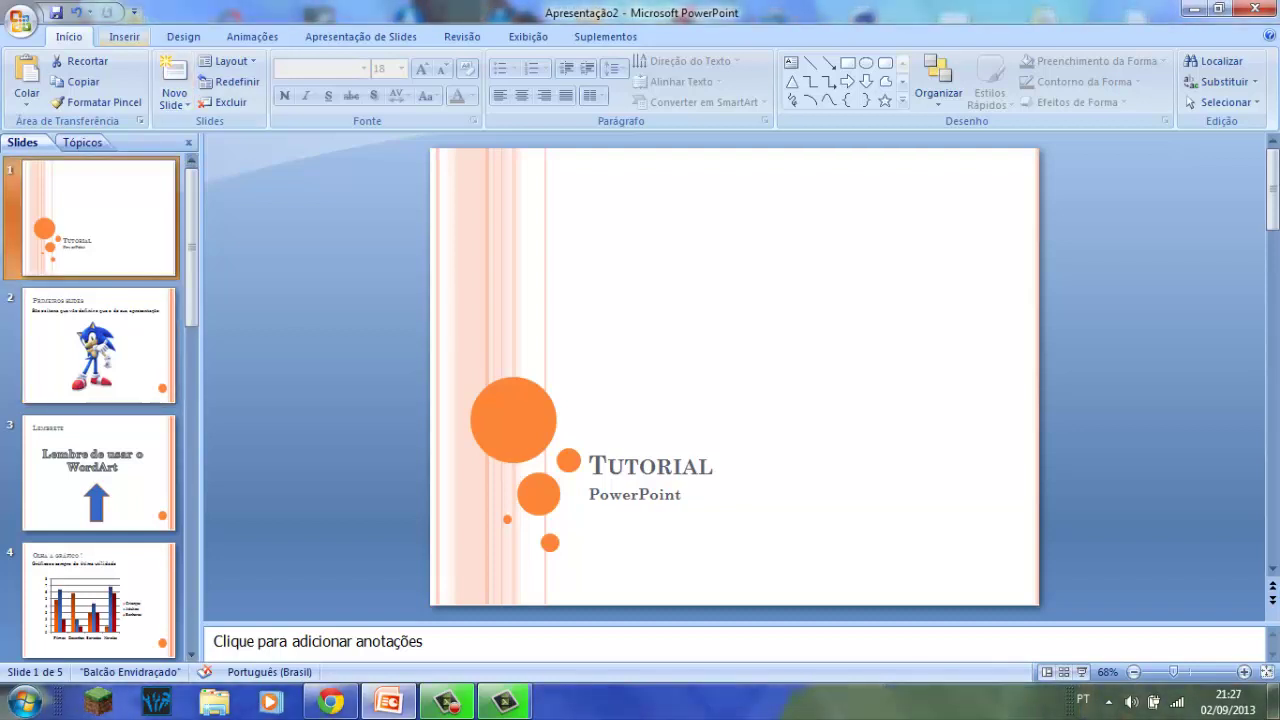
# - Glance at the Inserir ribbon, return to Início, and scroll the slide pane down to slide 5
pyautogui.click(124, 36)
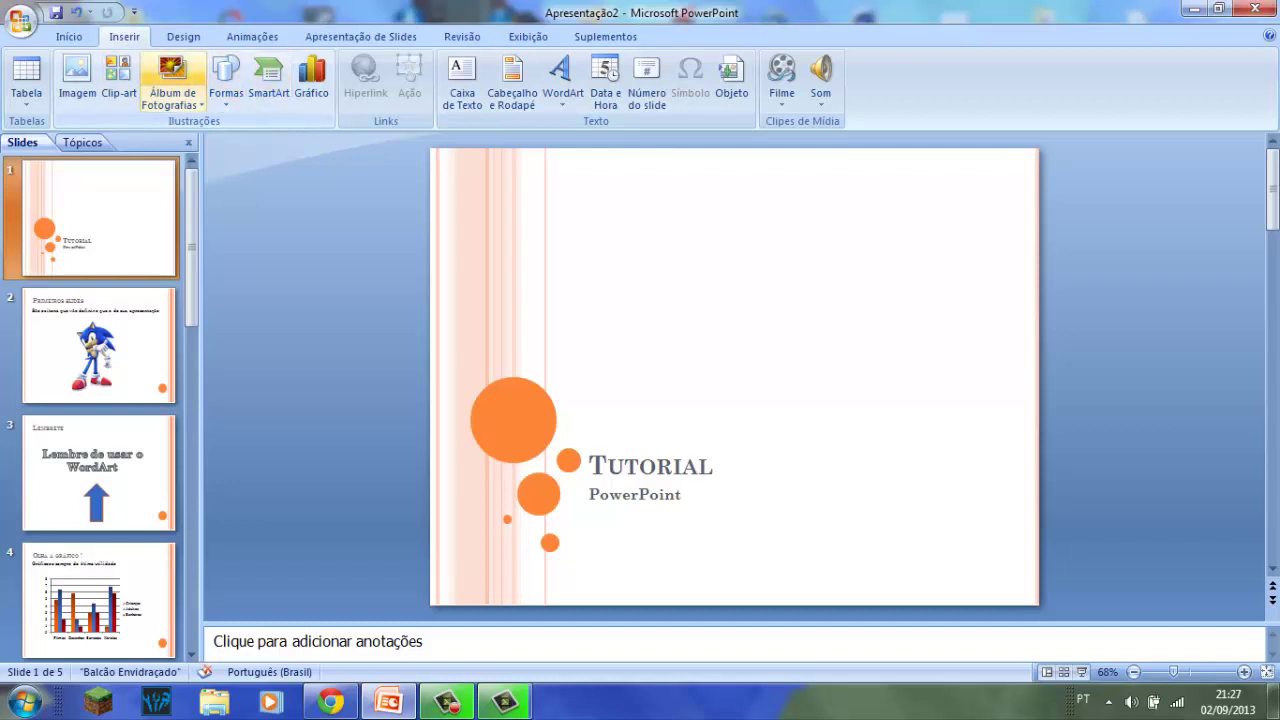
pyautogui.click(69, 36)
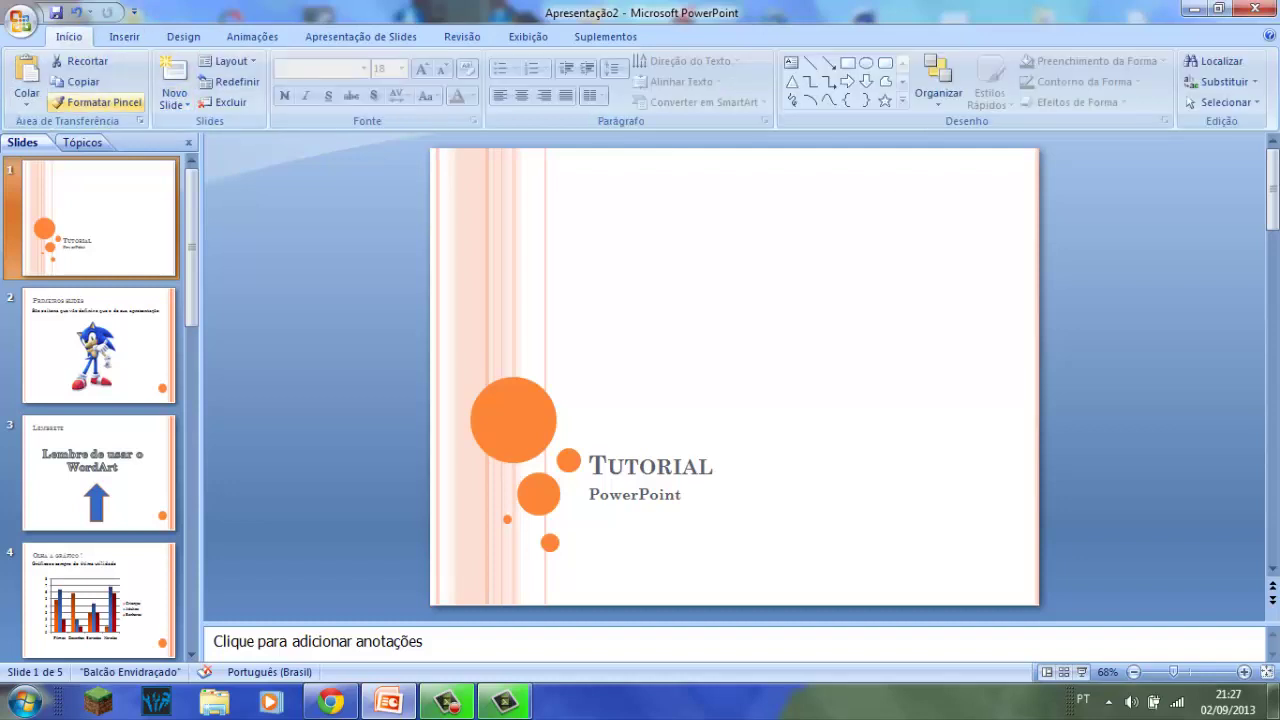
pyautogui.scroll(-3, 734, 376)
pyautogui.scroll(-1, 734, 376)
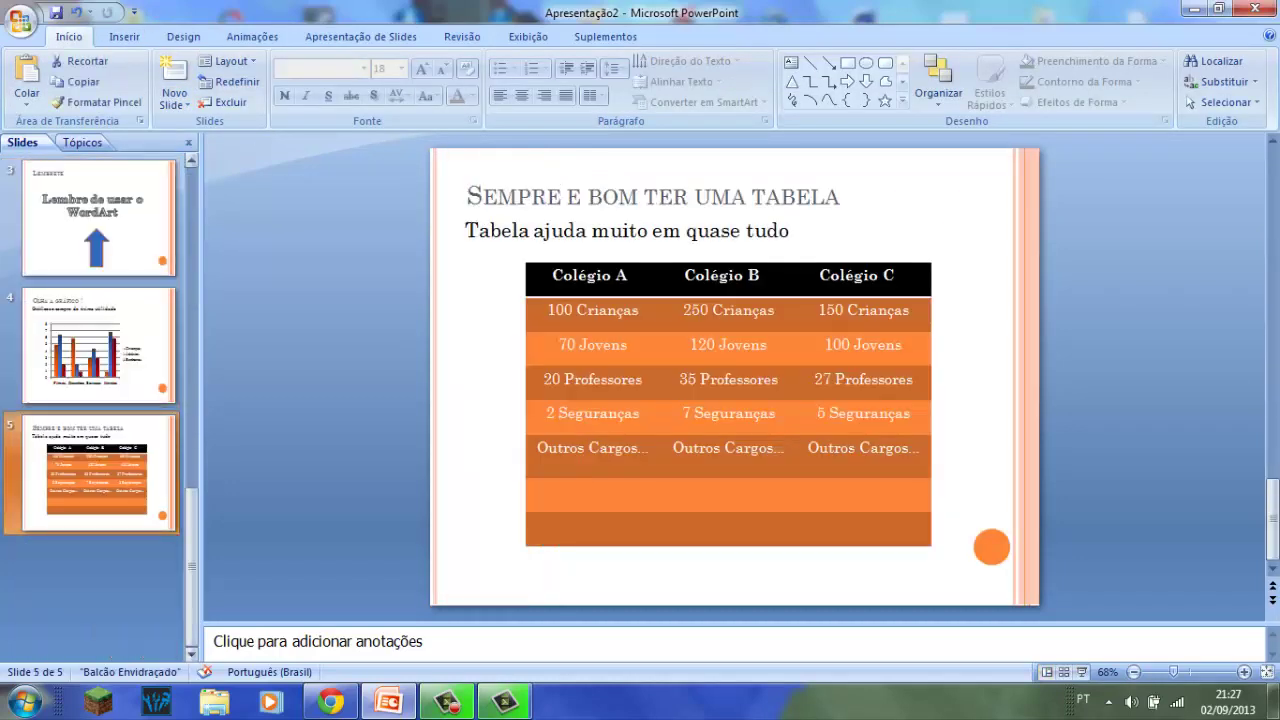